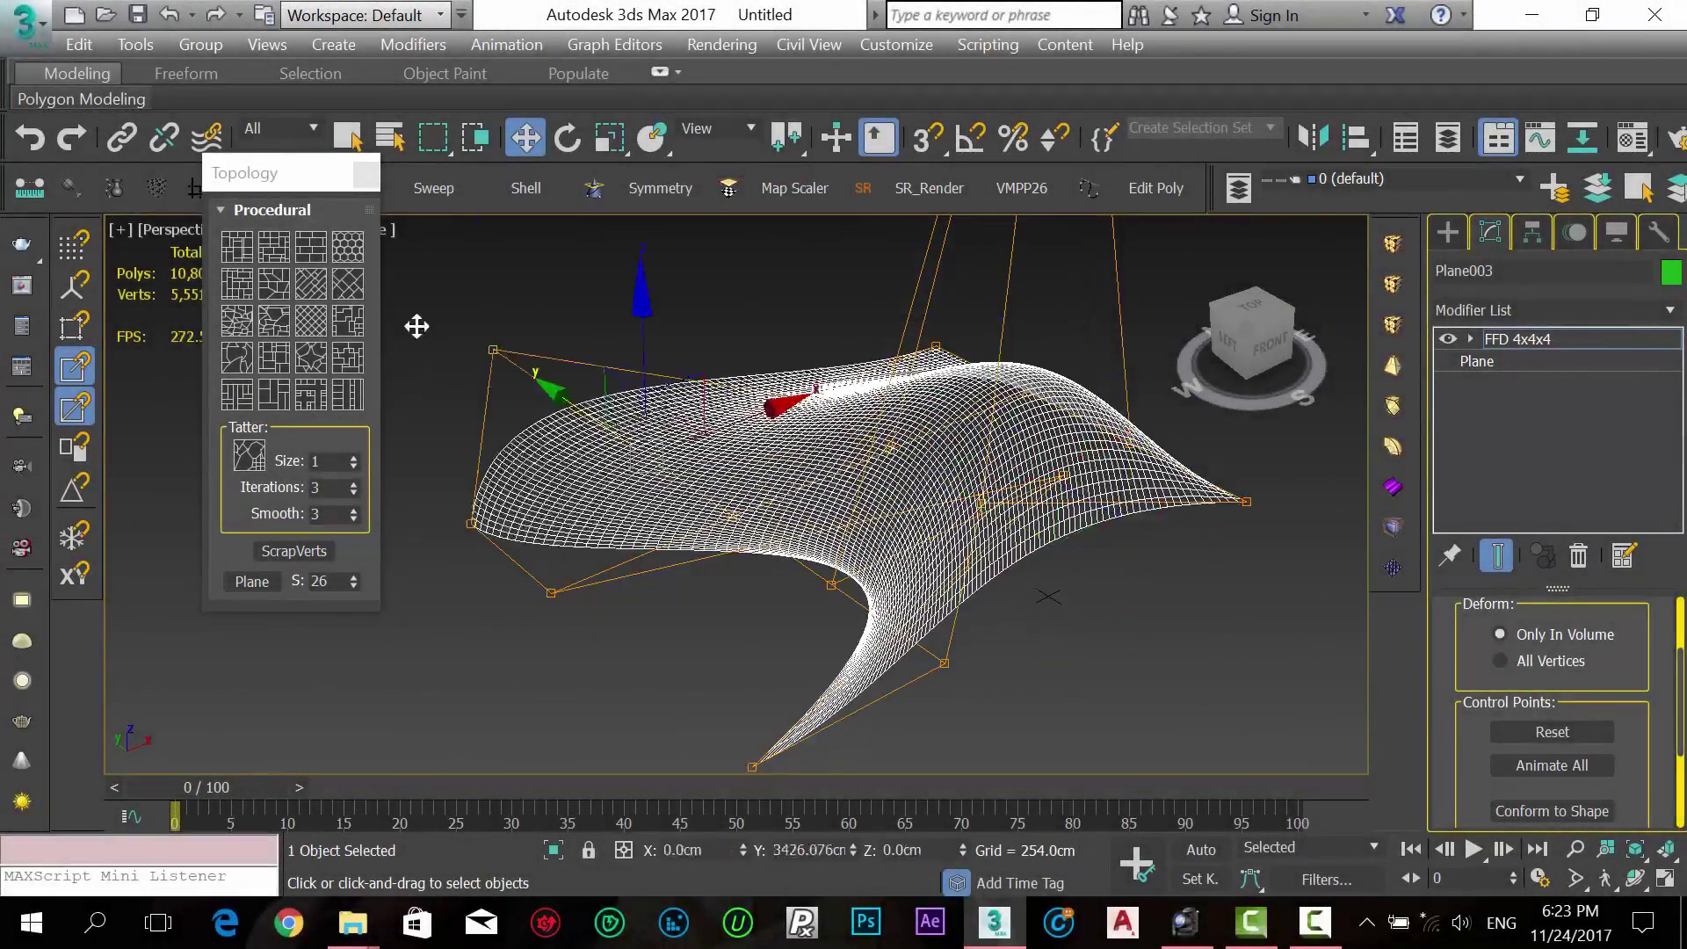
Inspect the deformed plane and mirrored striped building from several angles, then switch to Top view.
mouse_move(417, 326)
alt+middle_down()
mouse_move(870, 610)
mouse_move(1081, 554)
mouse_move(1070, 483)
mouse_move(883, 525)
alt+middle_up()
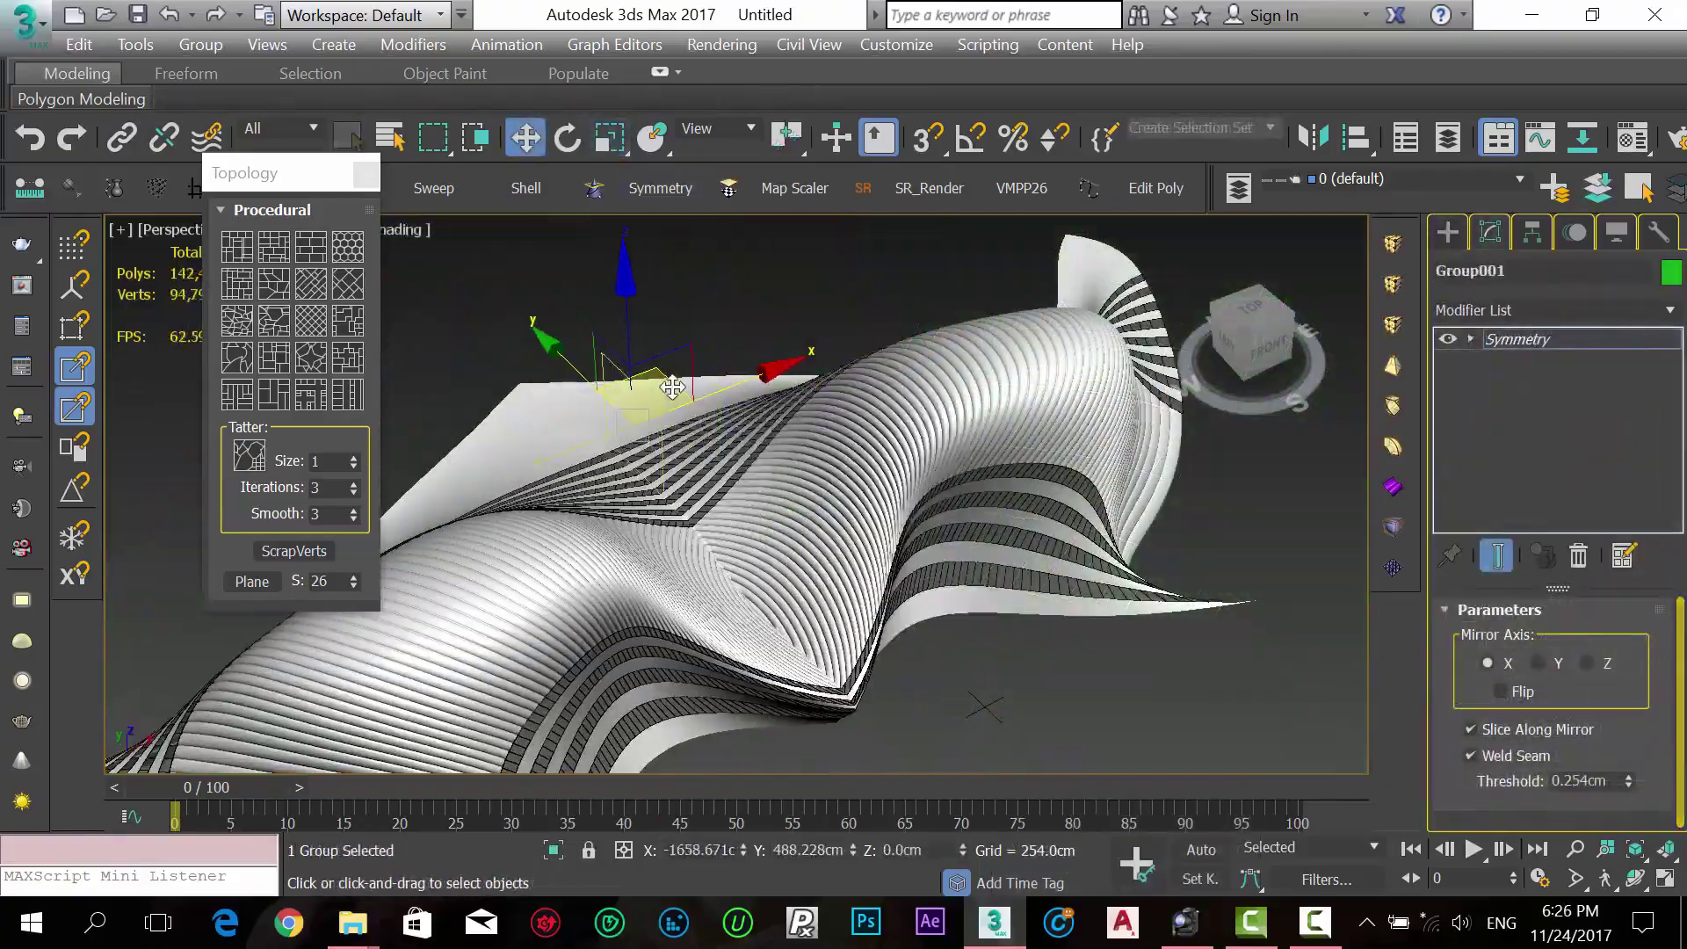
alt+middle_drag(673, 387, 727, 446)
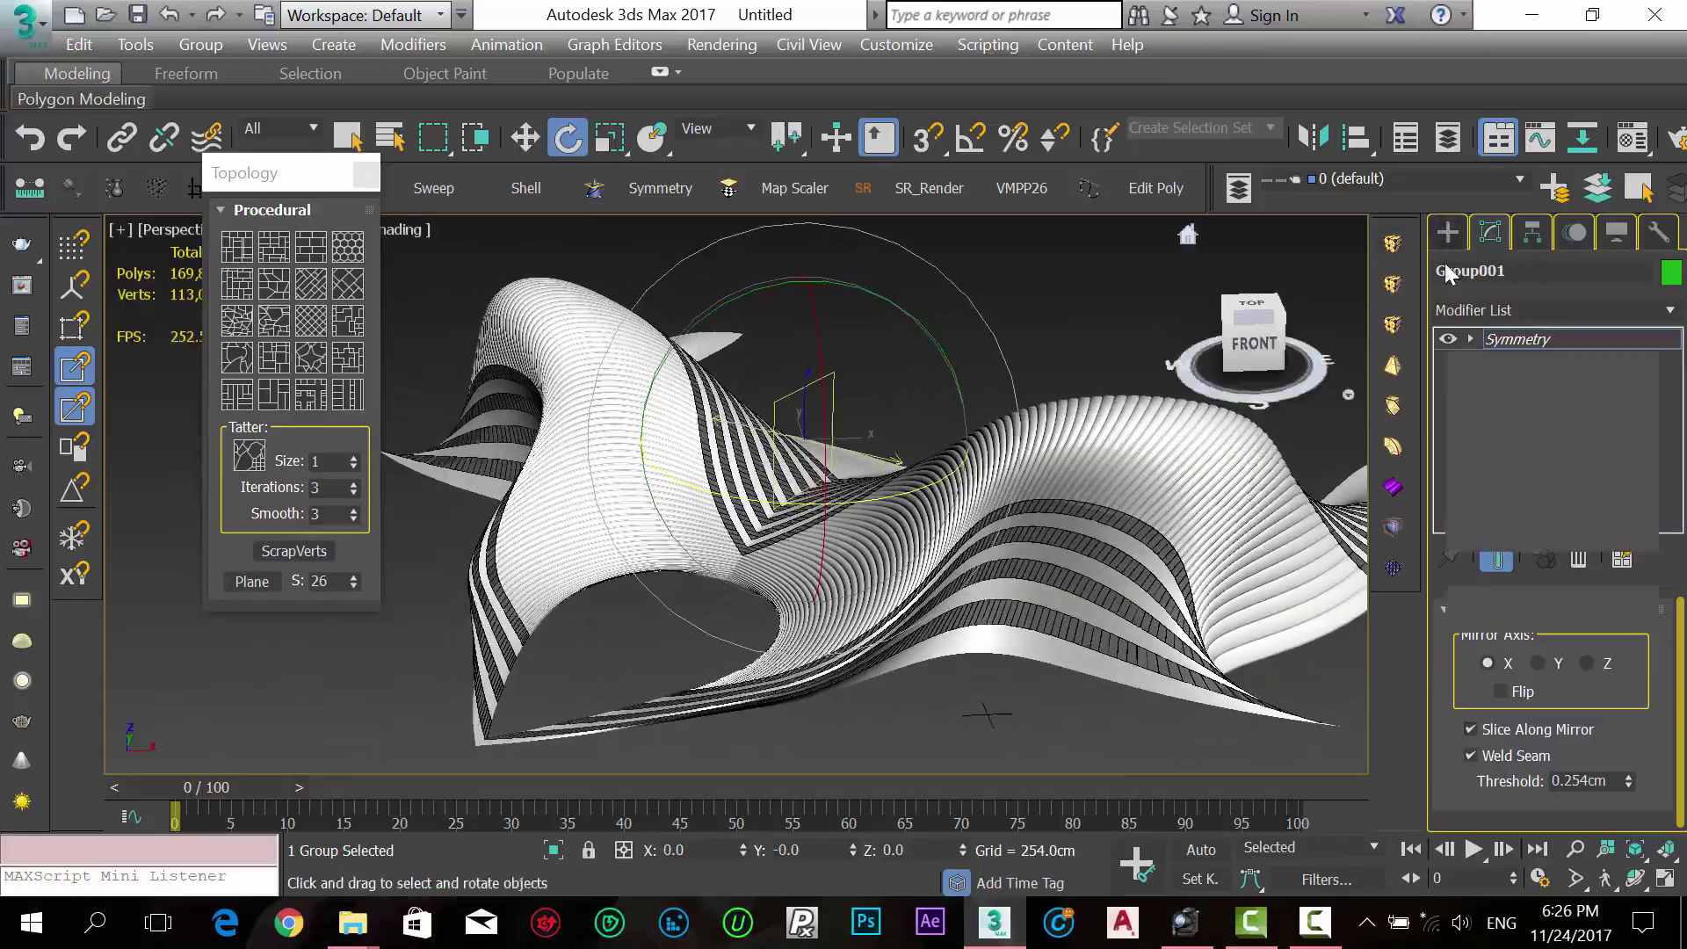
key(t)
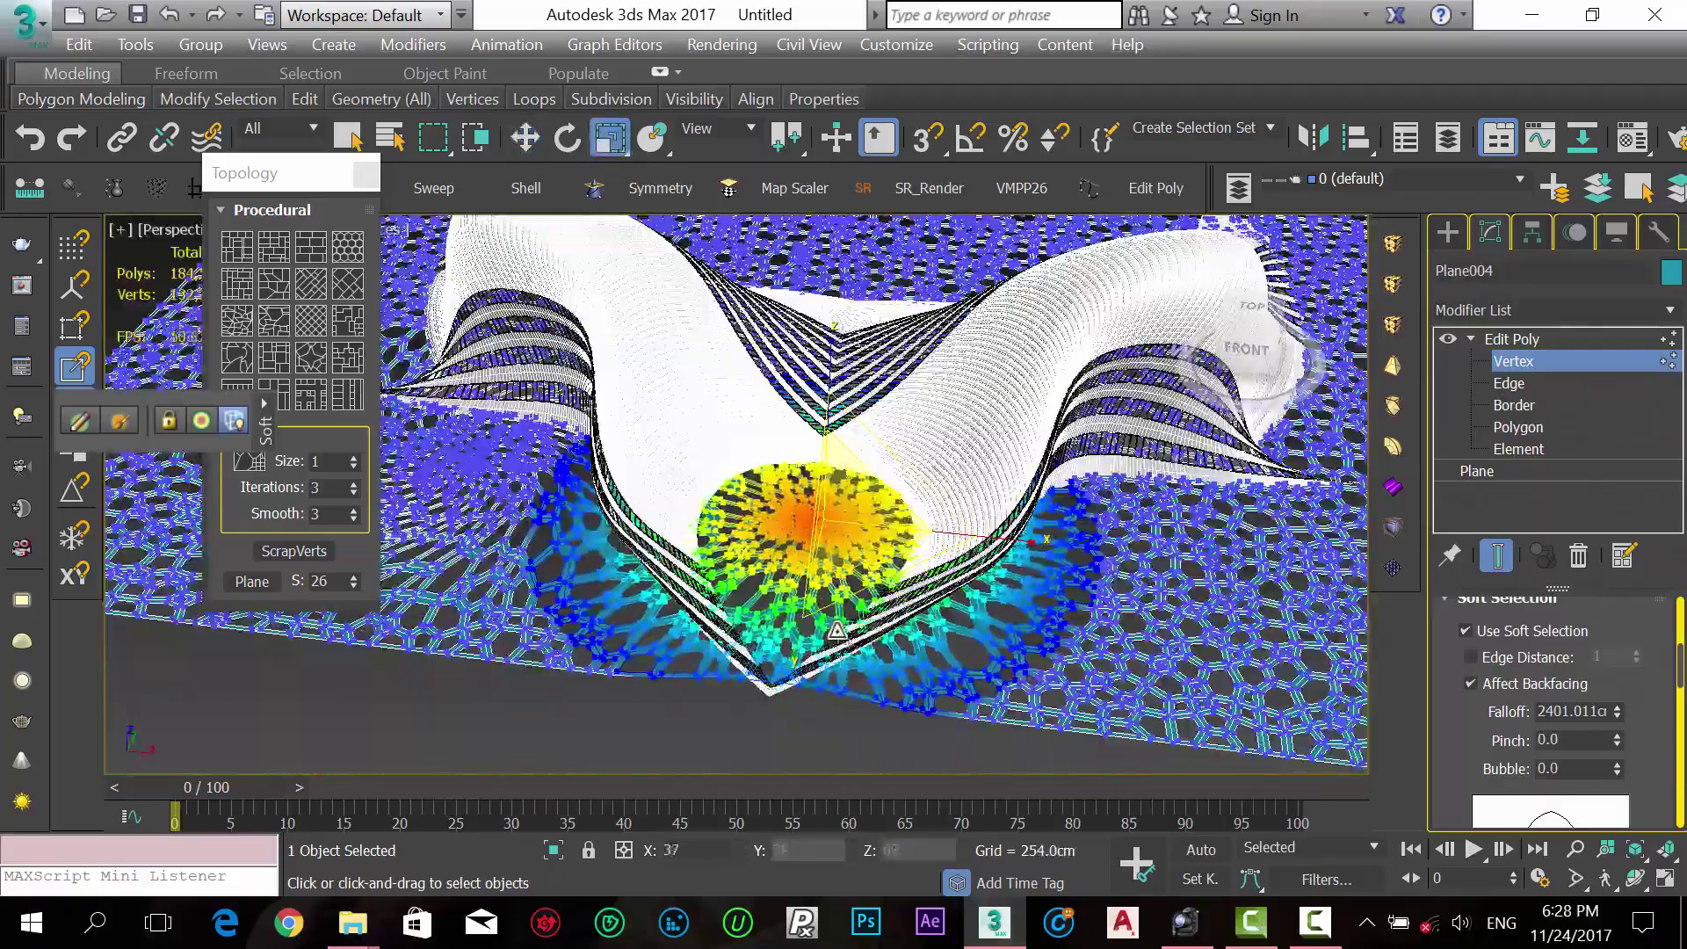
Move and scale the soft-selected canopy vertices with a reduced falloff to raise a dome.
key(w)
alt+middle_drag(837, 631, 859, 397)
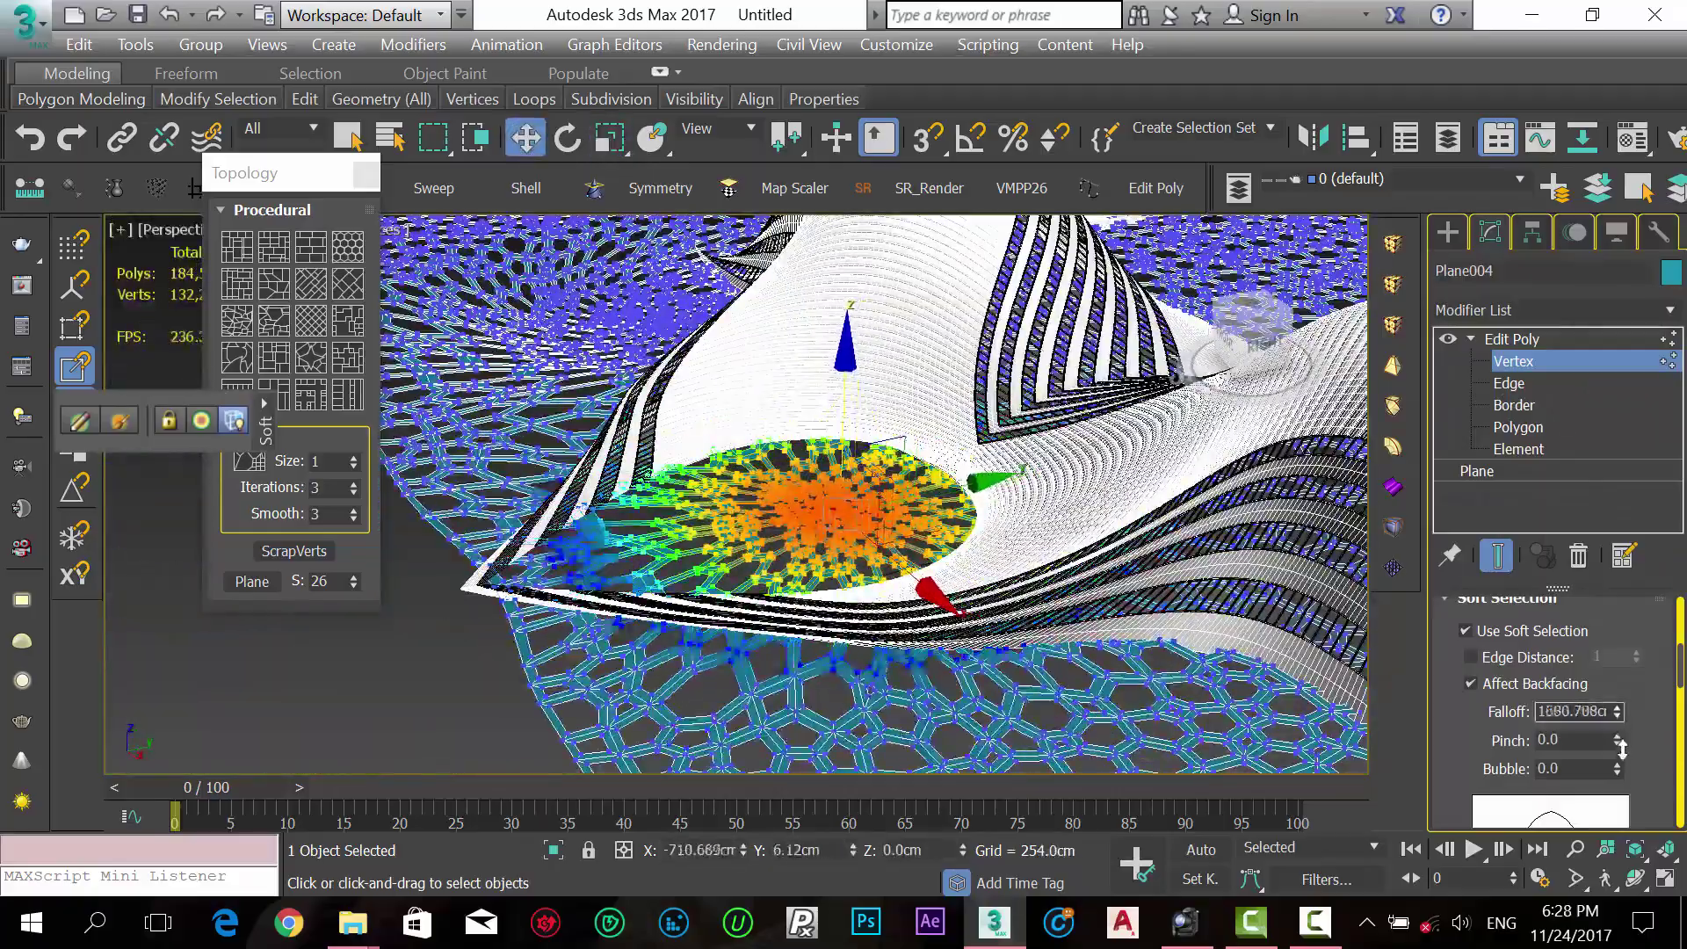
drag(1621, 749, 1621, 765)
scroll(847, 441, up, 3)
scroll(848, 440, down, 3)
scroll(859, 422, up, 3)
scroll(790, 378, down, 3)
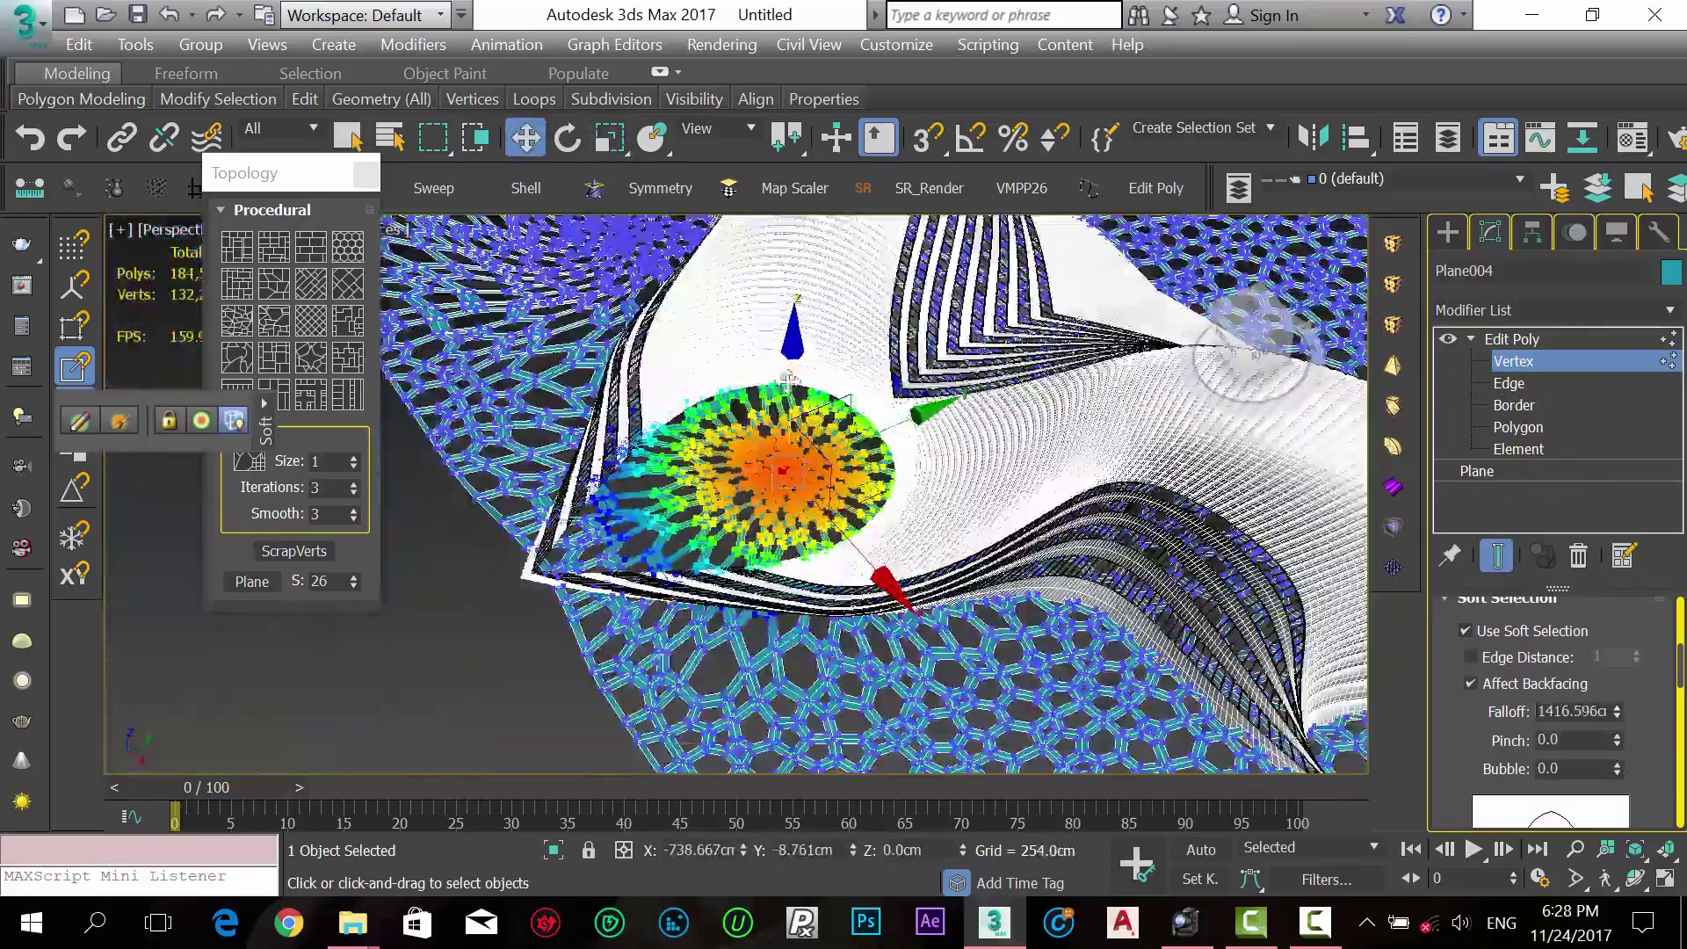
alt+middle_drag(790, 378, 777, 434)
key(r)
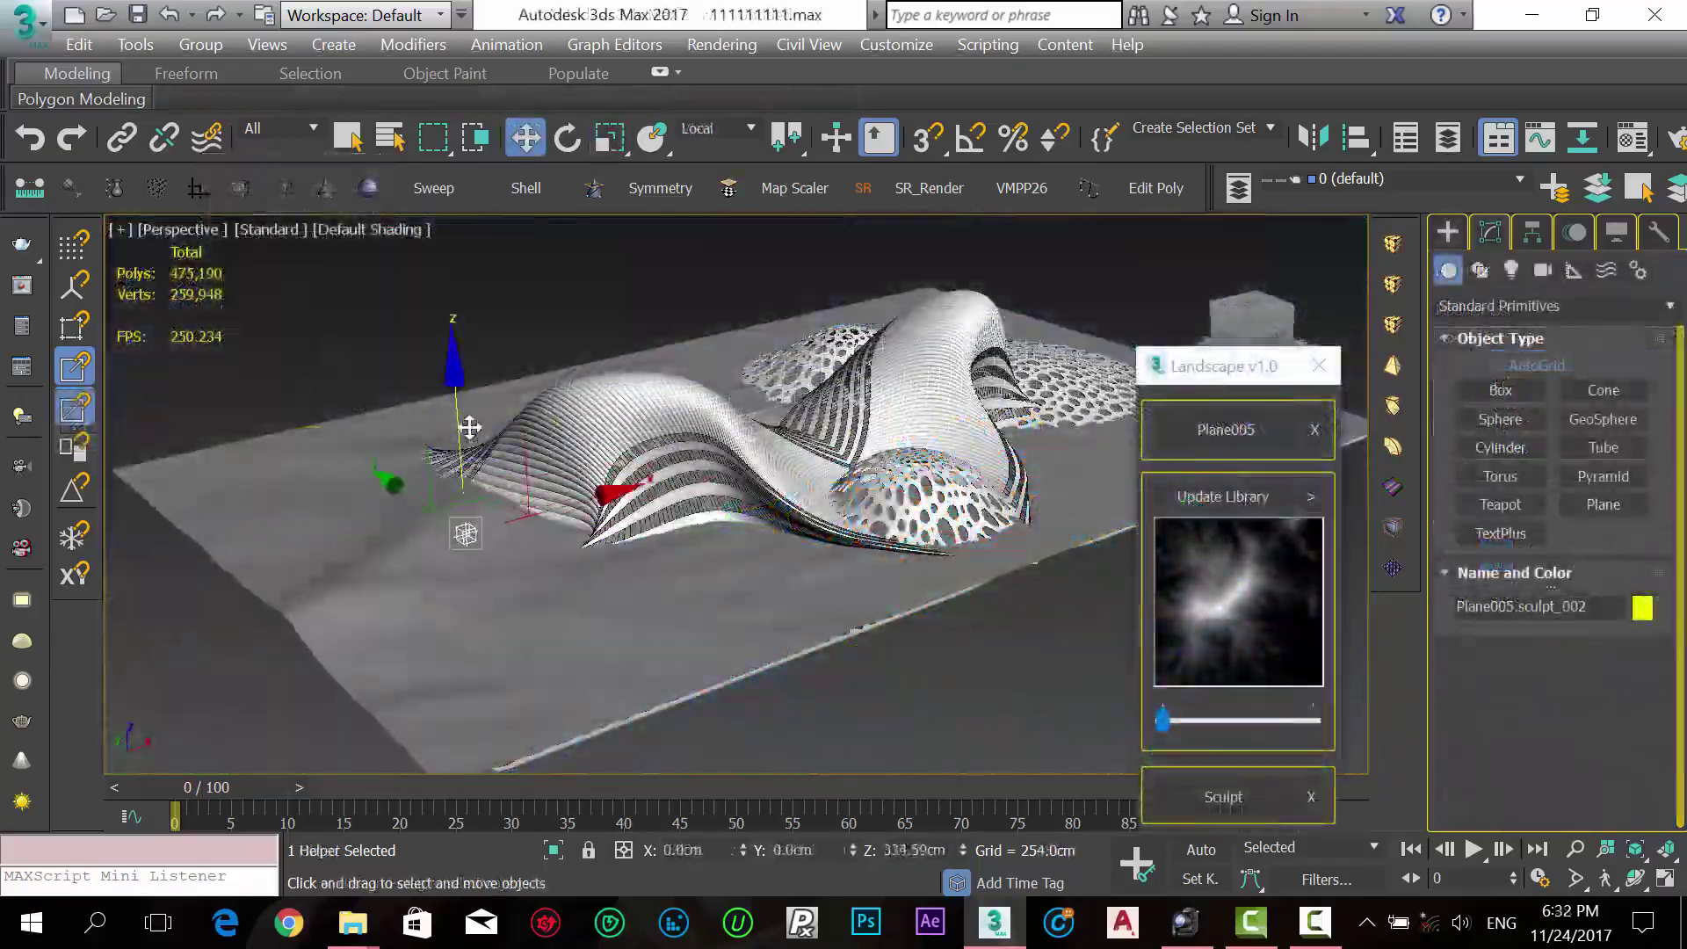
Orbit around the building to check the sculpted hills on the terrain from low angles.
alt+middle_drag(364, 340, 492, 369)
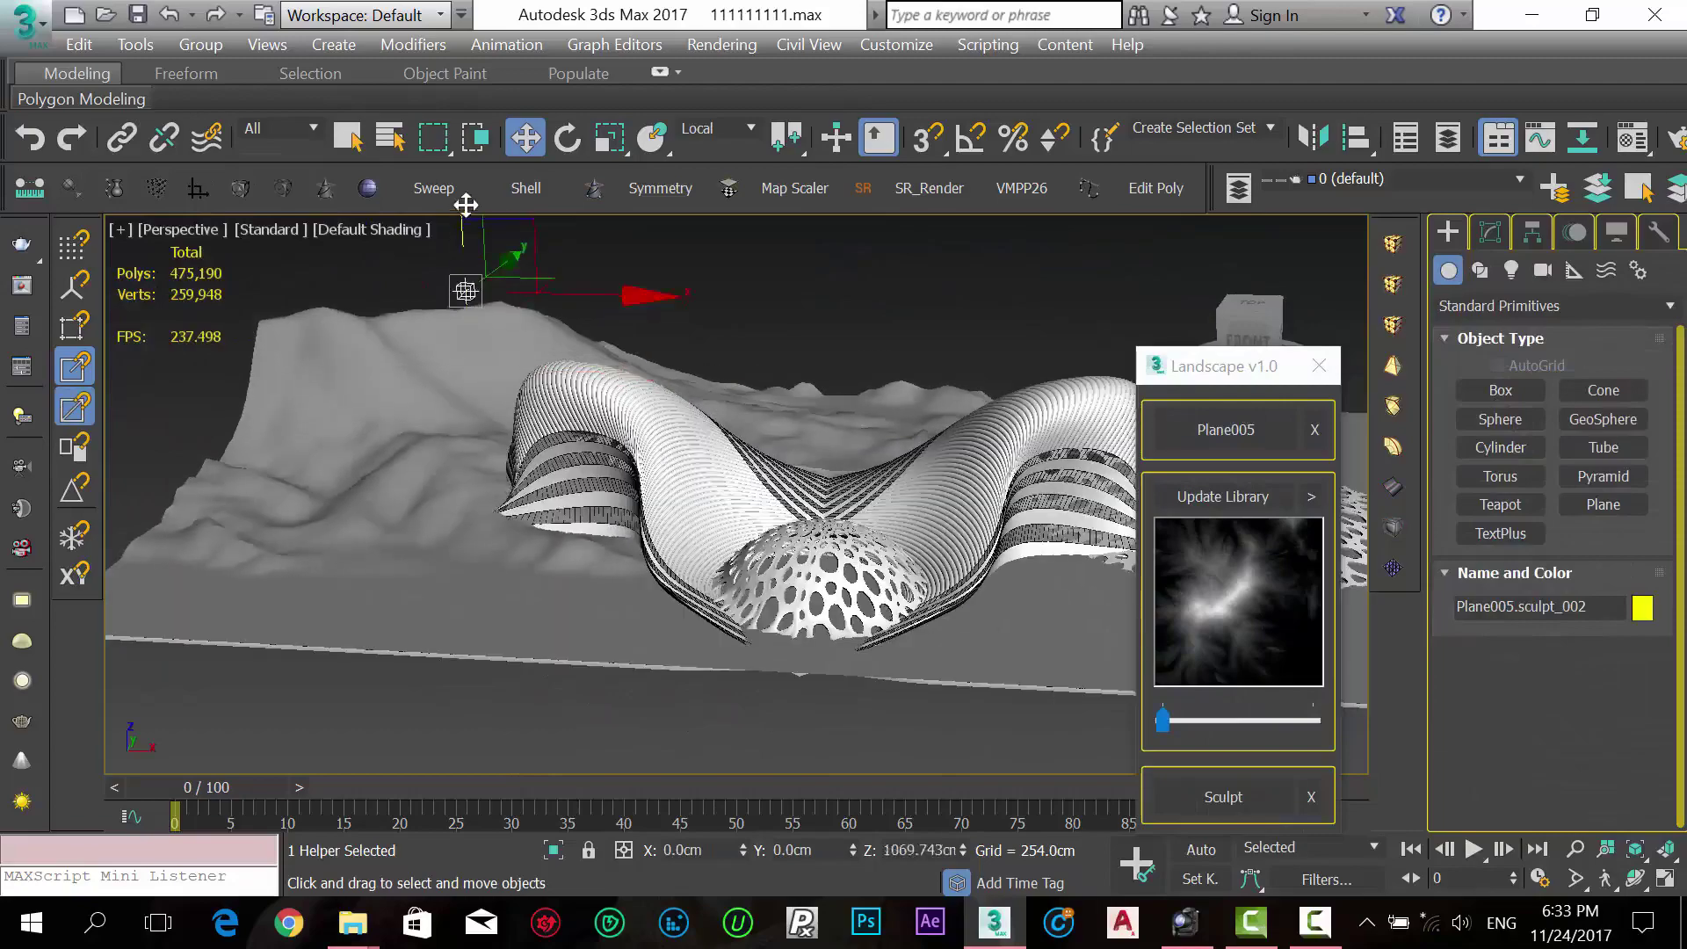
drag(1230, 365, 1301, 353)
alt+middle_drag(677, 490, 1052, 450)
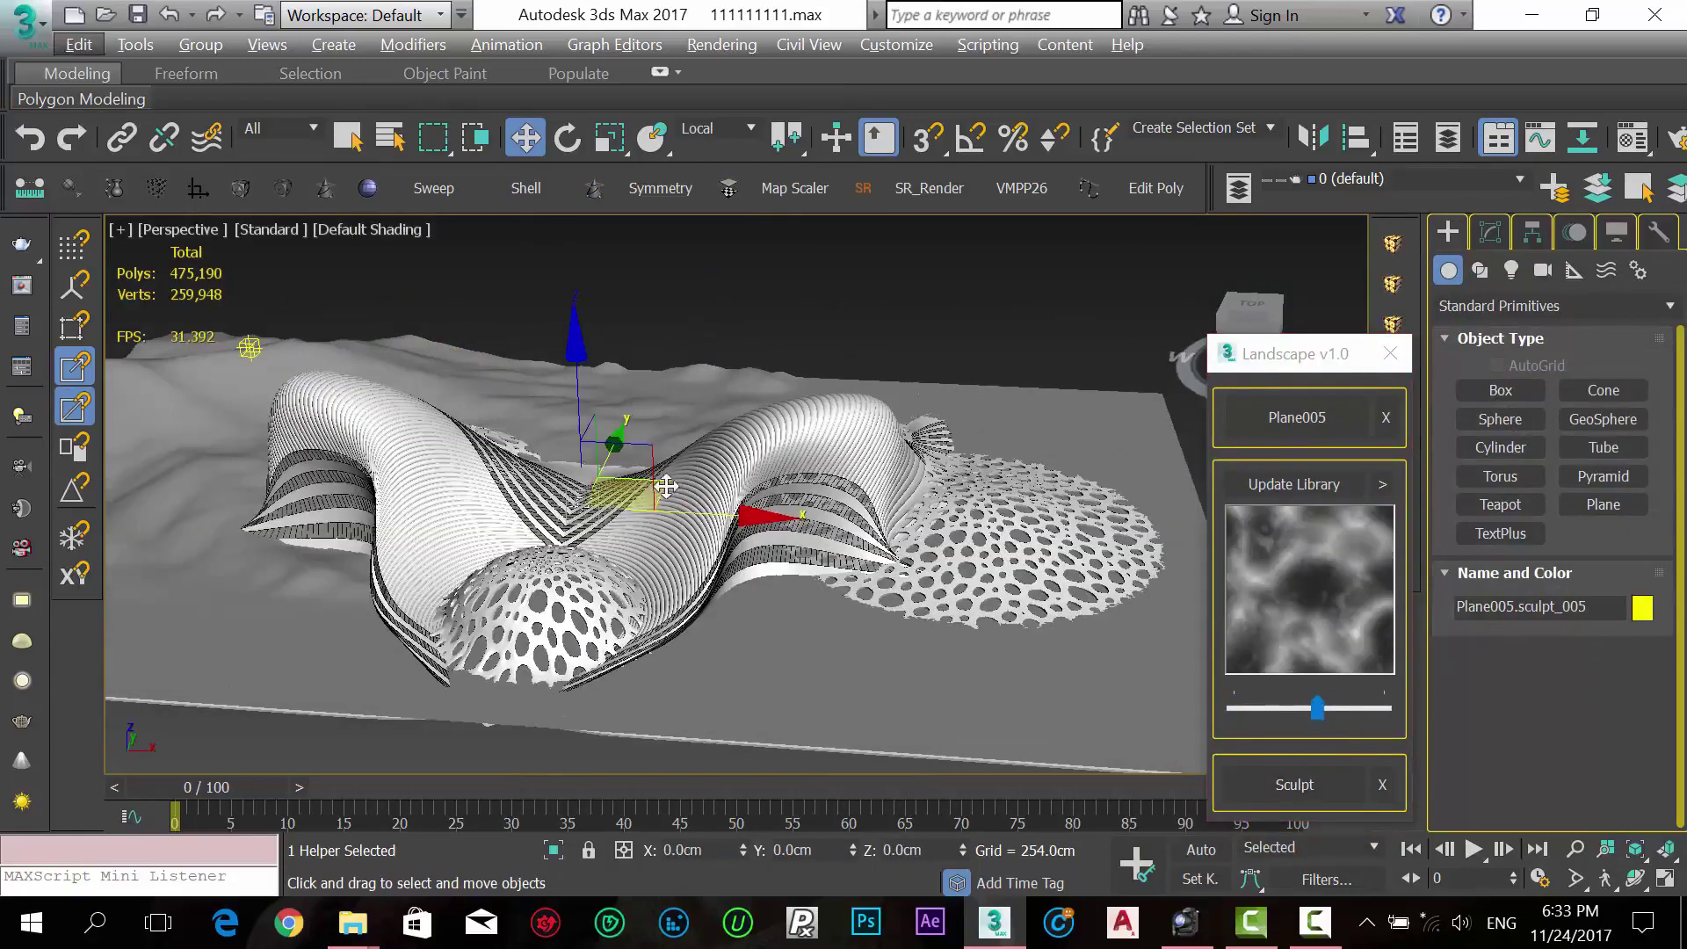
alt+middle_drag(1104, 280, 1116, 387)
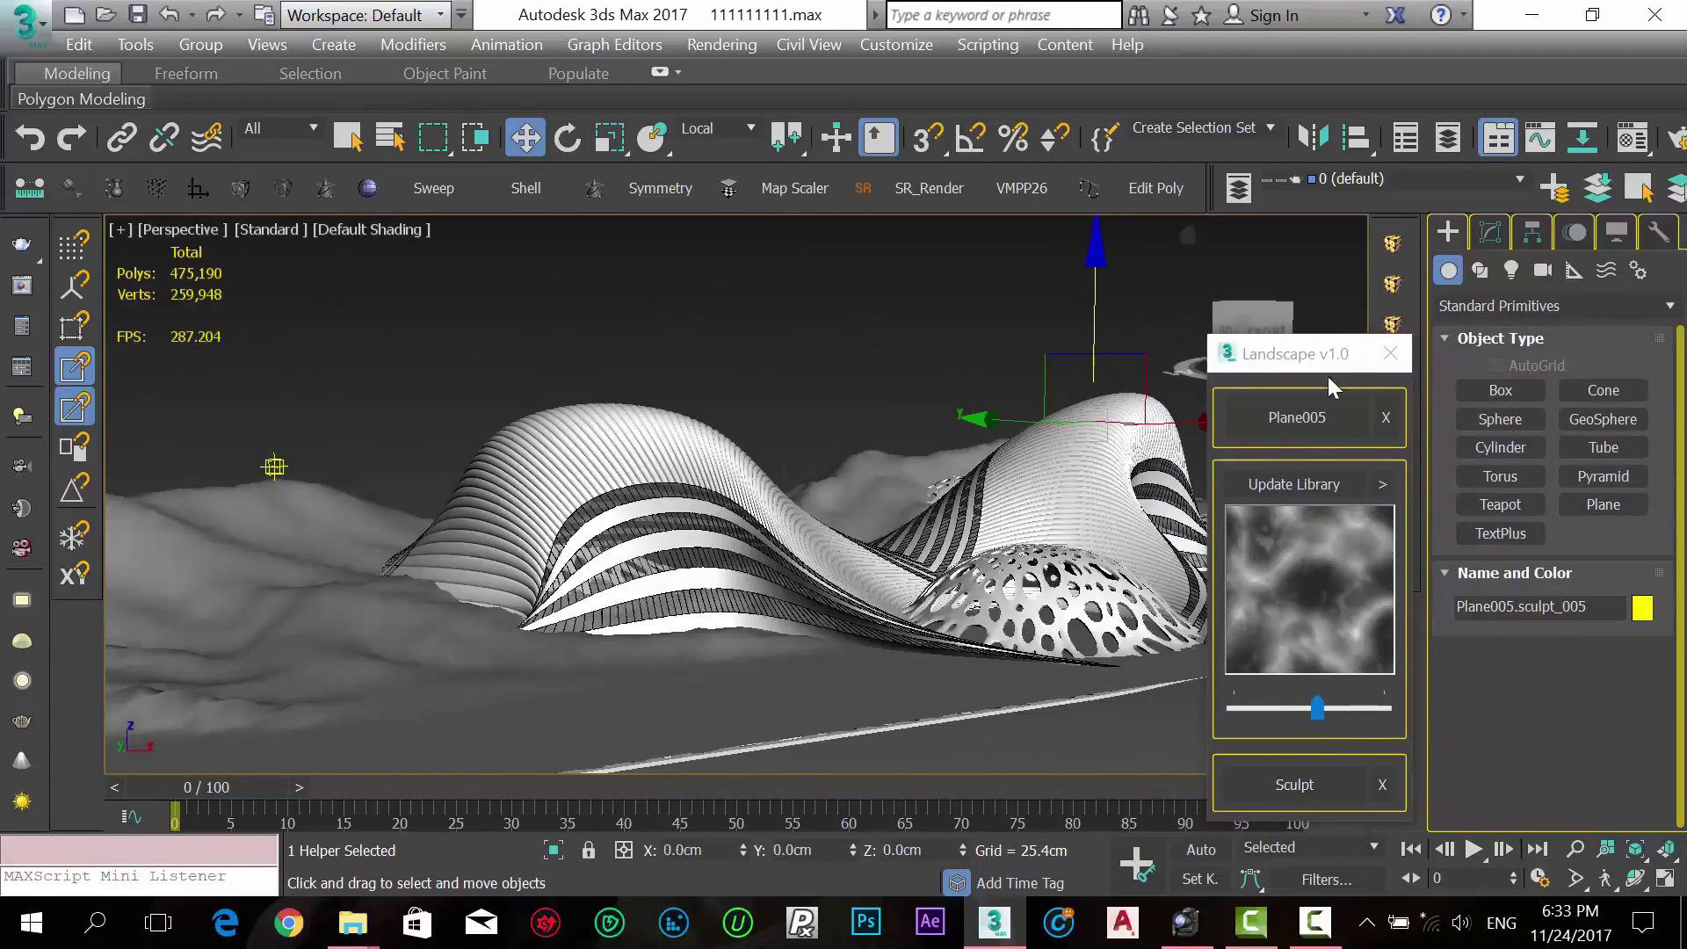
drag(1292, 353, 1391, 370)
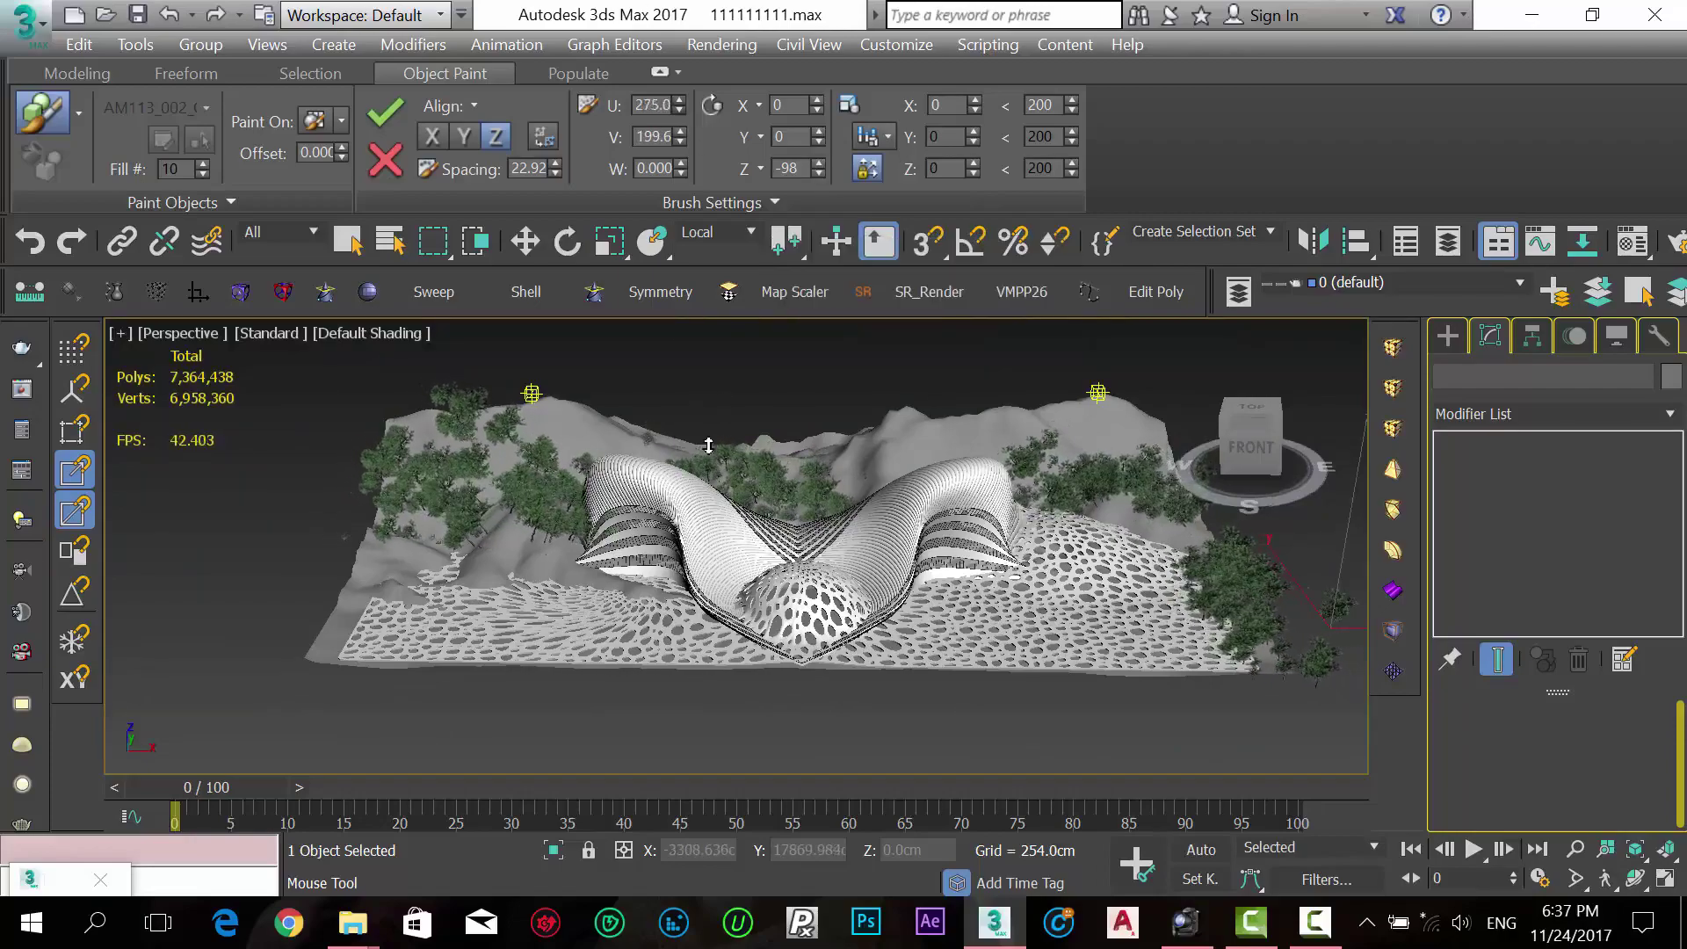
Open the application menu to reach the Import options.
click(26, 21)
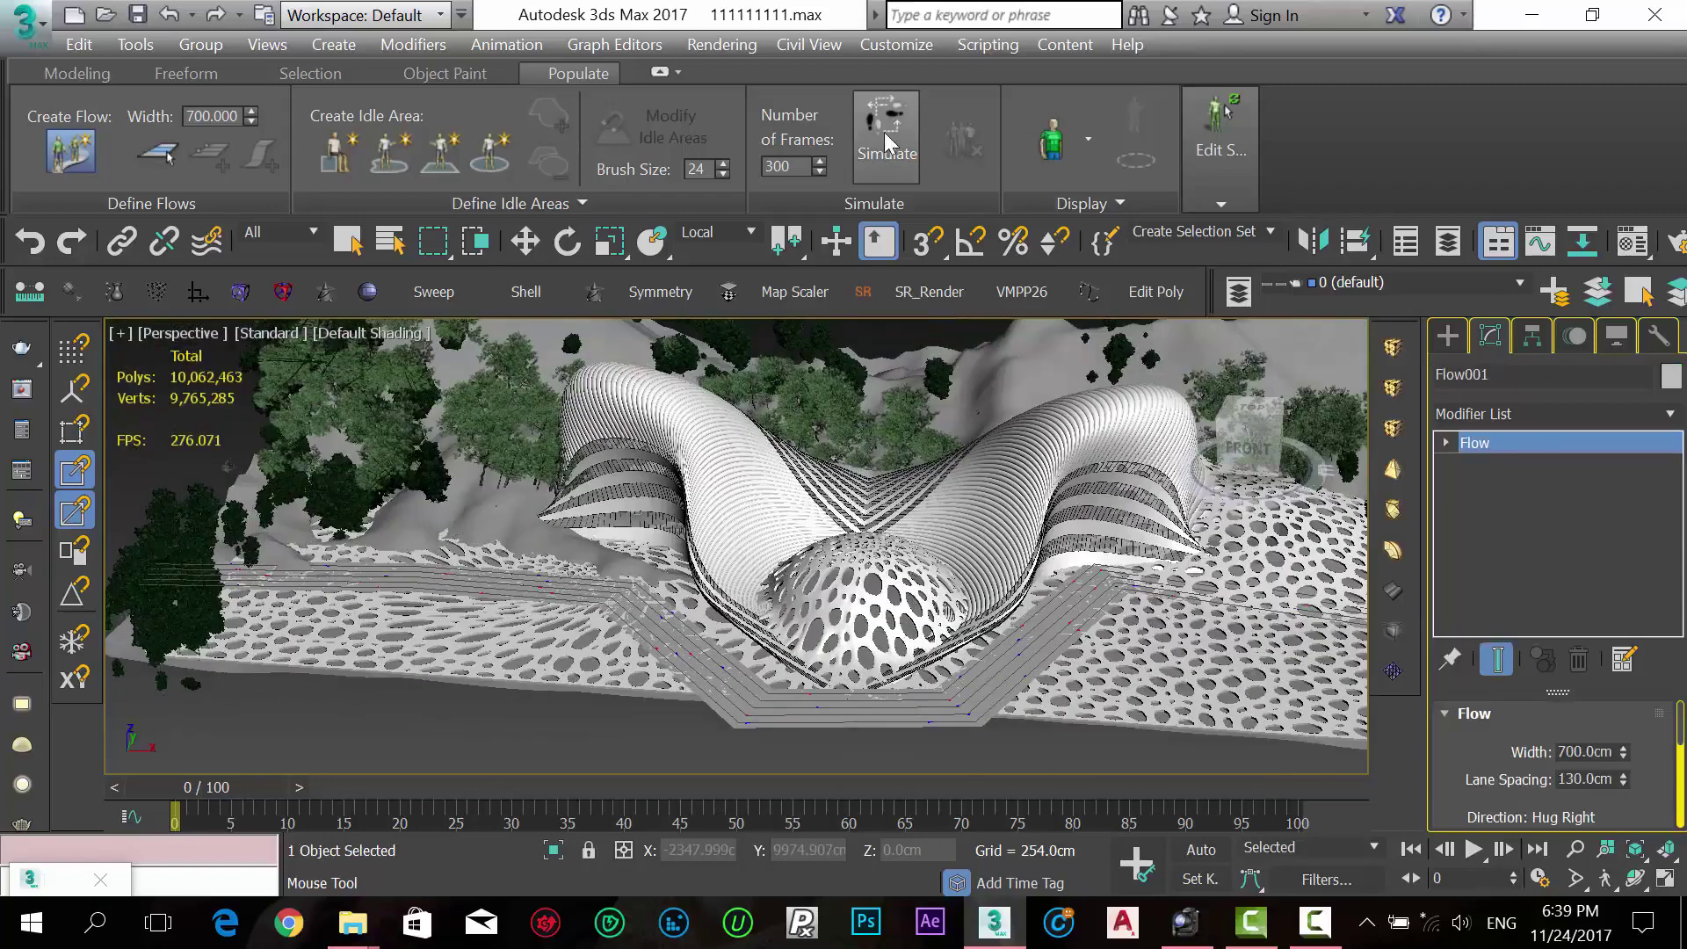
Create a 700-wide pedestrian flow on the plaza, simulate the walkers, and review them beside the trees.
click(163, 155)
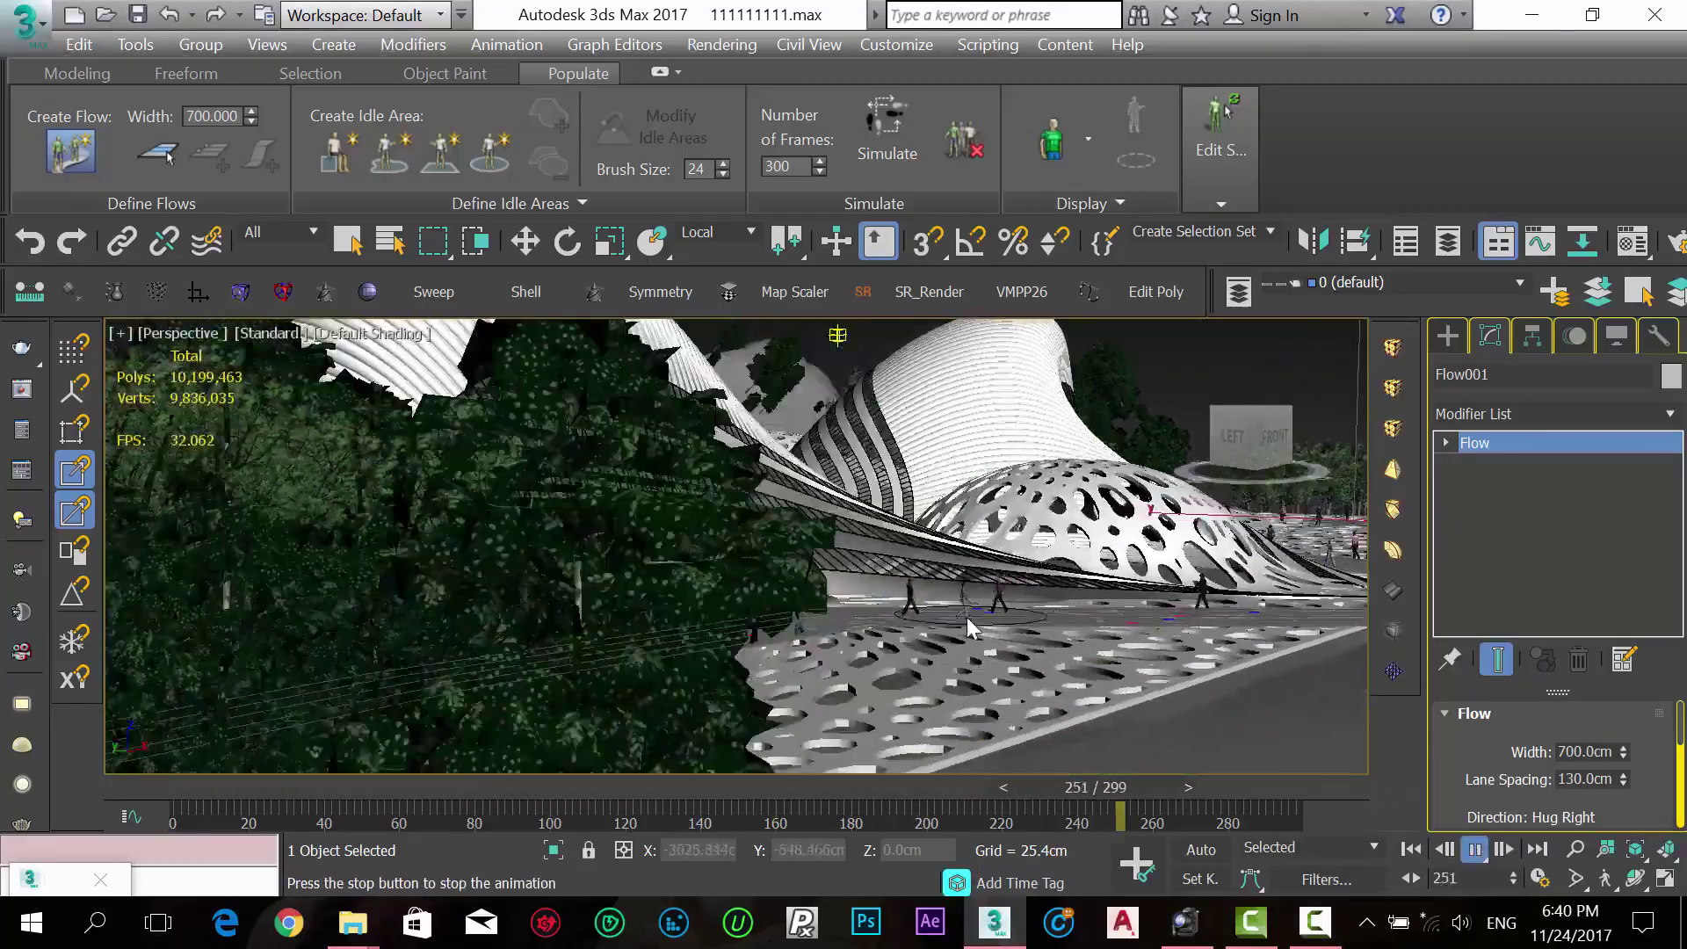
key(slash)
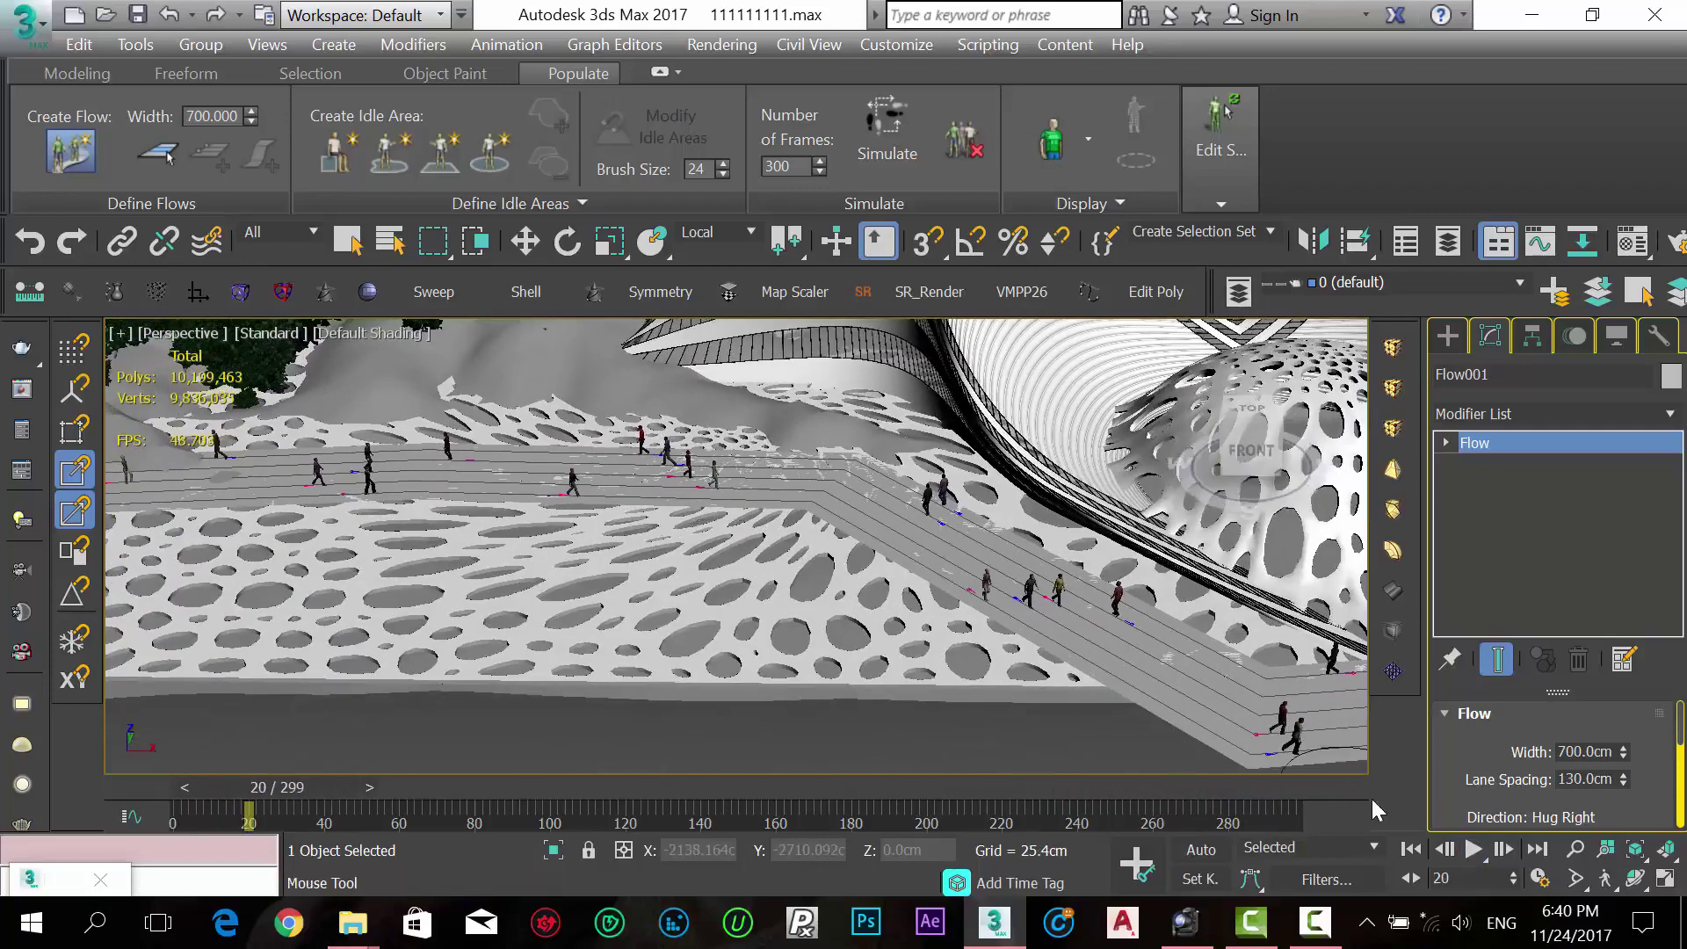
click(967, 158)
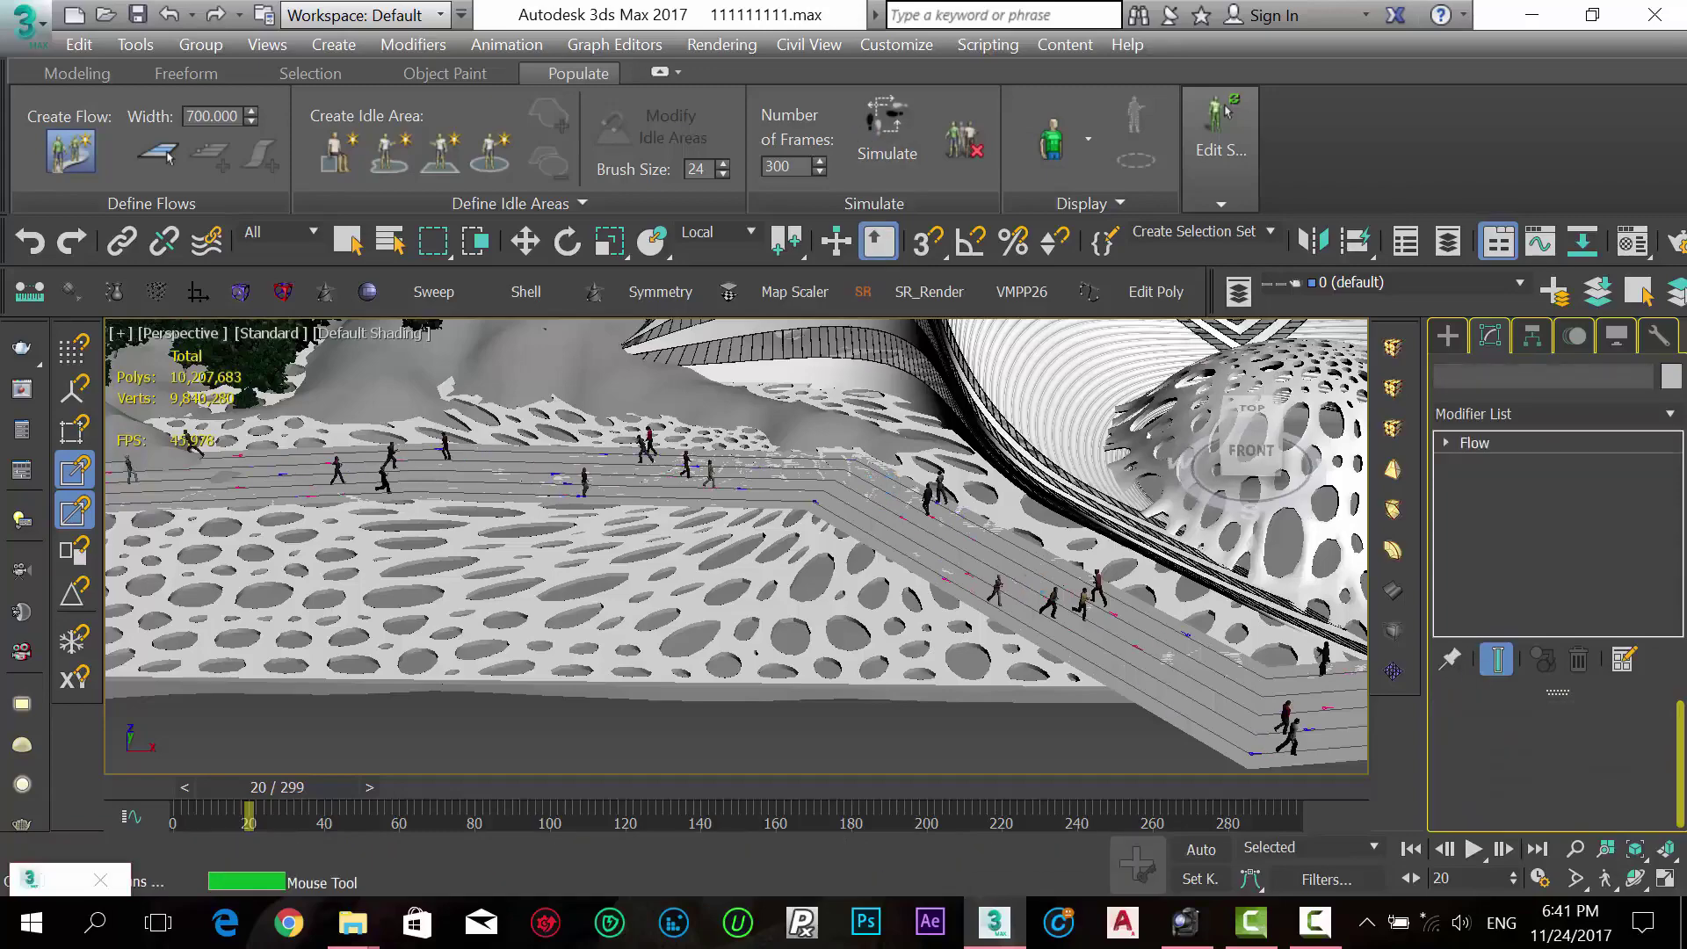
mouse_move(736, 545)
alt+middle_down()
mouse_move(791, 528)
mouse_move(1339, 877)
alt+middle_up()
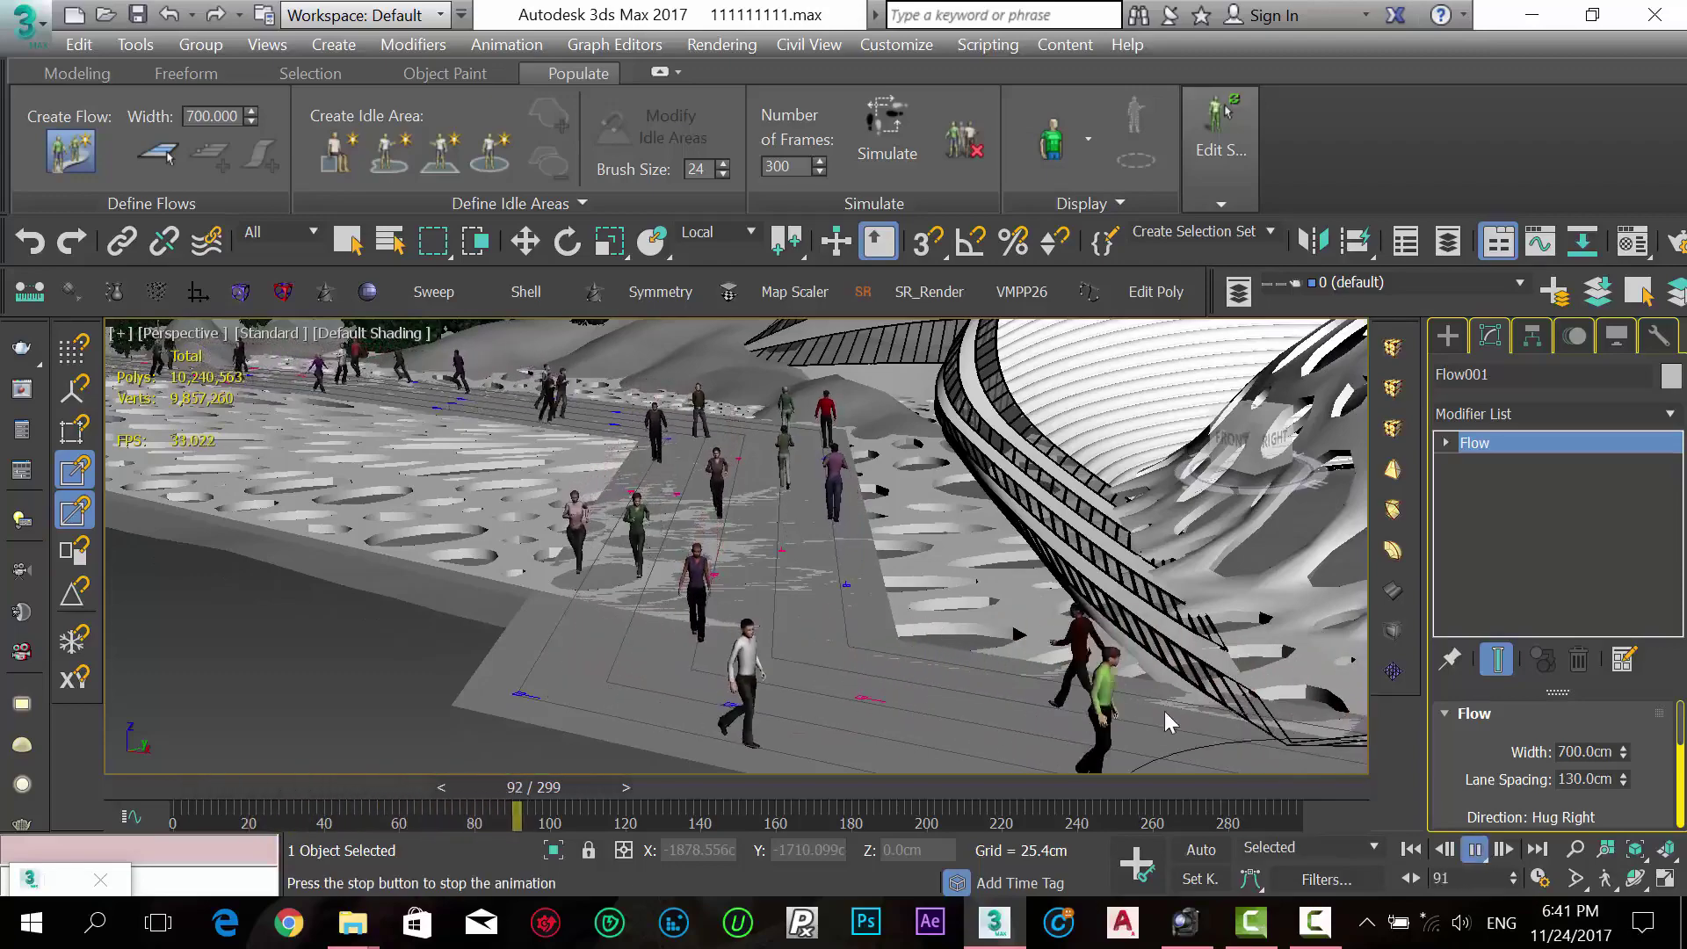
mouse_move(1164, 710)
alt+middle_down()
mouse_move(1073, 641)
mouse_move(741, 637)
alt+middle_up()
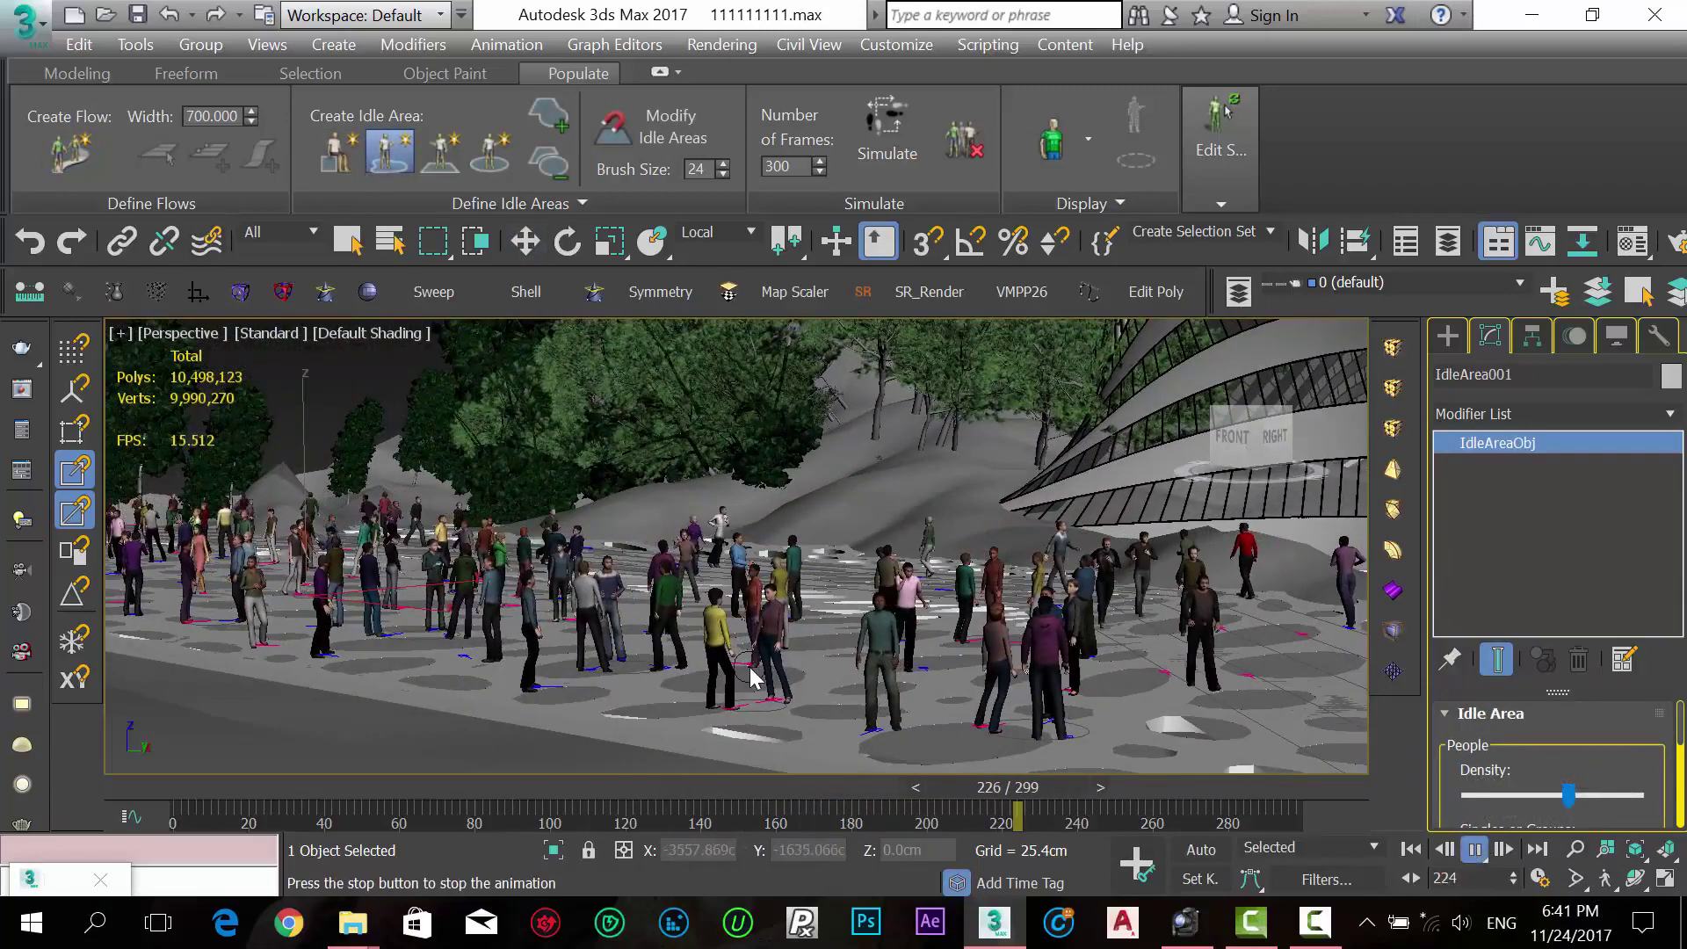
Orbit and zoom from the idle crowd to view the curved building and dome from above.
mouse_move(734, 679)
alt+middle_down()
mouse_move(862, 663)
mouse_move(1098, 738)
alt+middle_up()
scroll(1089, 739, up, 3)
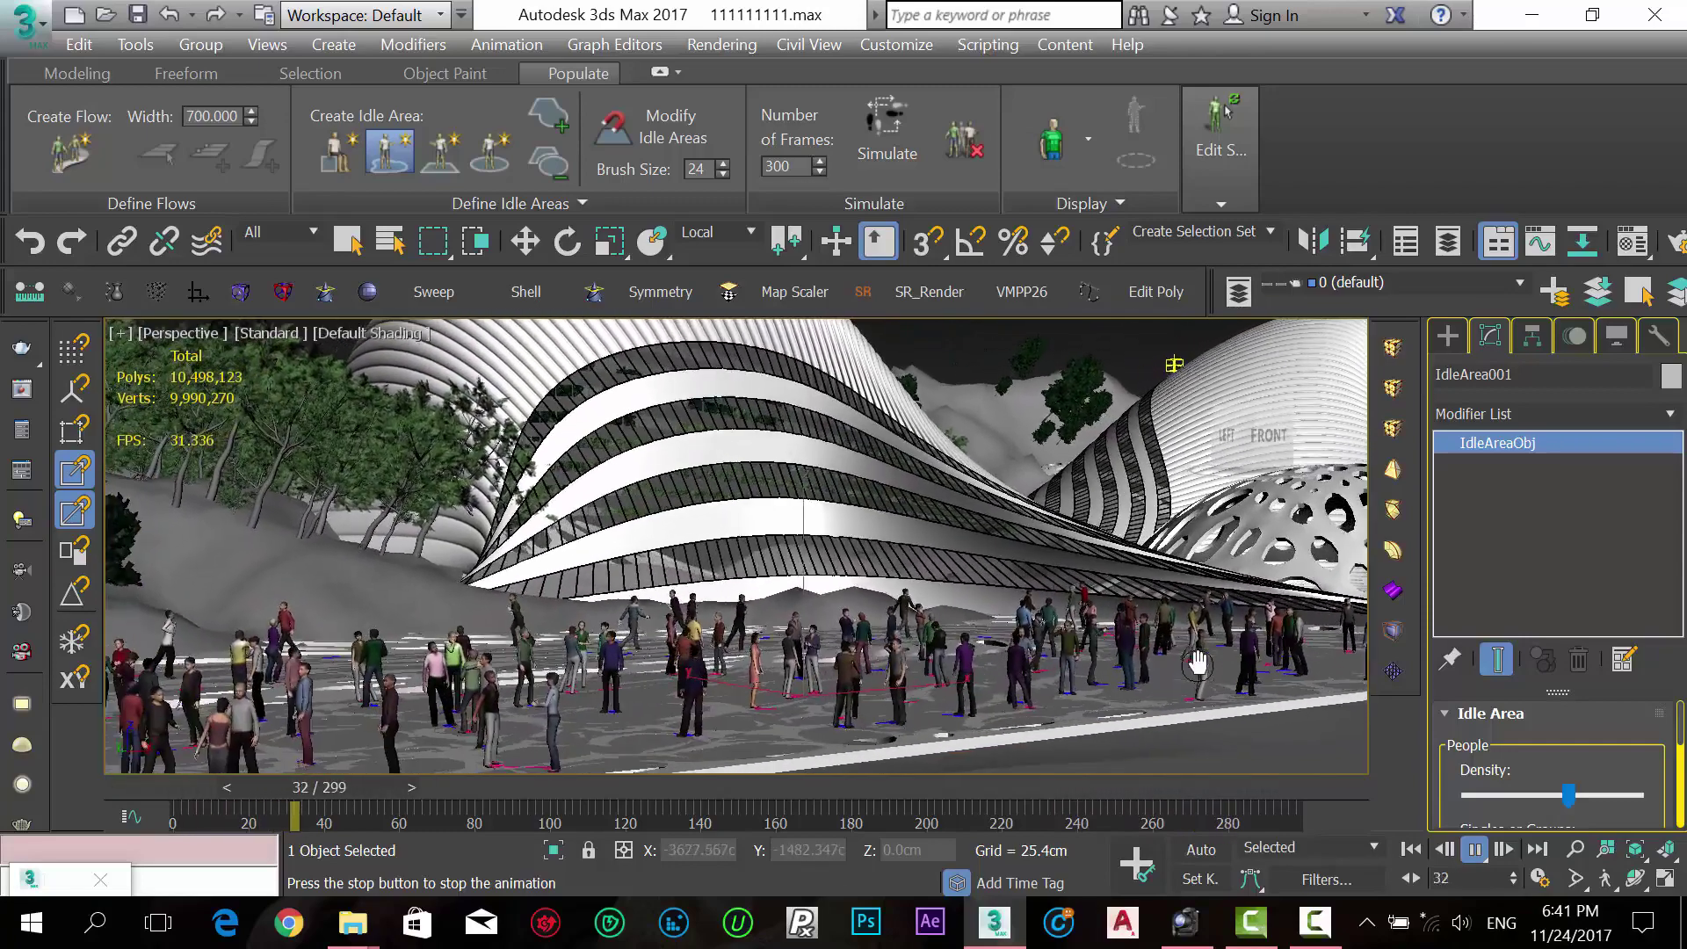
scroll(962, 711, up, 3)
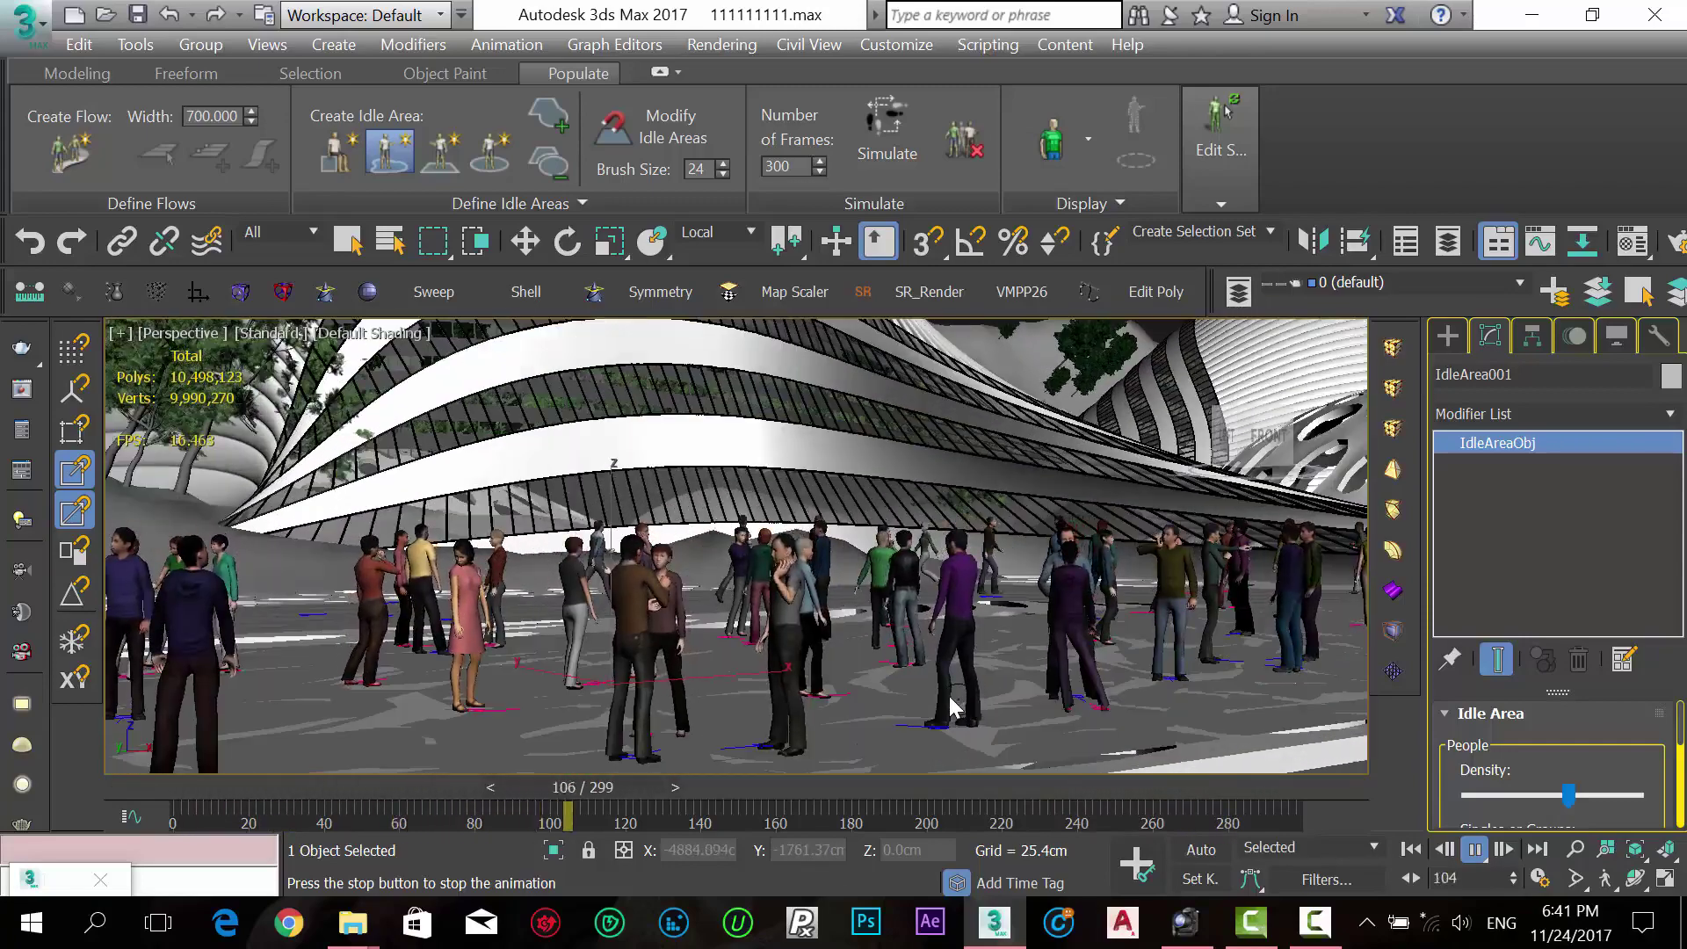
scroll(920, 683, down, 5)
scroll(879, 677, down, 5)
mouse_move(879, 677)
alt+middle_down()
mouse_move(488, 498)
mouse_move(485, 480)
alt+middle_up()
scroll(616, 545, up, 3)
scroll(571, 527, up, 3)
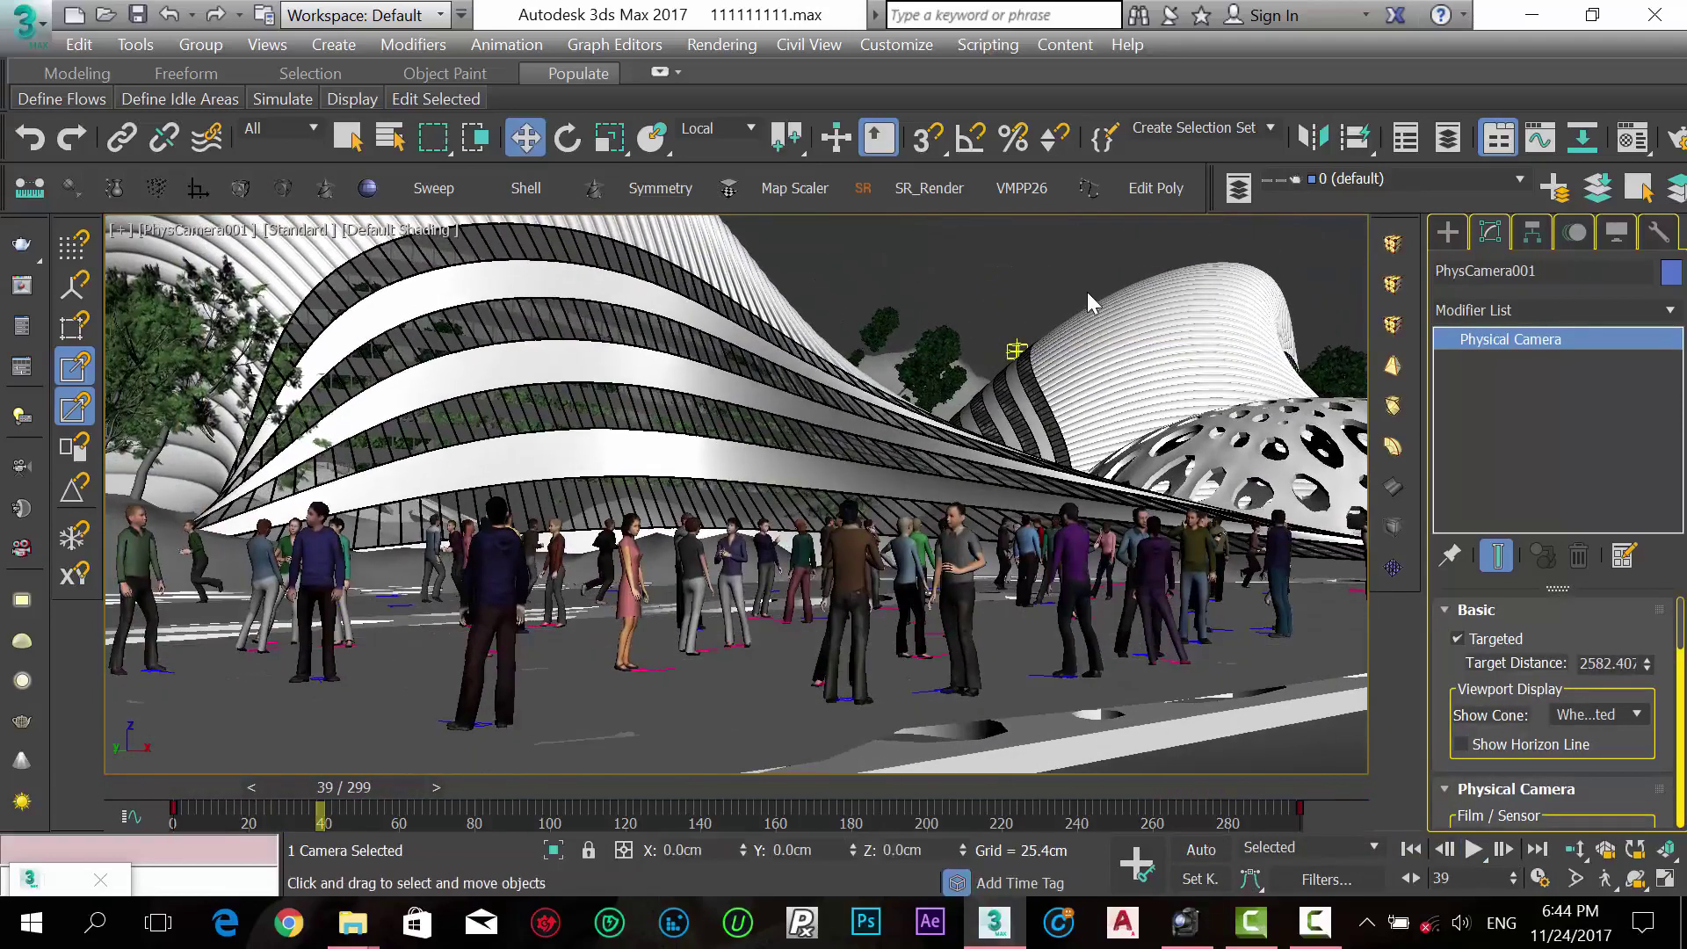
Play the animation through the camera, reselect its target in Top view, and replay it.
click(1474, 849)
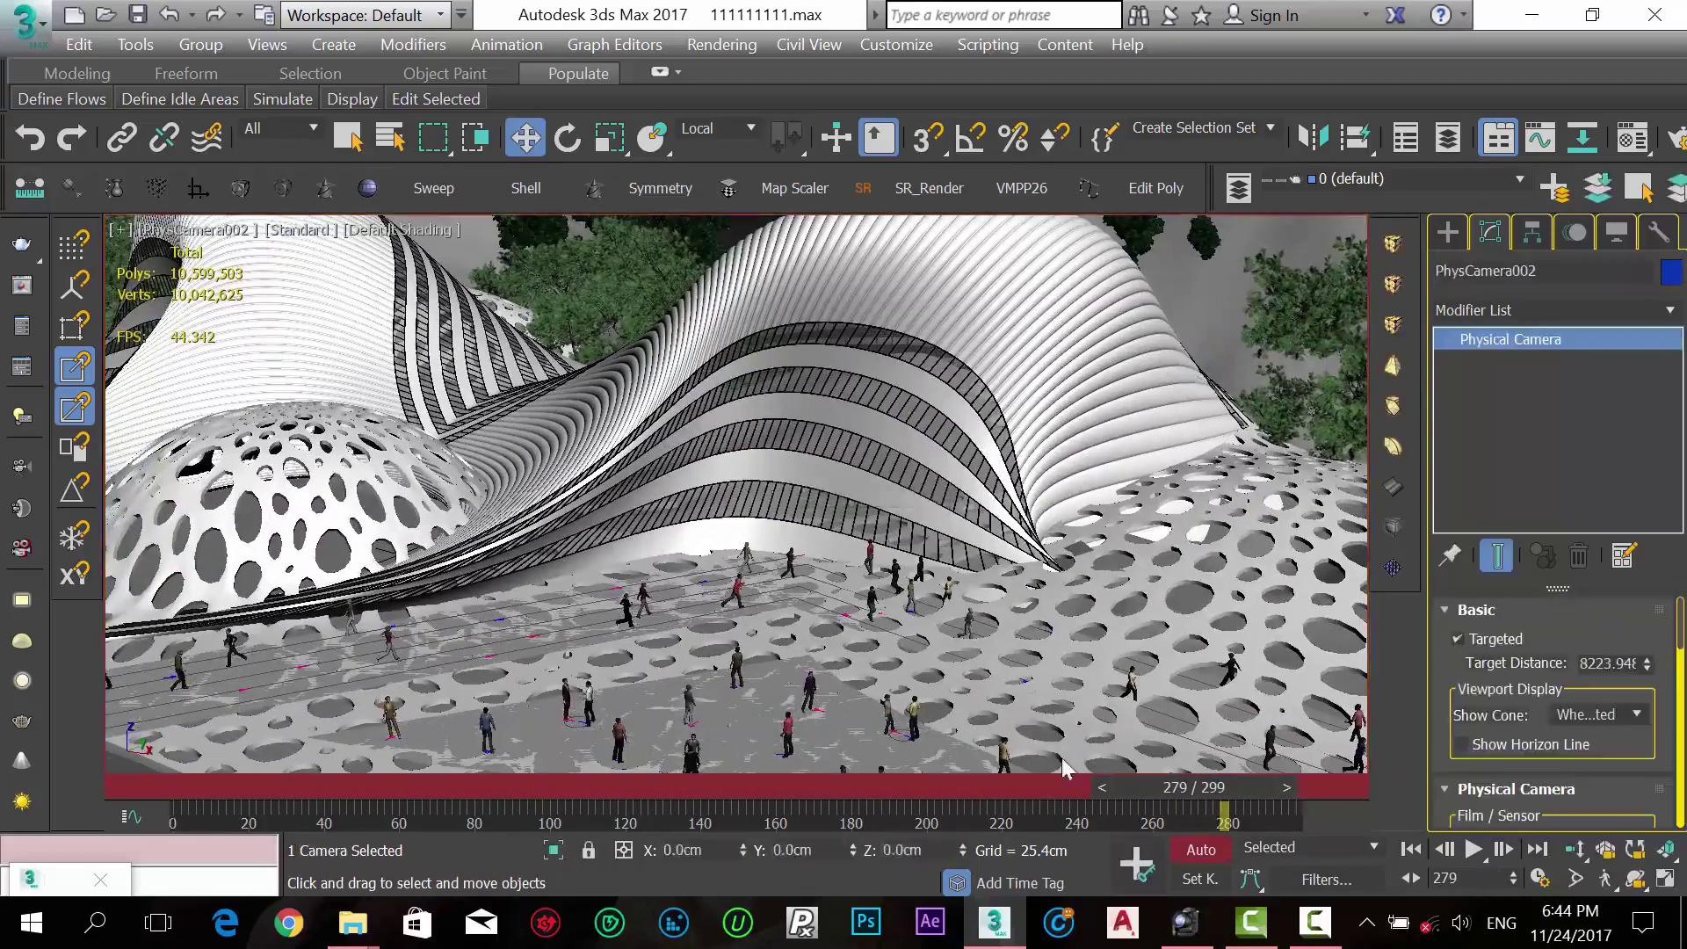
key(t)
right_click(817, 484)
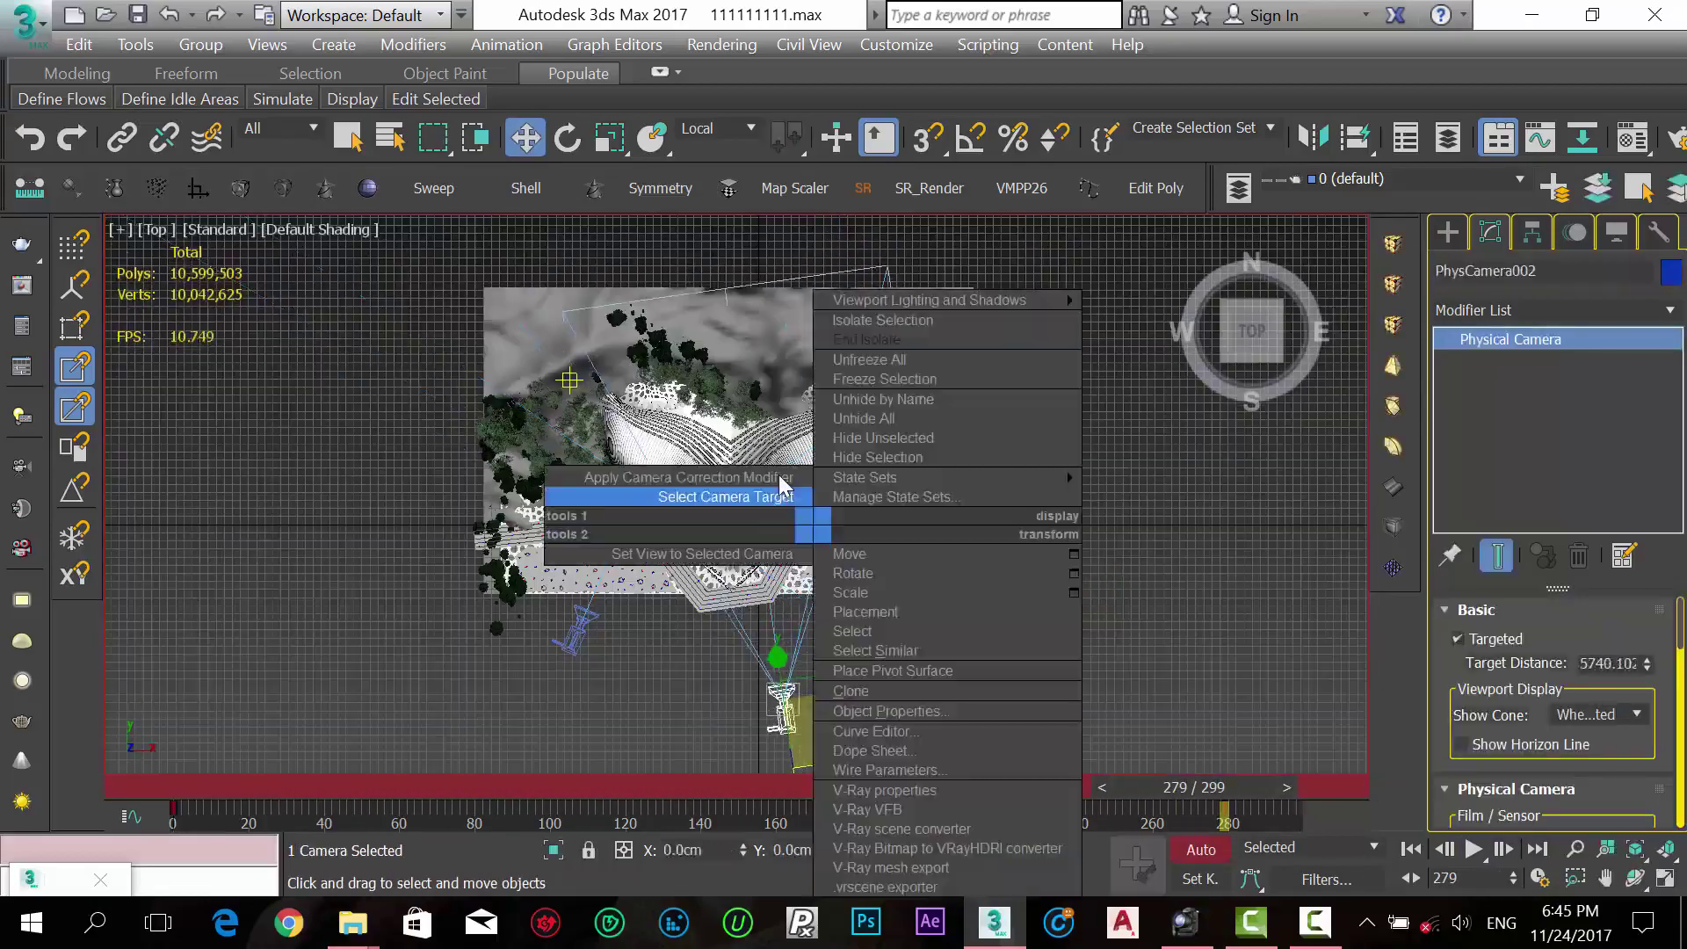
click(700, 456)
key(c)
click(1474, 849)
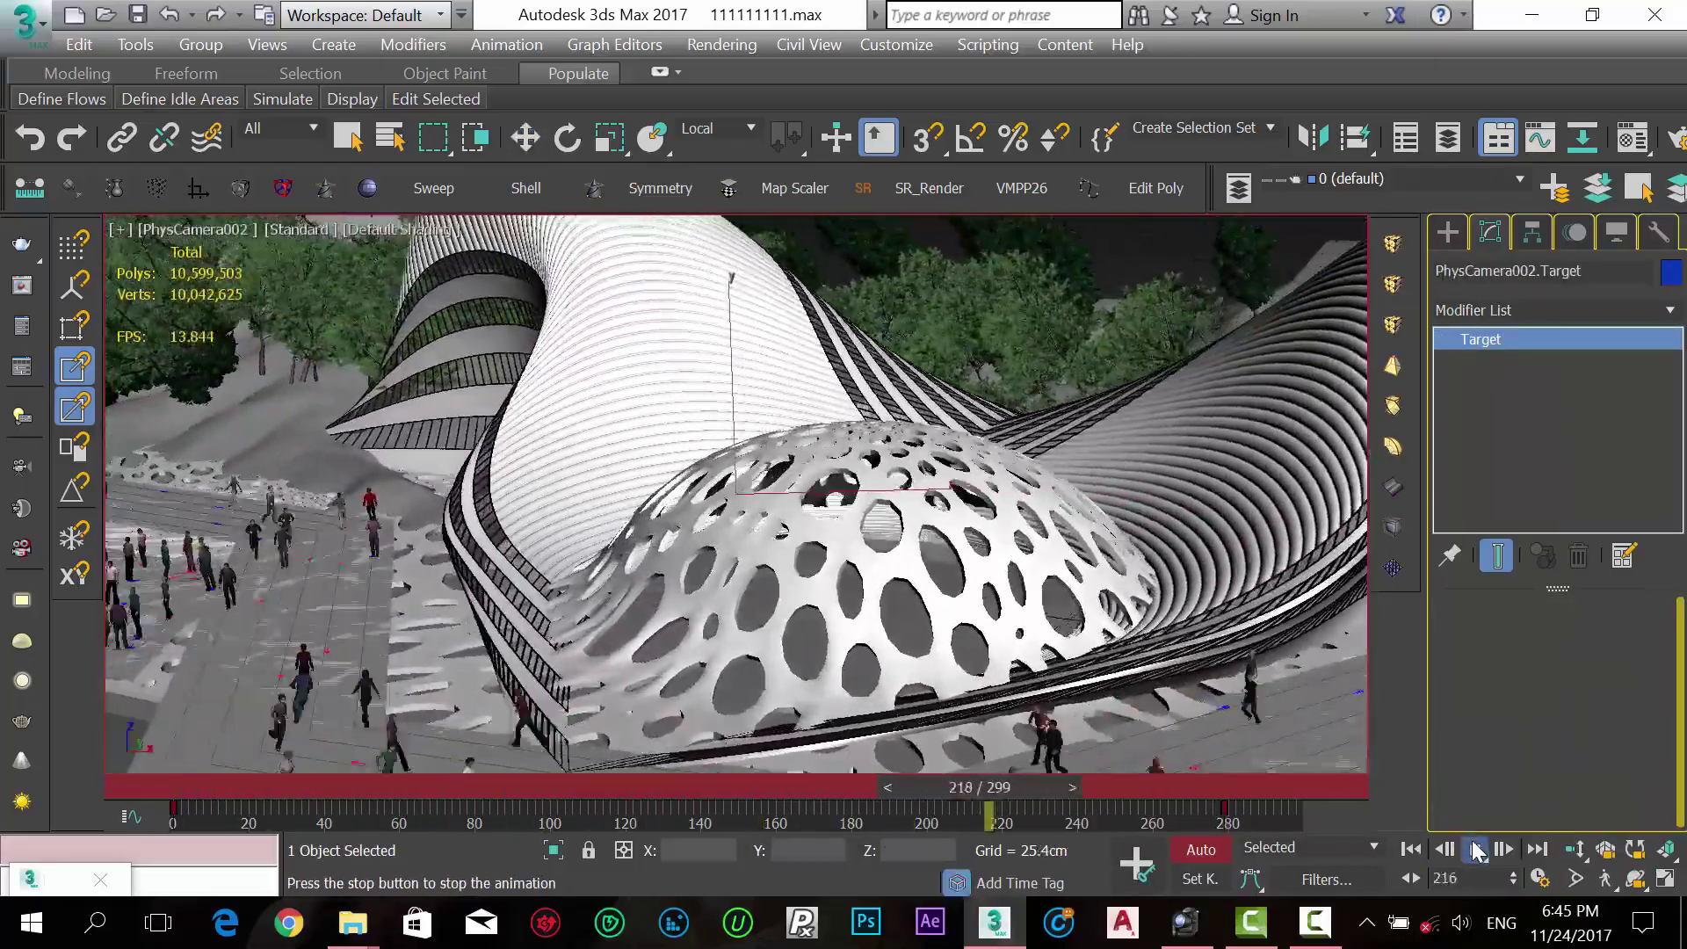
click(1477, 849)
Select the dome canopy, orbit the perspective view, then look through PhysCamera003 again.
key(w)
click(896, 642)
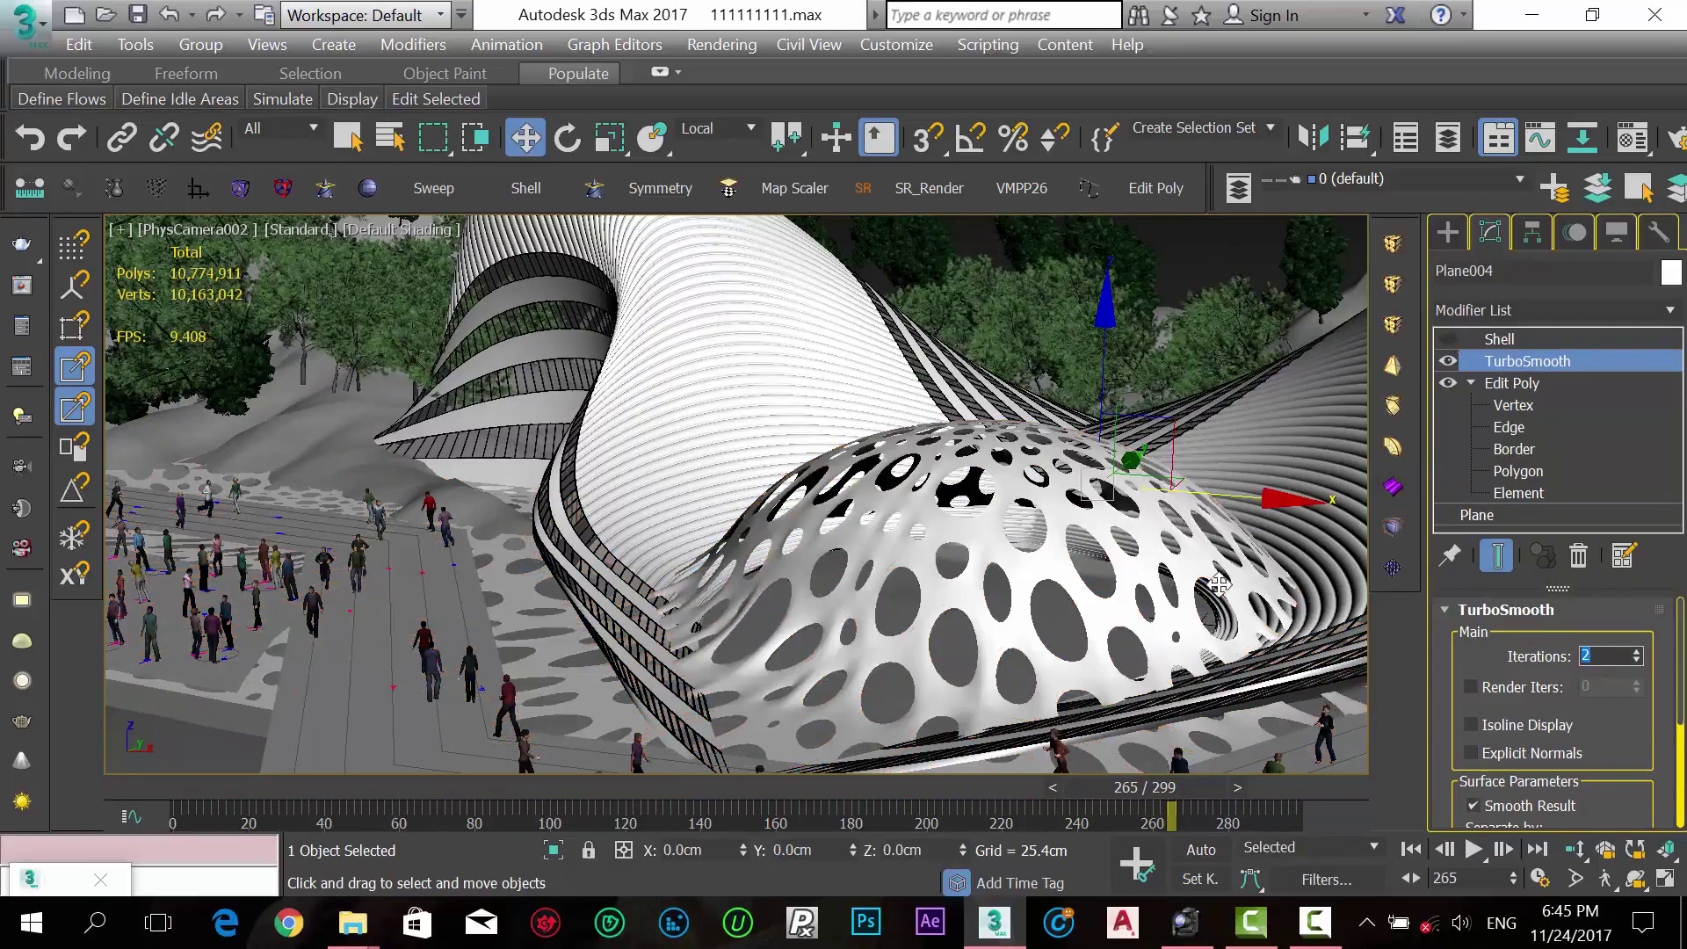
key(p)
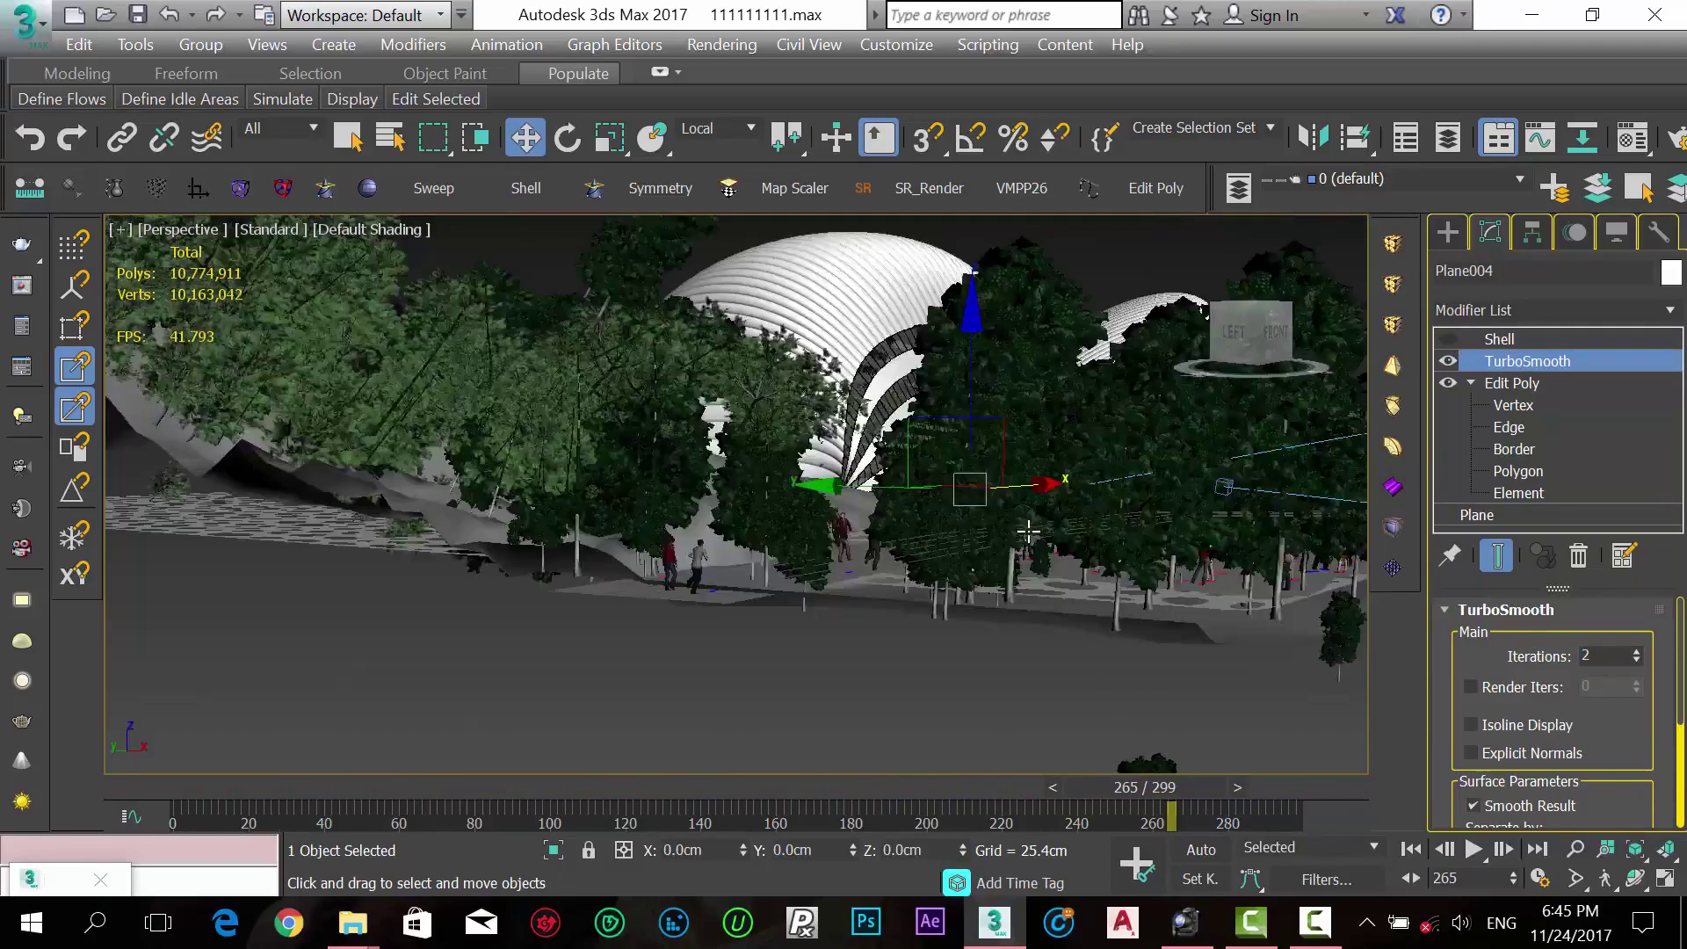
mouse_move(701, 444)
alt+middle_down()
mouse_move(813, 567)
mouse_move(992, 577)
alt+middle_up()
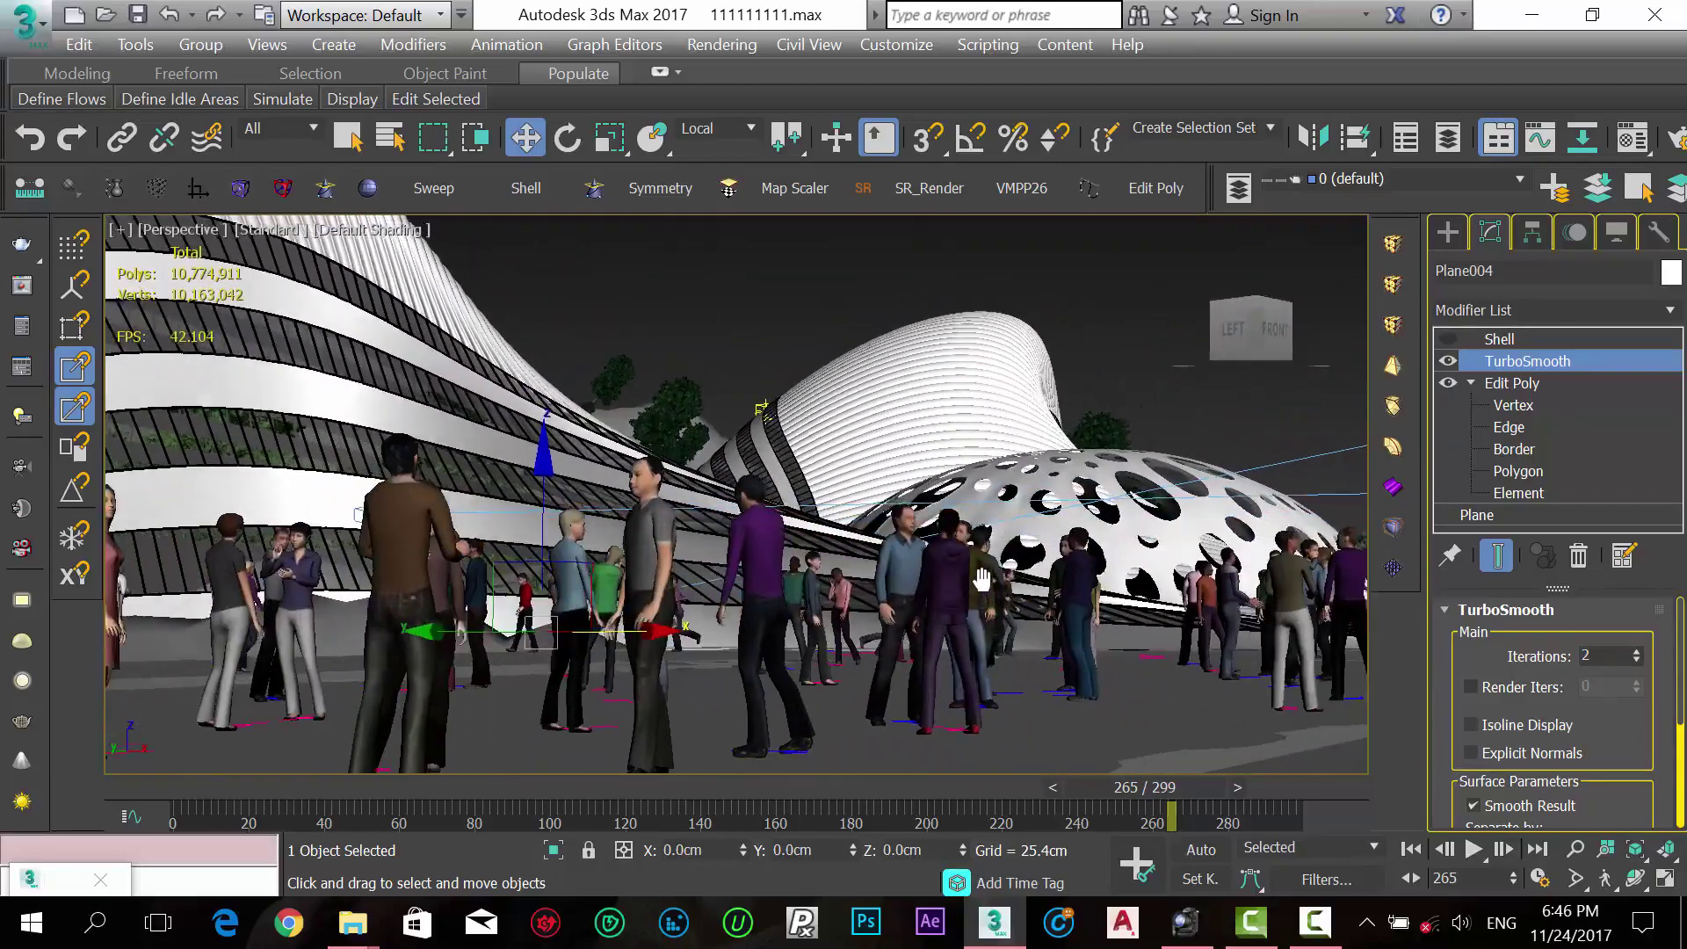
click(776, 415)
key(c)
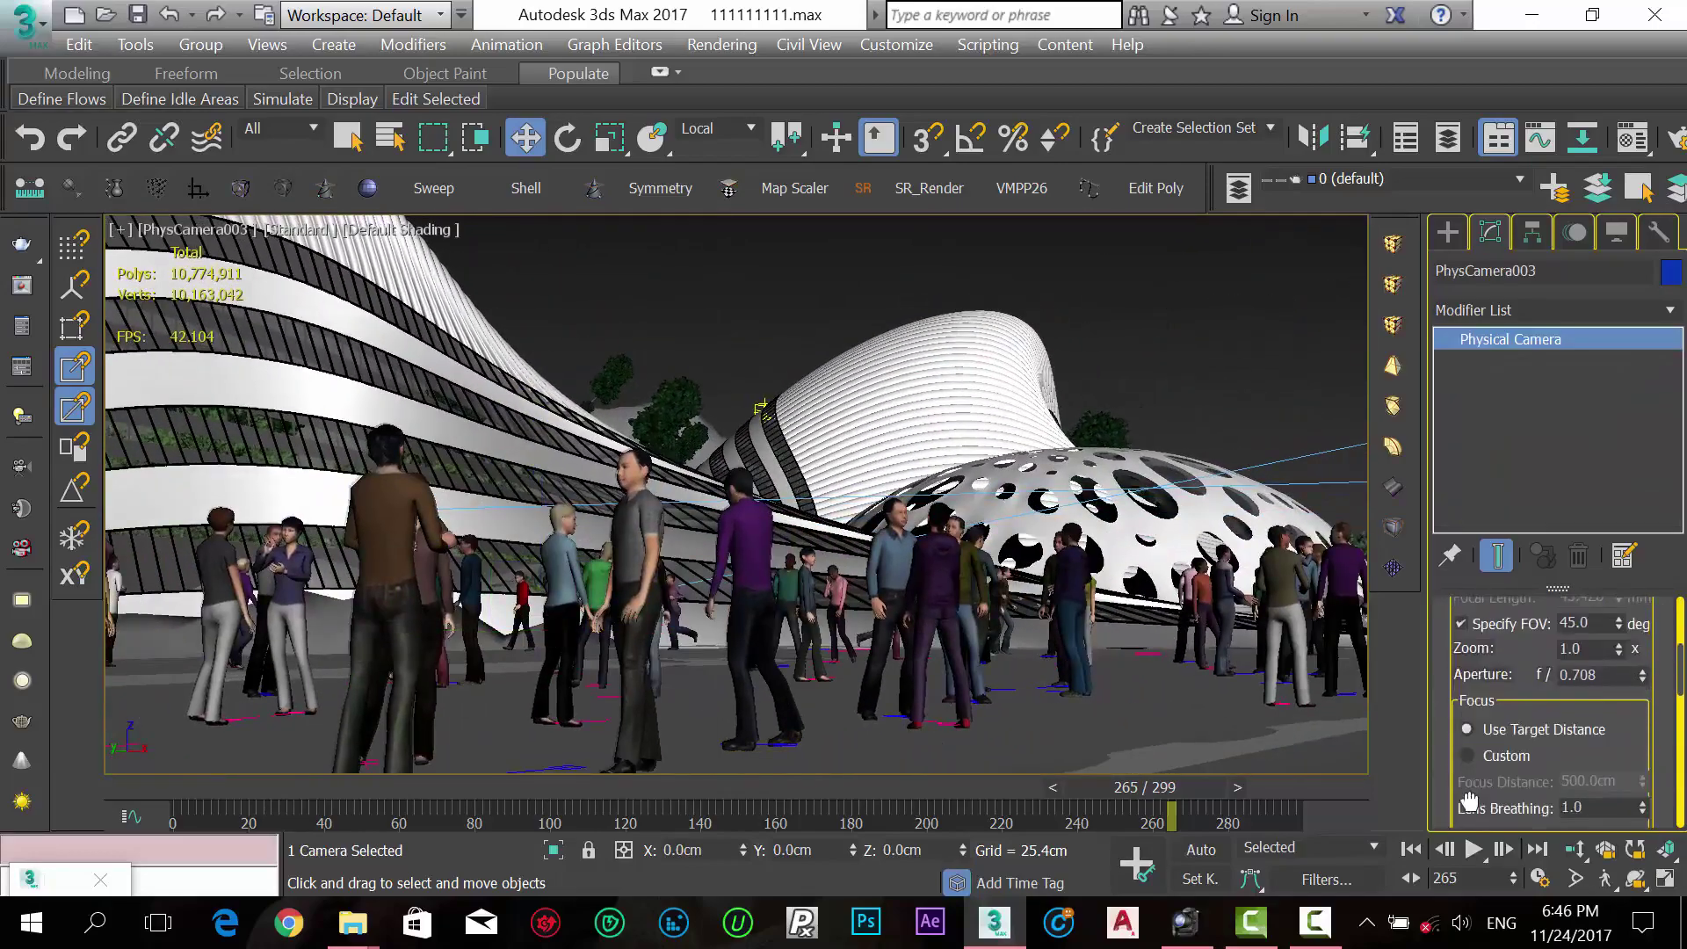
Play the crowd animation through PhysCamera003, stop it, and deselect the camera.
click(1472, 851)
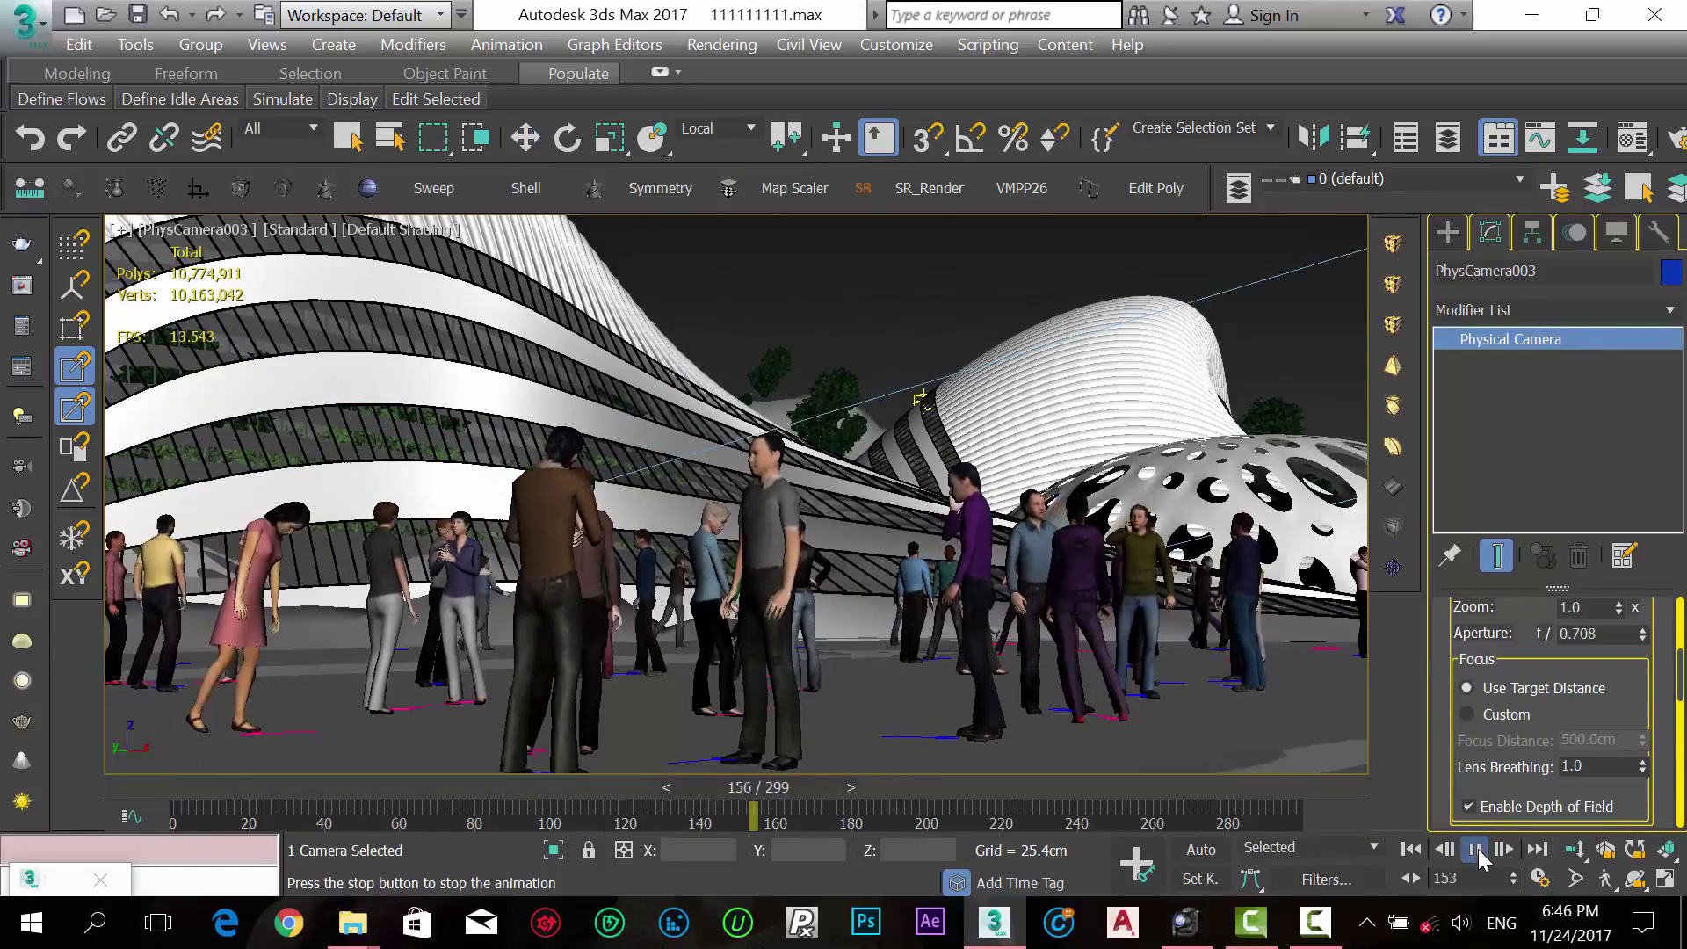
key(F12)
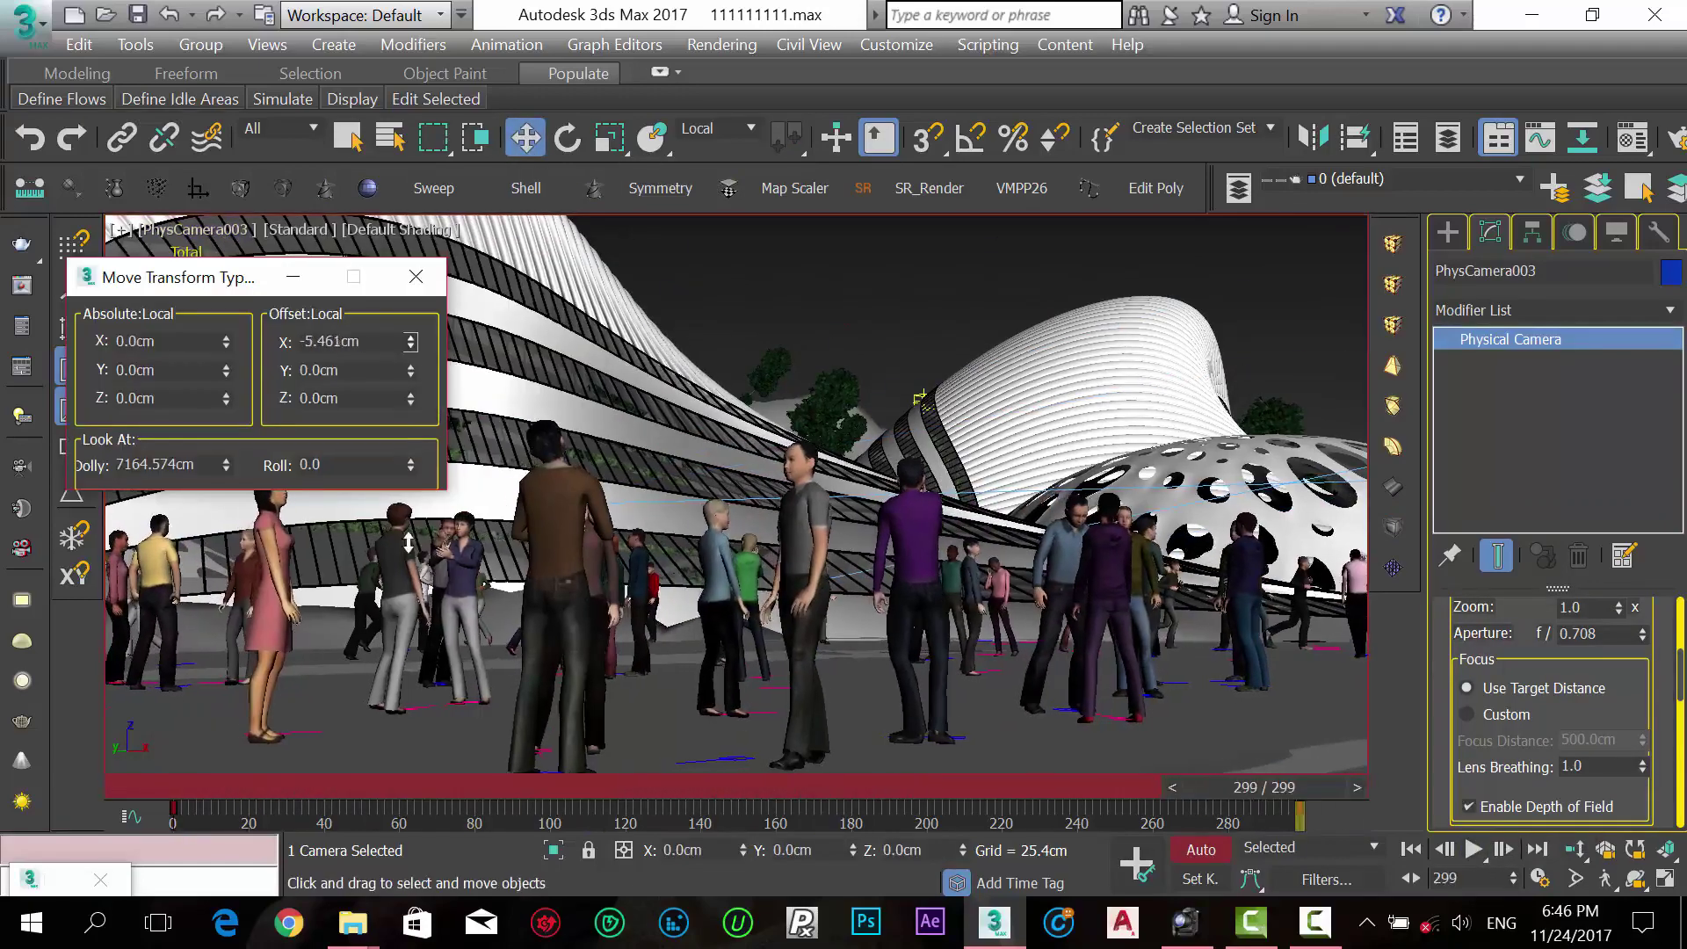
key(F12)
click(1474, 850)
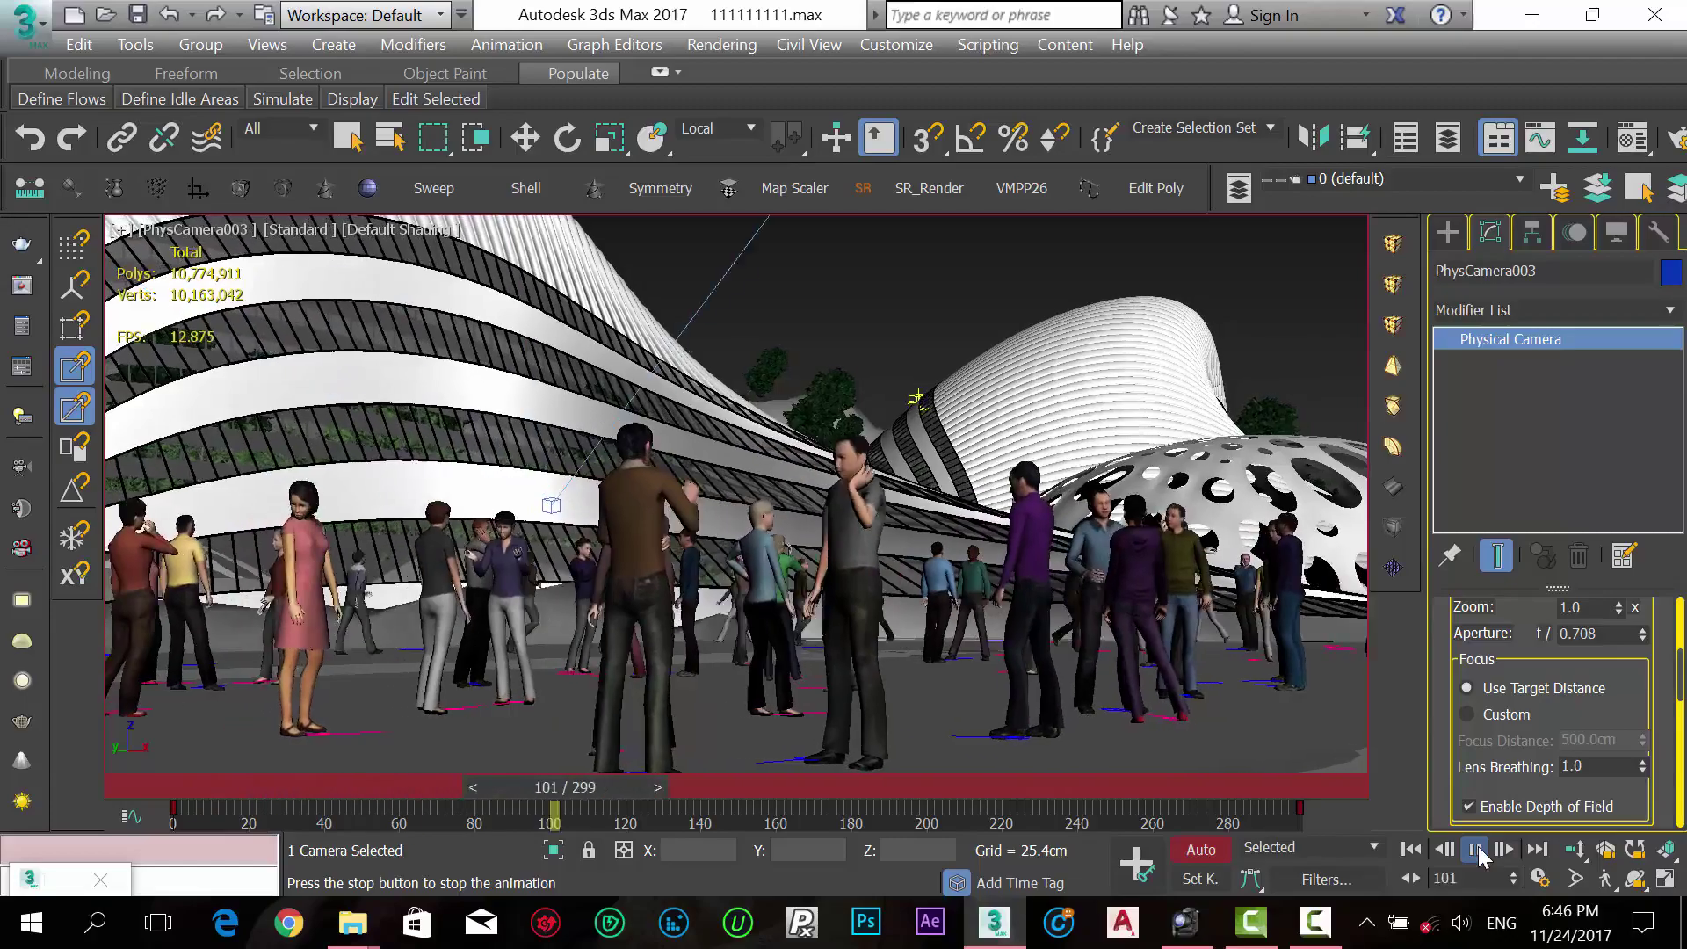
click(1477, 850)
key(w)
click(844, 329)
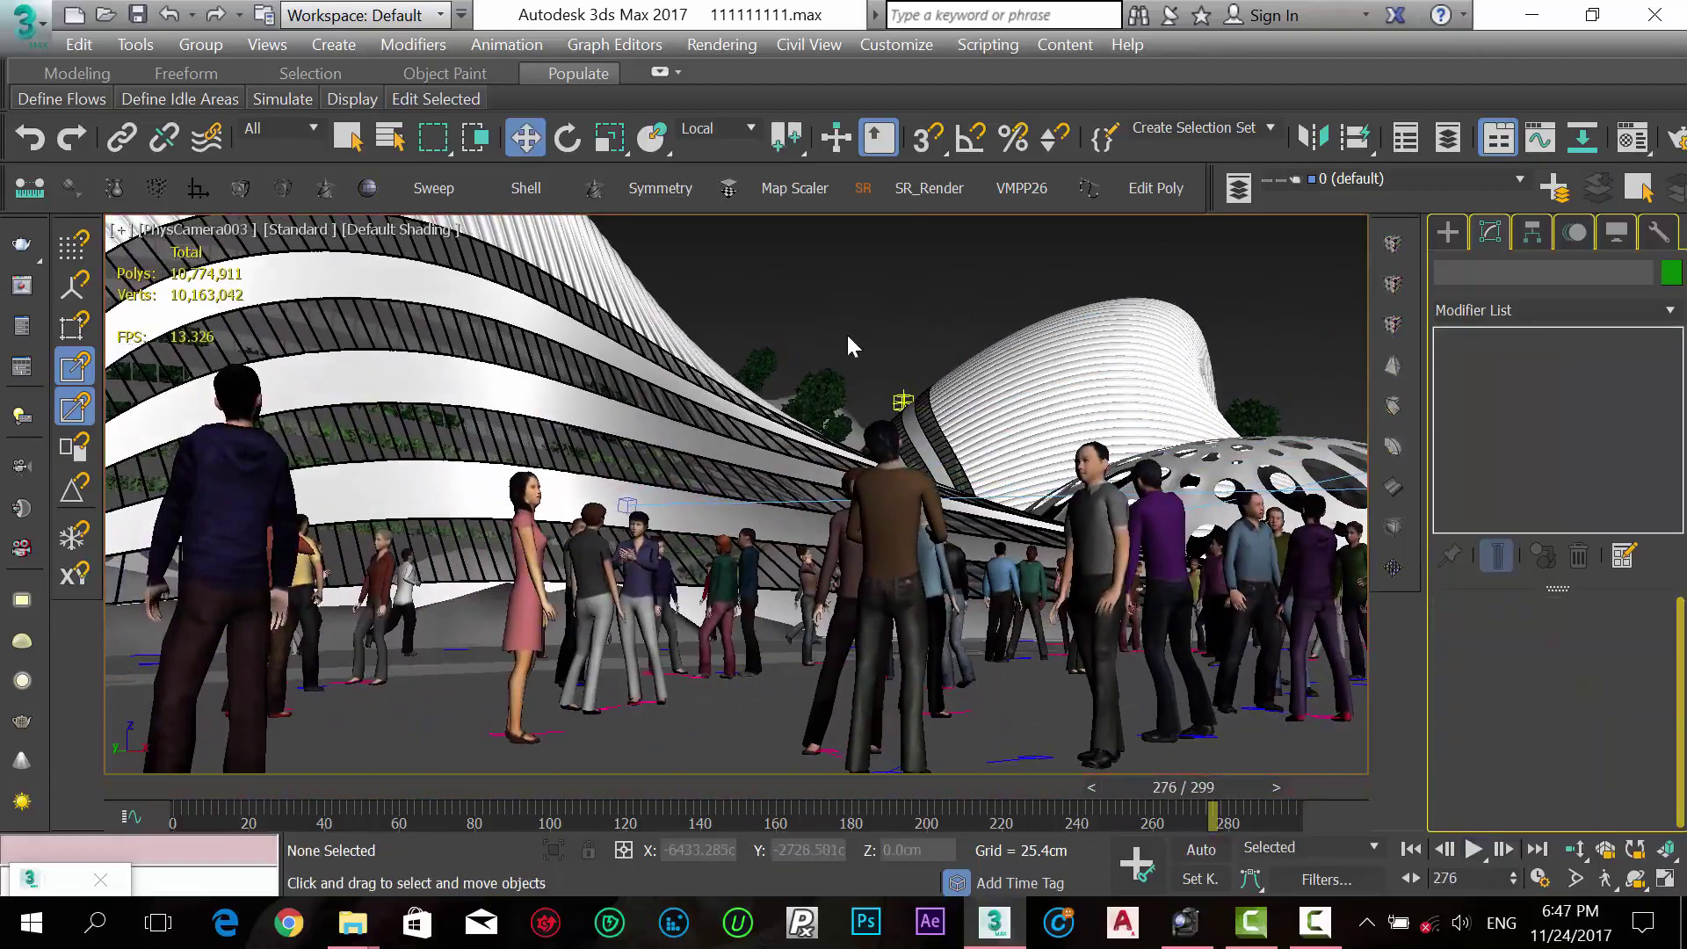
key(p)
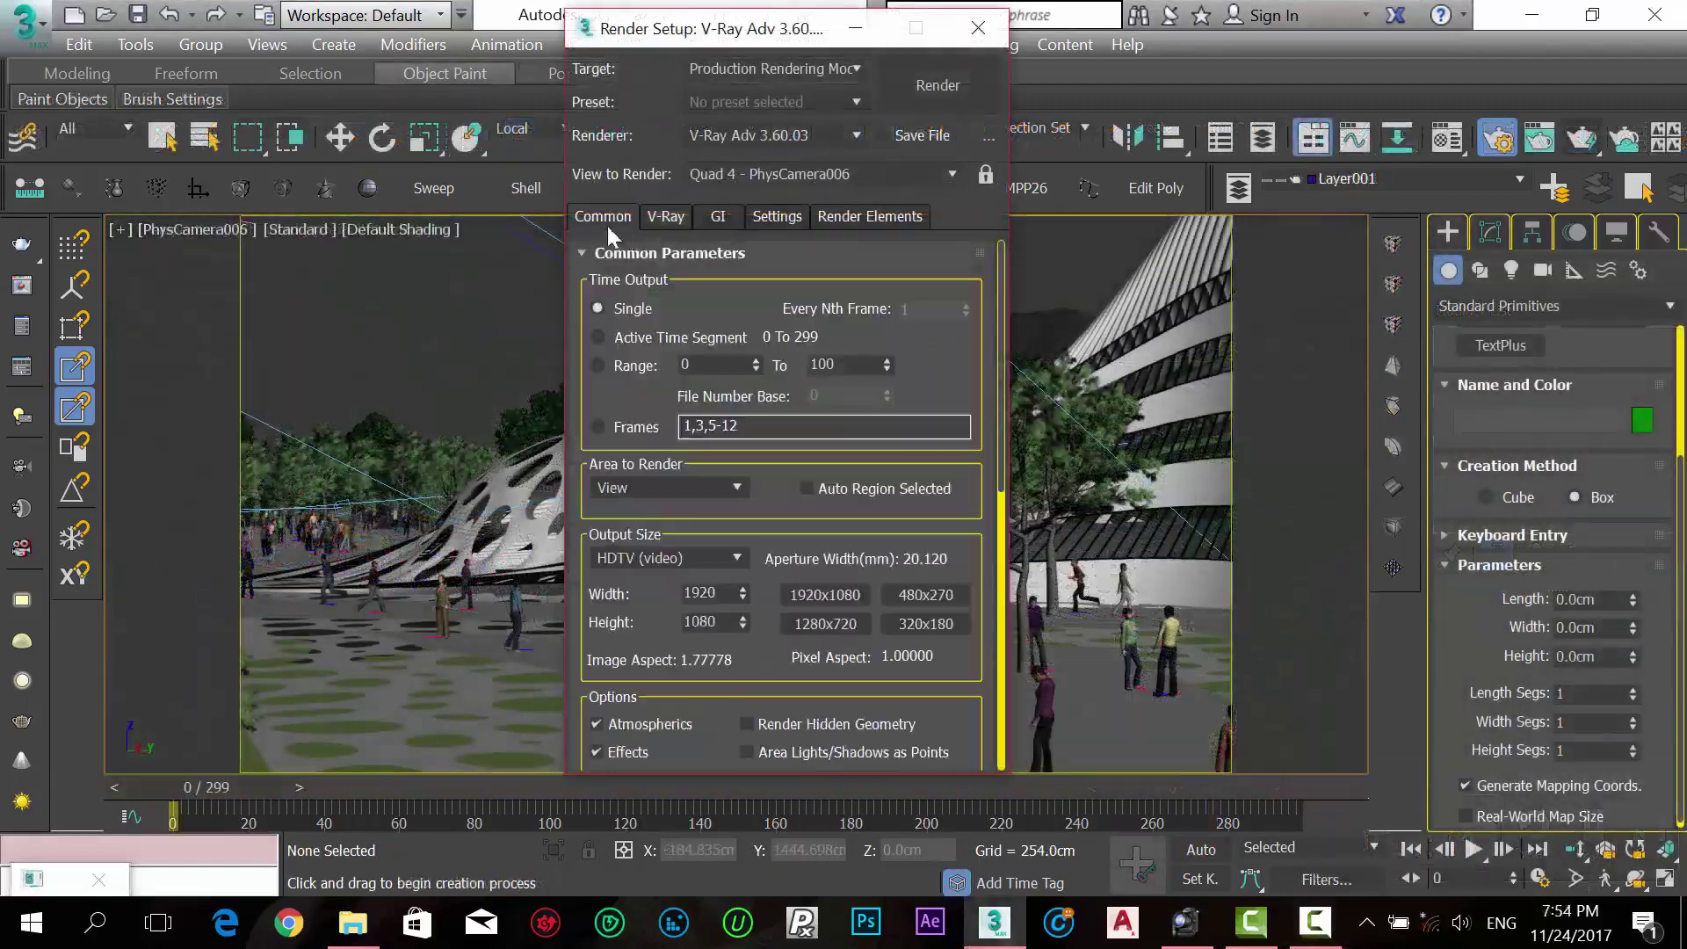
Render a test image and select VRayEnvironmentFog in the Environment and Effects window.
click(895, 85)
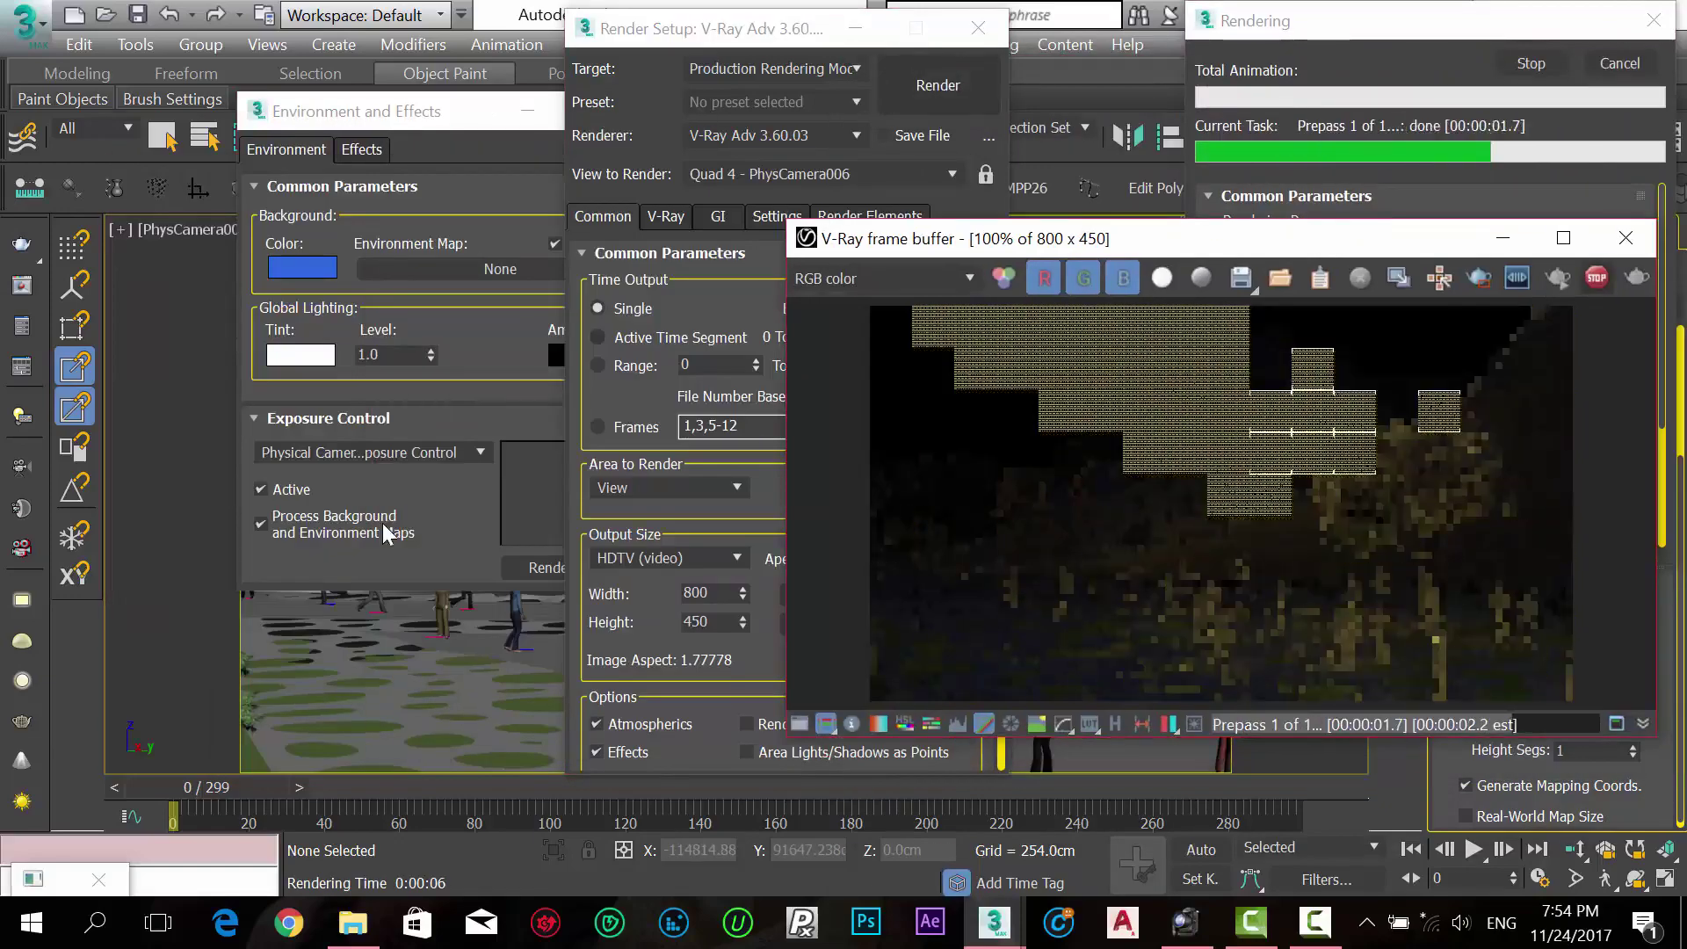
drag(382, 527, 352, 178)
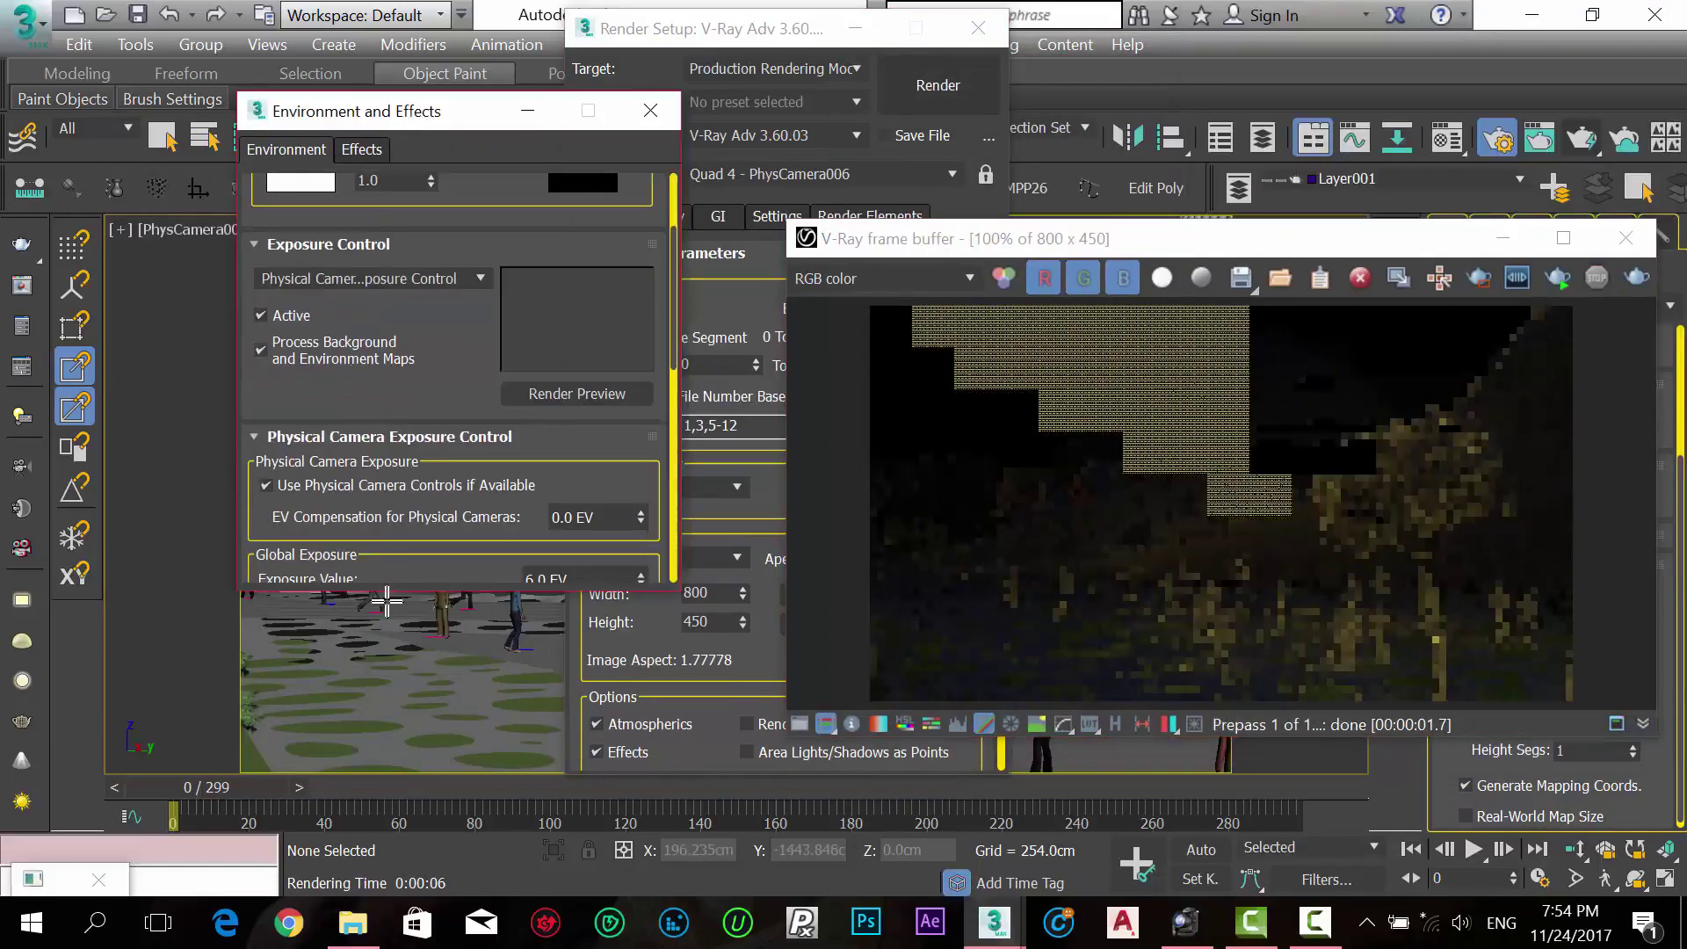
scroll(342, 264, down, 5)
click(324, 402)
drag(411, 588, 411, 831)
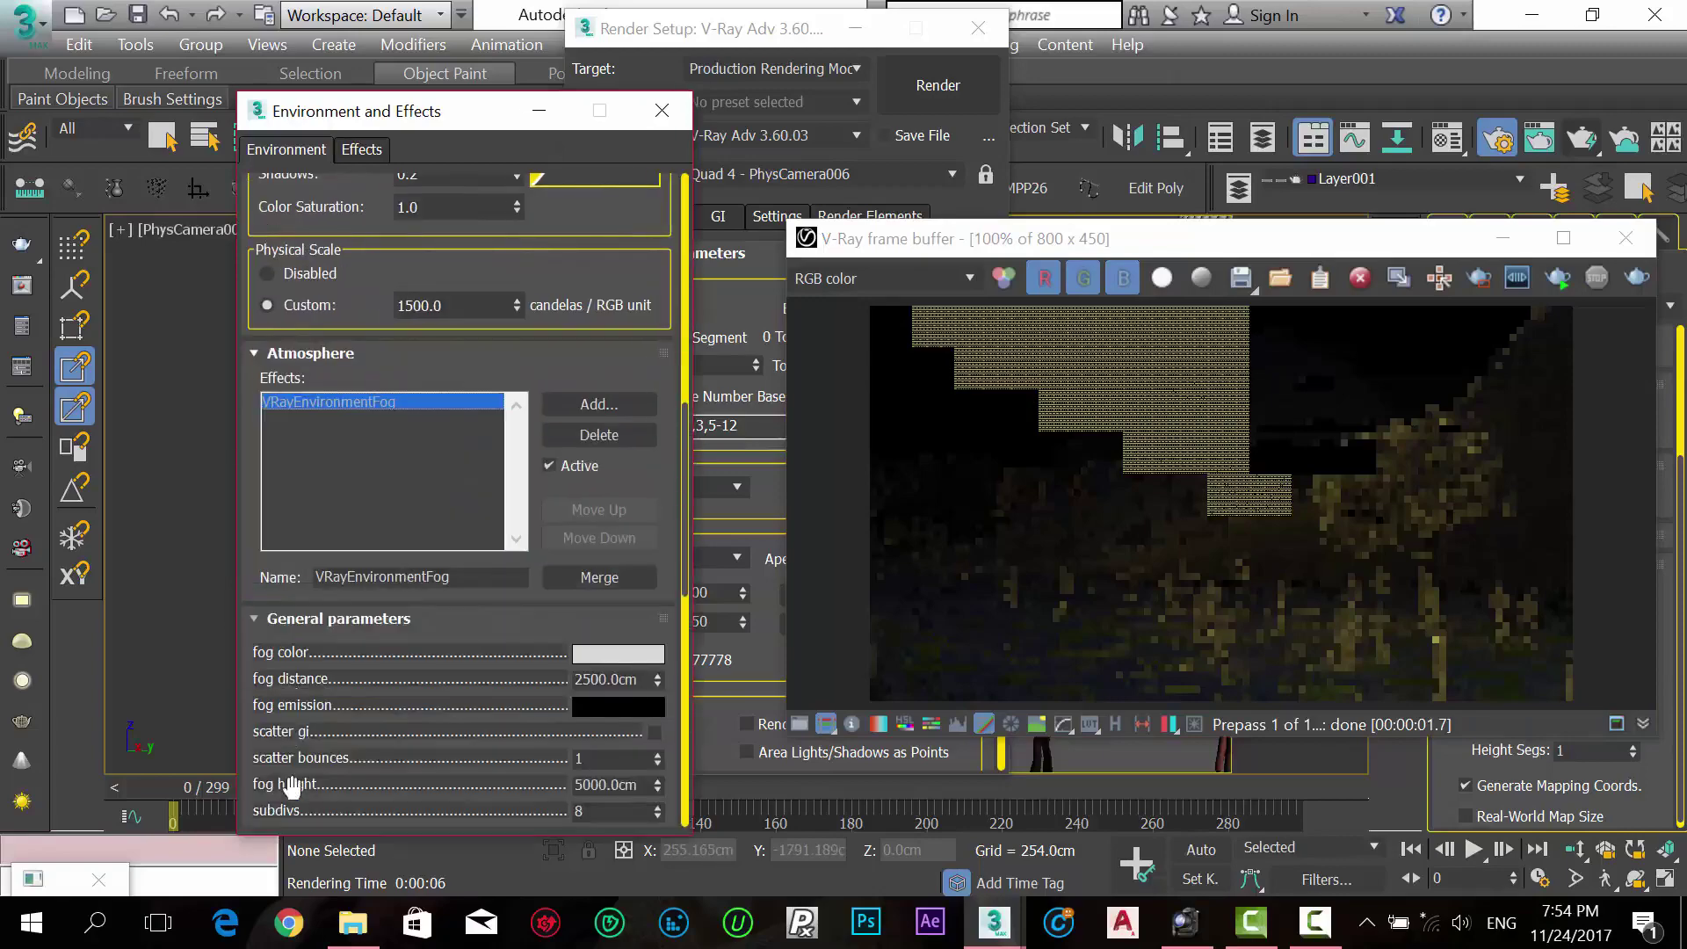
scroll(396, 527, down, 3)
click(1636, 278)
Raise the fog distance to 5000cm, then 15000cm, re-rendering after each change.
click(1596, 278)
double_click(606, 522)
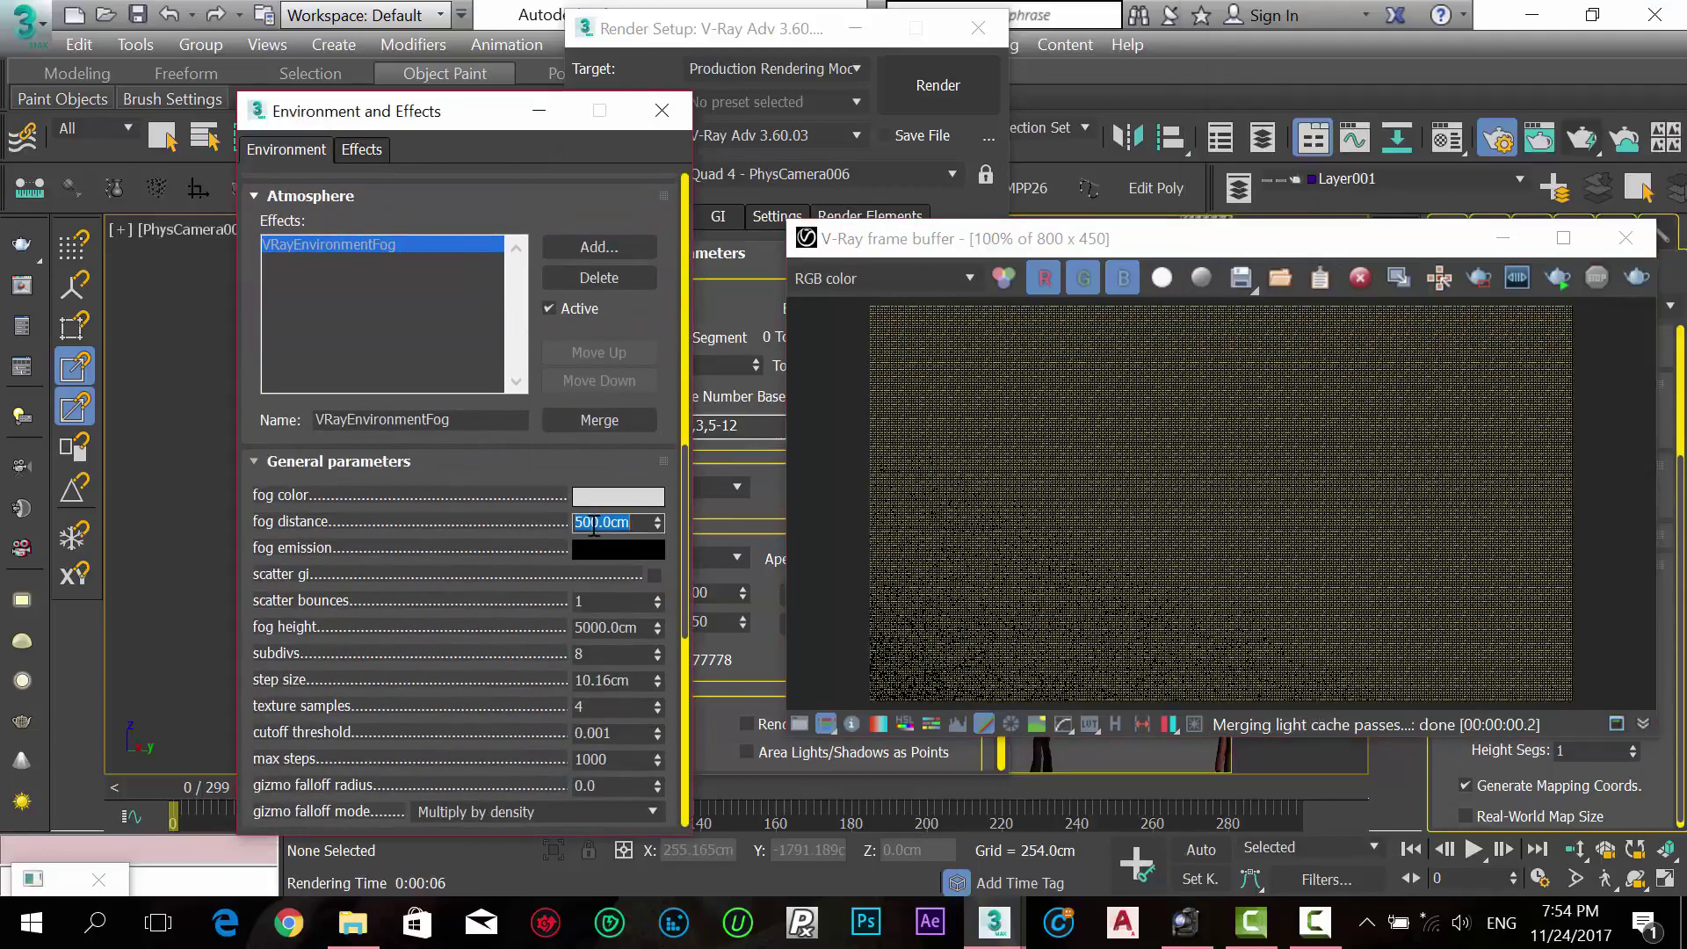
text(5000)
key(Return)
key(shift+q)
text(1)
key(Return)
key(shift+q)
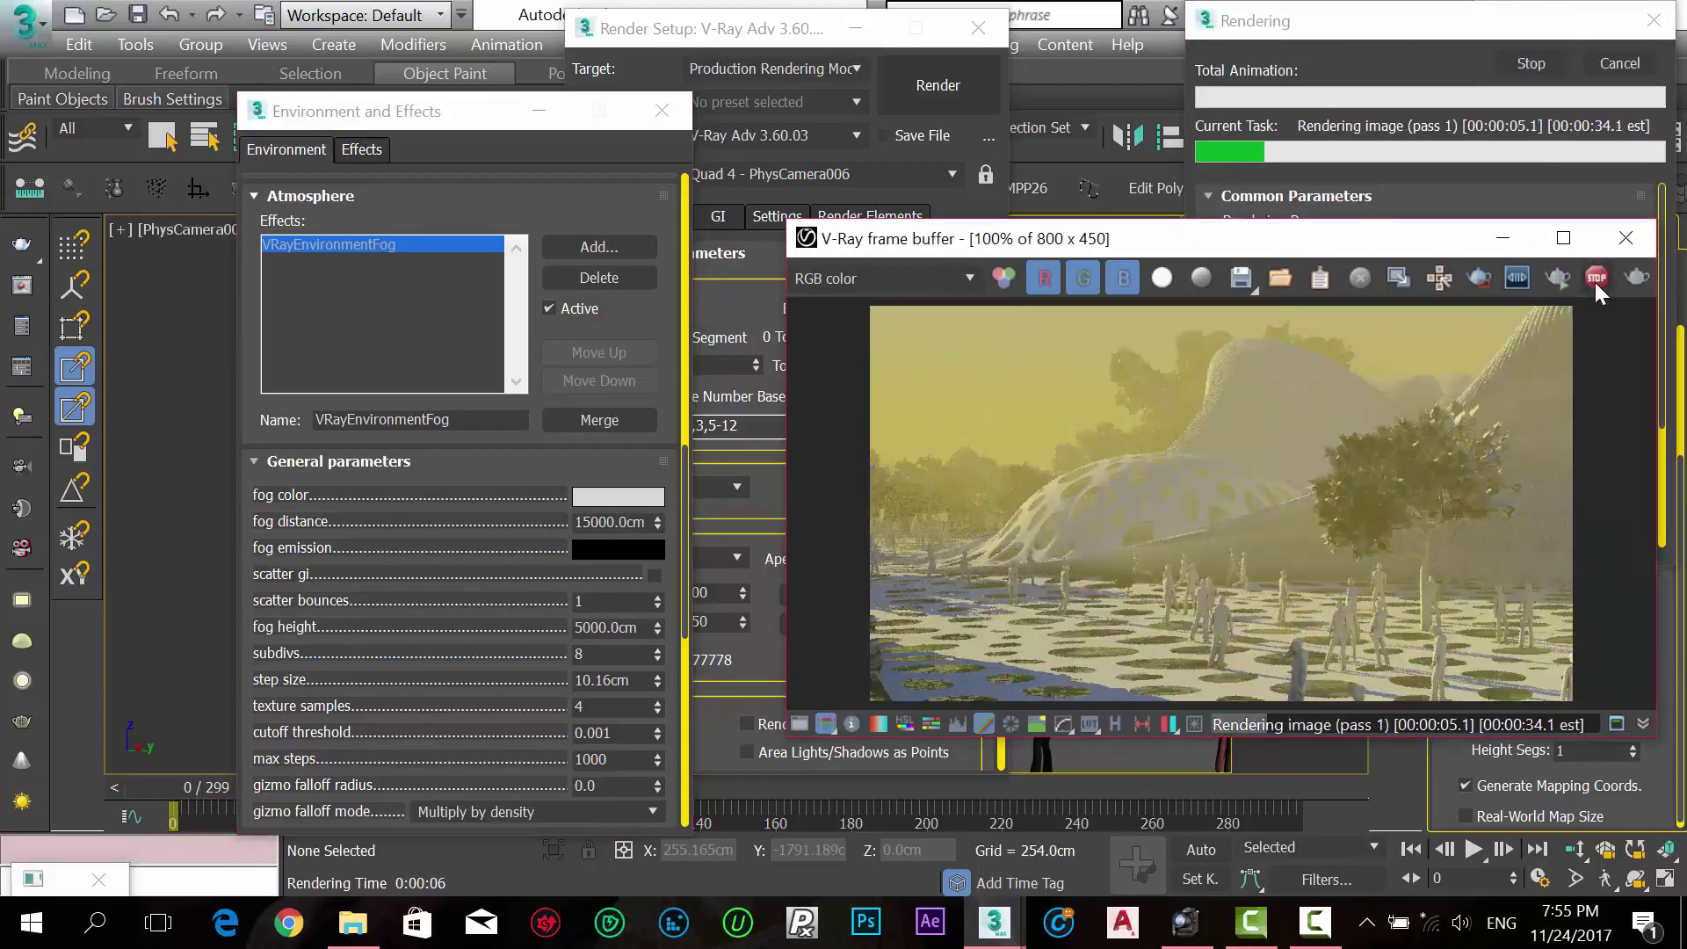
click(1595, 279)
Re-render the camera view with the longer fog distance and stop it early.
scroll(549, 562, down, 2)
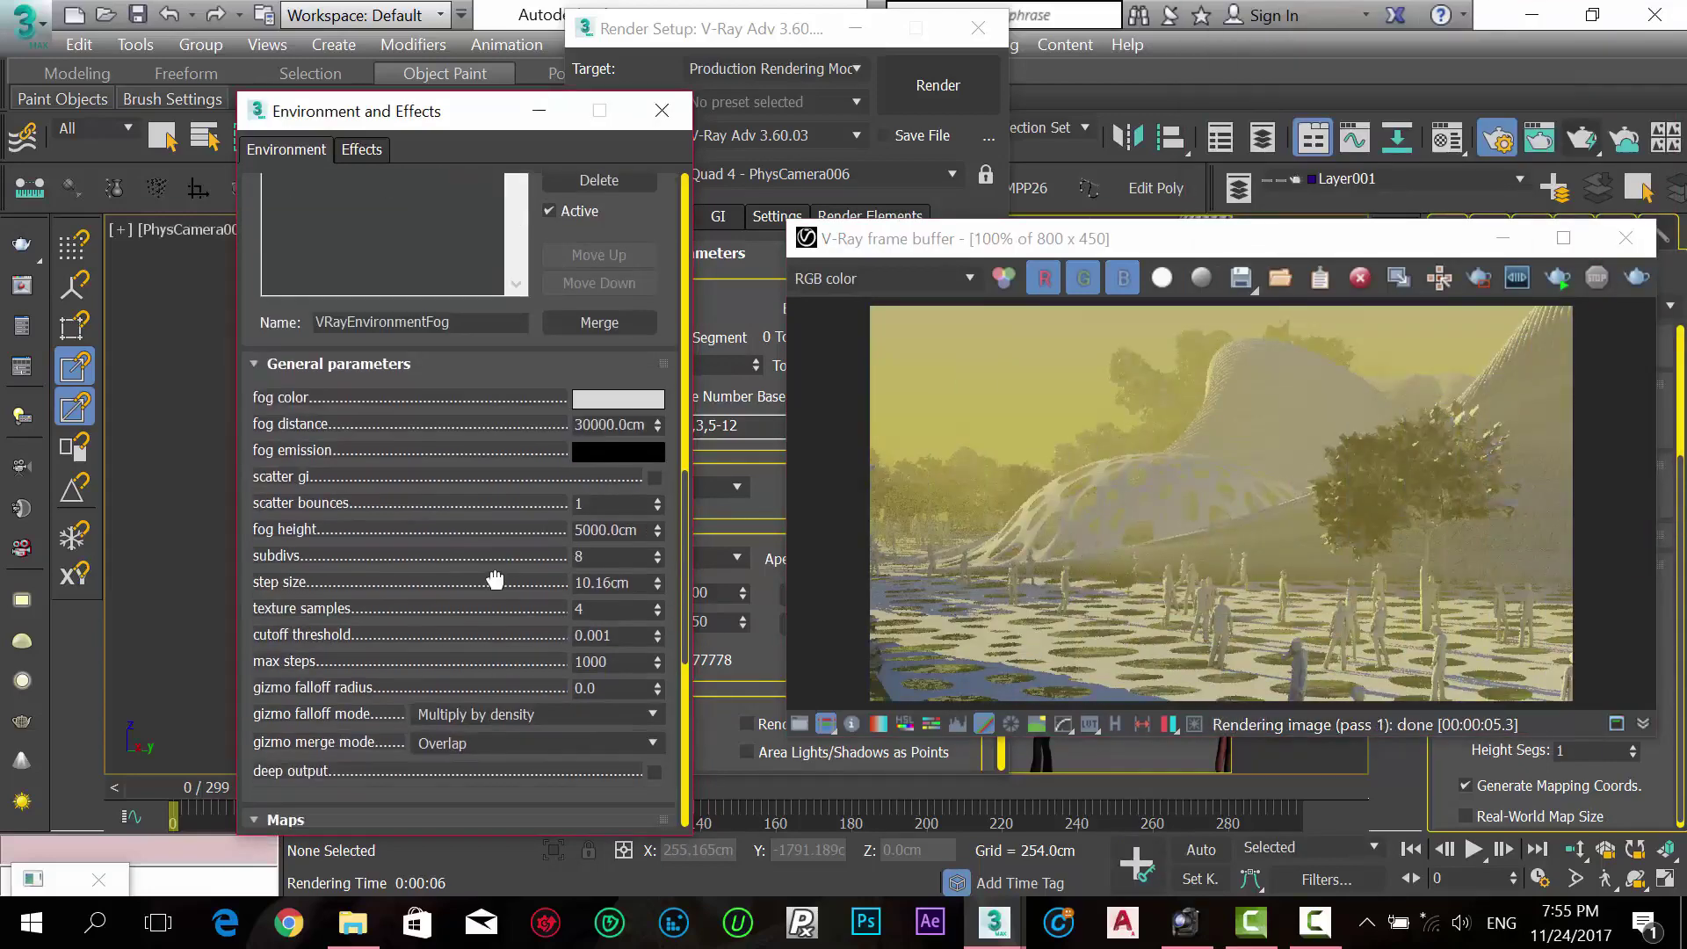
scroll(527, 562, down, 2)
scroll(528, 563, down, 5)
scroll(600, 591, up, 8)
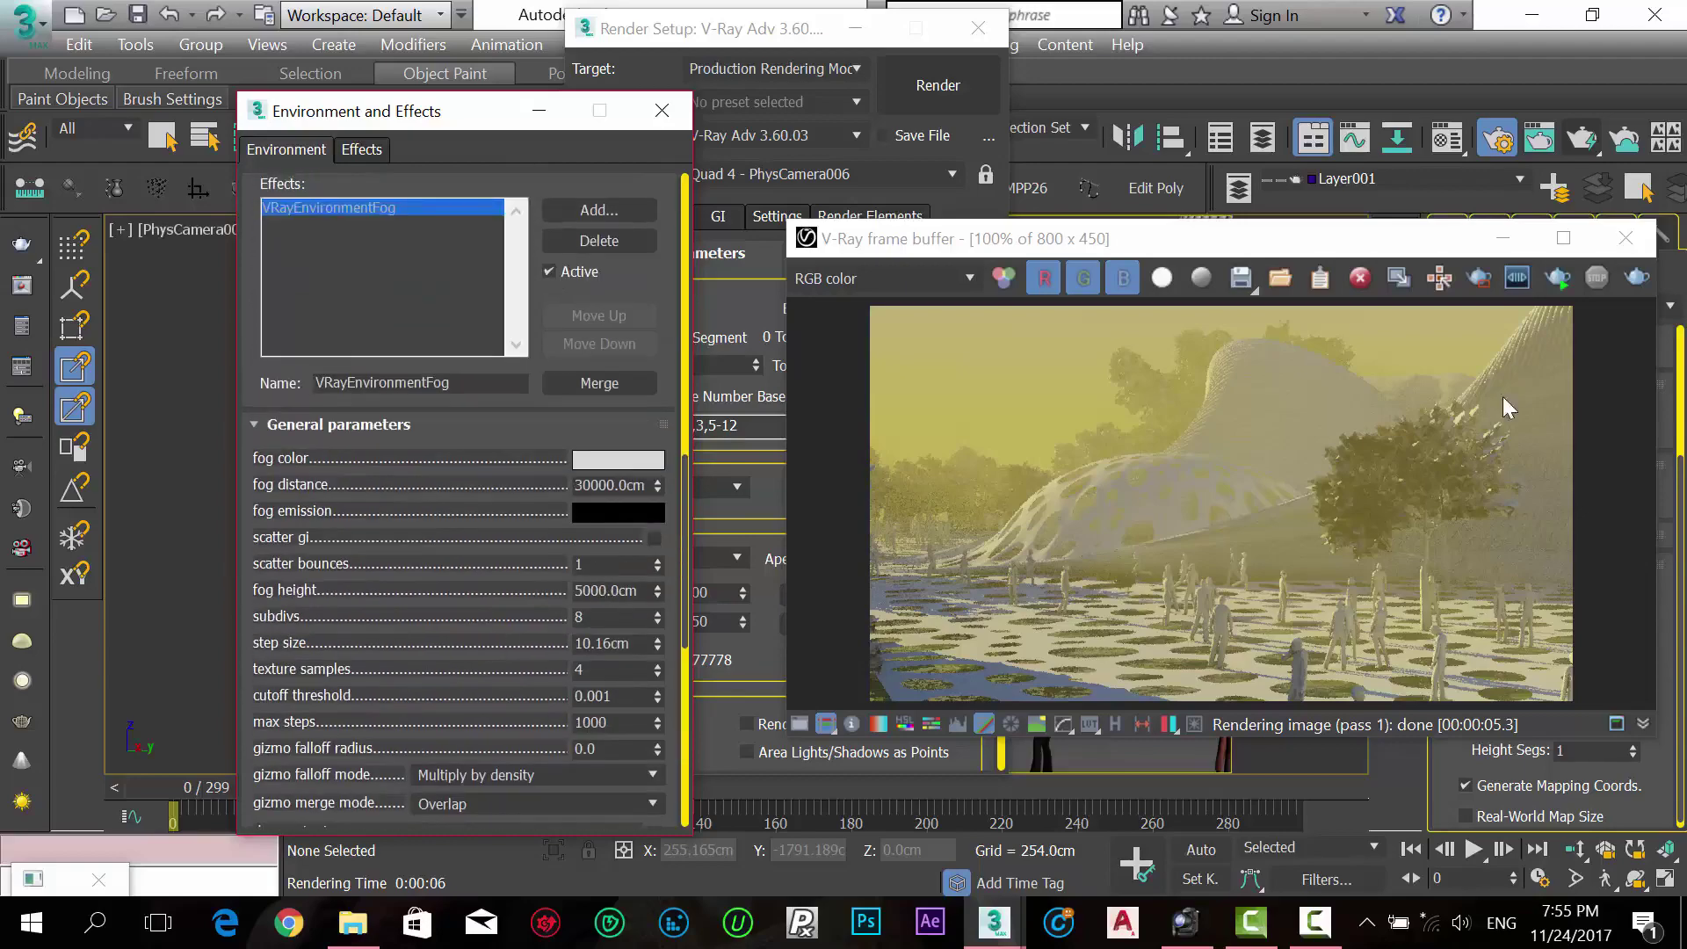
key(shift+q)
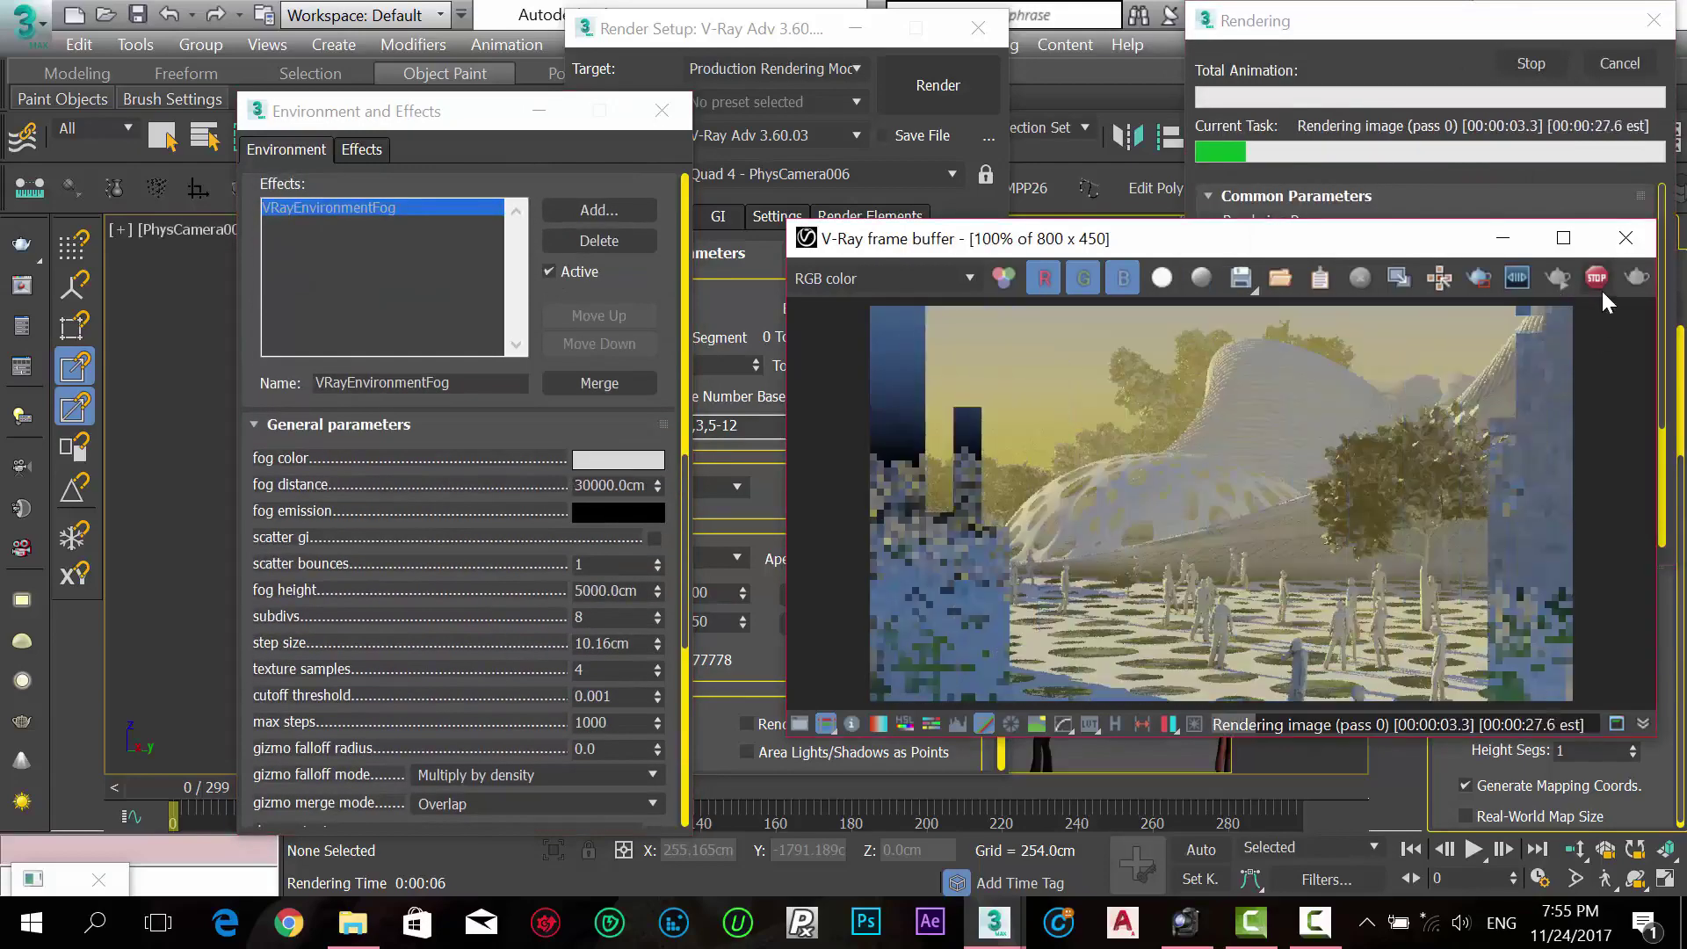
drag(1299, 248, 1269, 245)
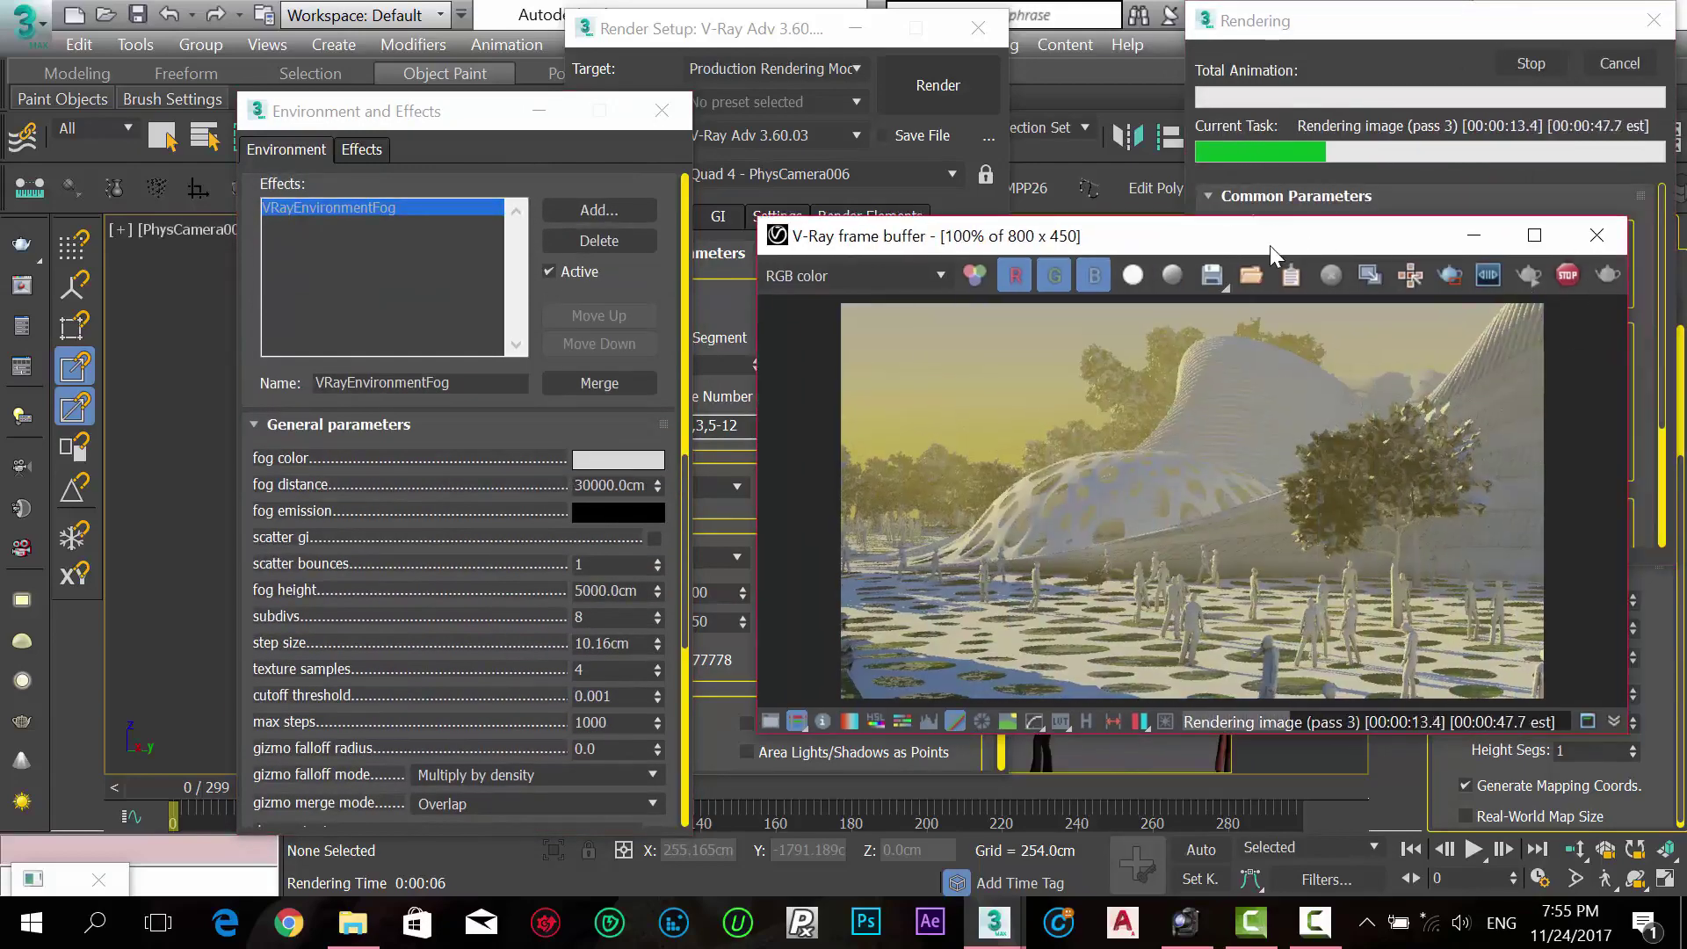
click(1566, 276)
Set the fog step size to 1.0cm and restart the render.
scroll(492, 545, up, 2)
click(599, 357)
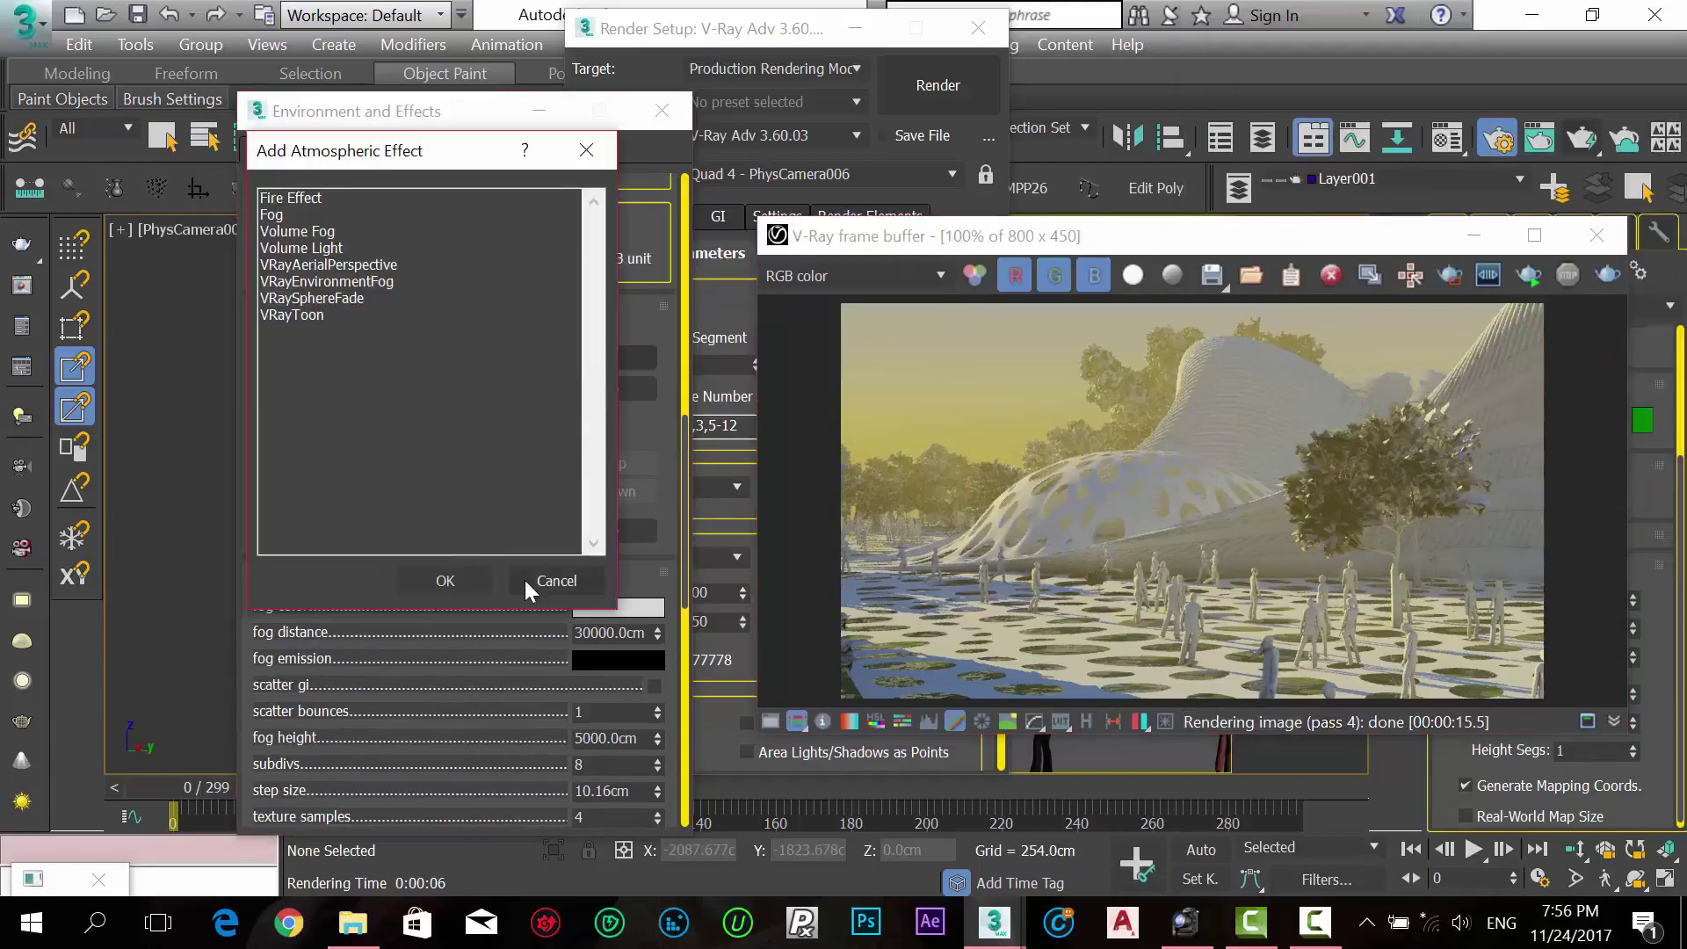
click(524, 580)
scroll(597, 519, down, 3)
text(1)
key(Return)
key(shift+q)
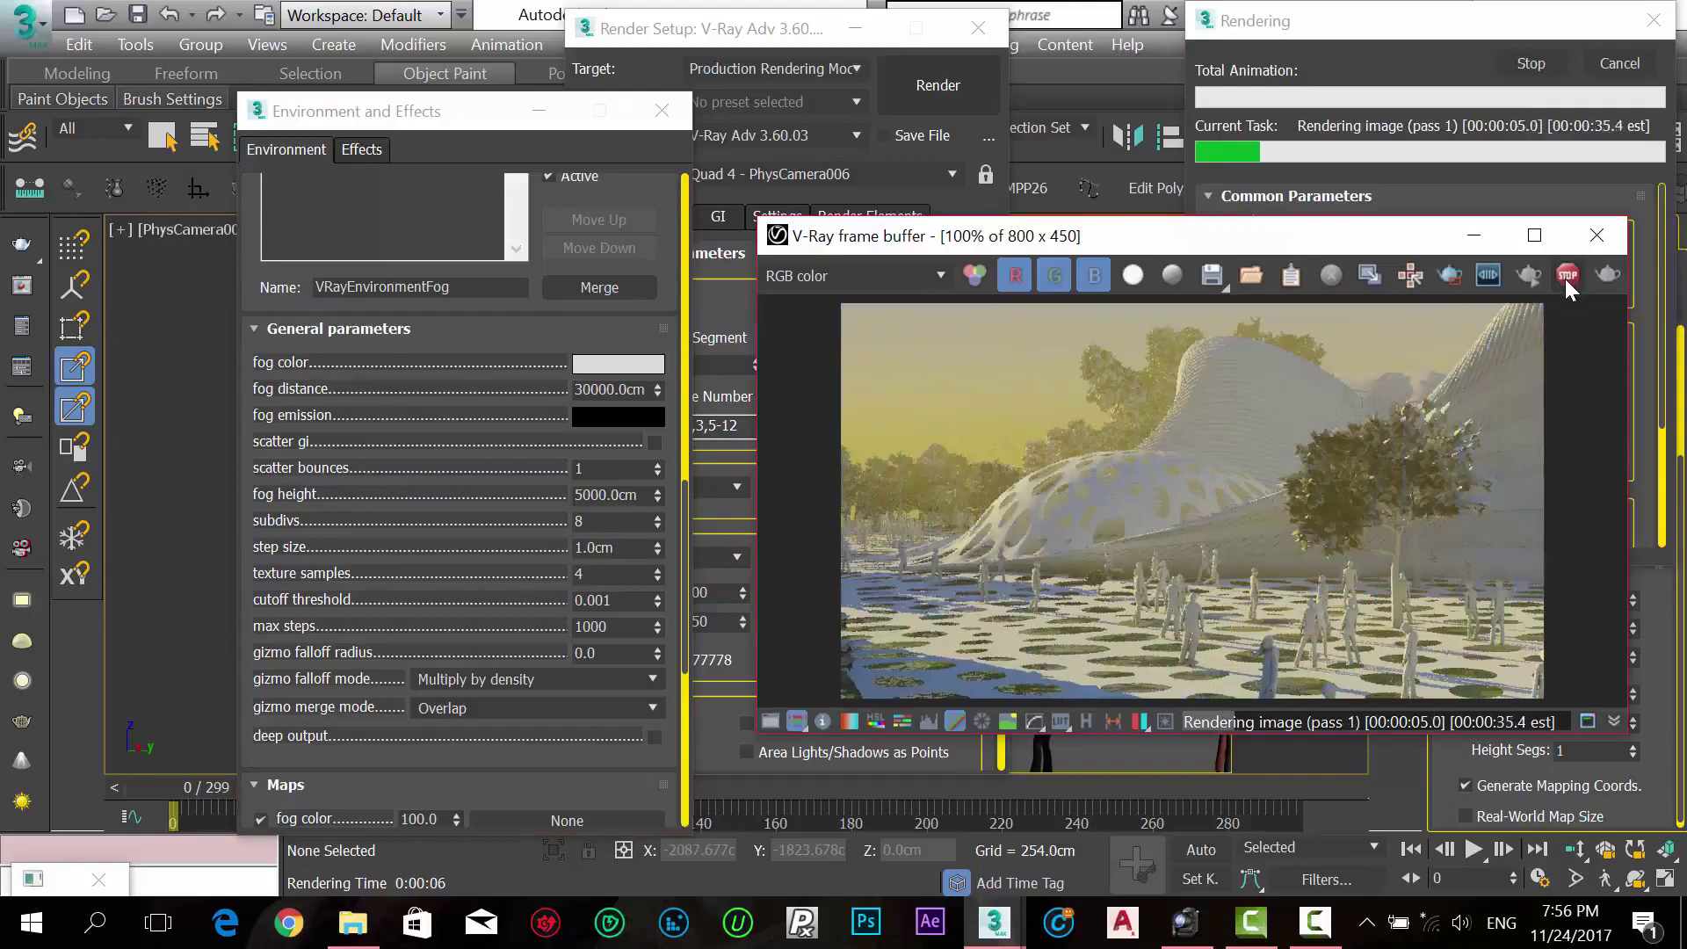
click(1568, 276)
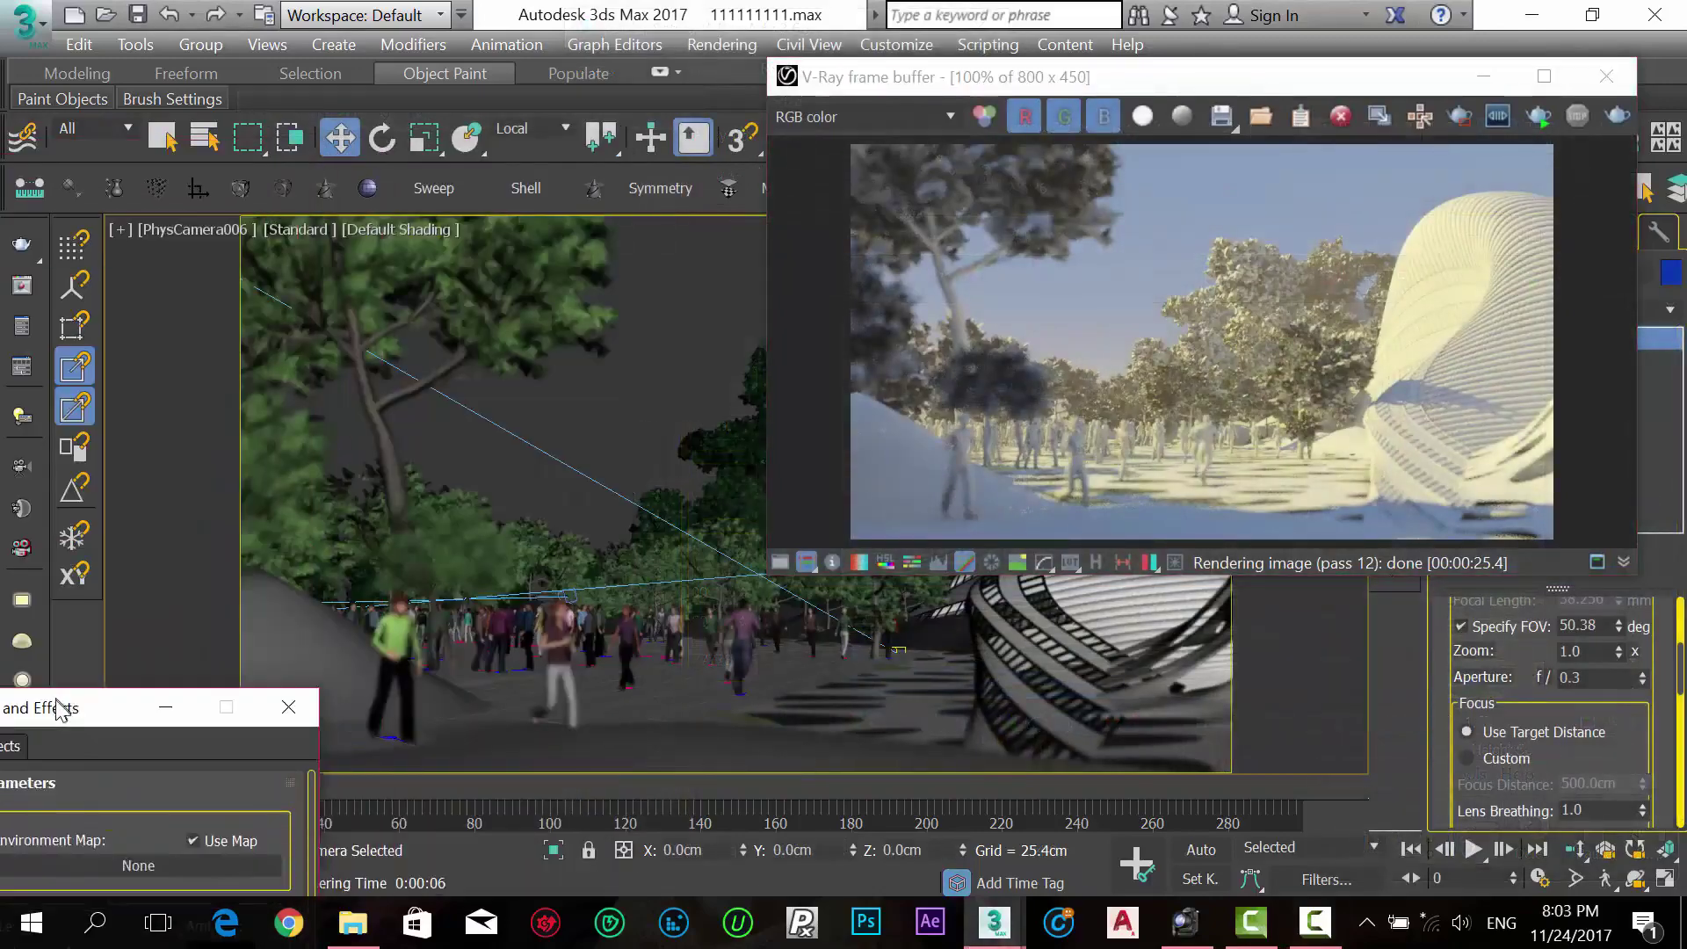
Render the foggy PhysCamera006 view at 800x450 and enlarge the finished V-Ray frame.
drag(58, 708, 137, 673)
drag(1050, 83, 1104, 44)
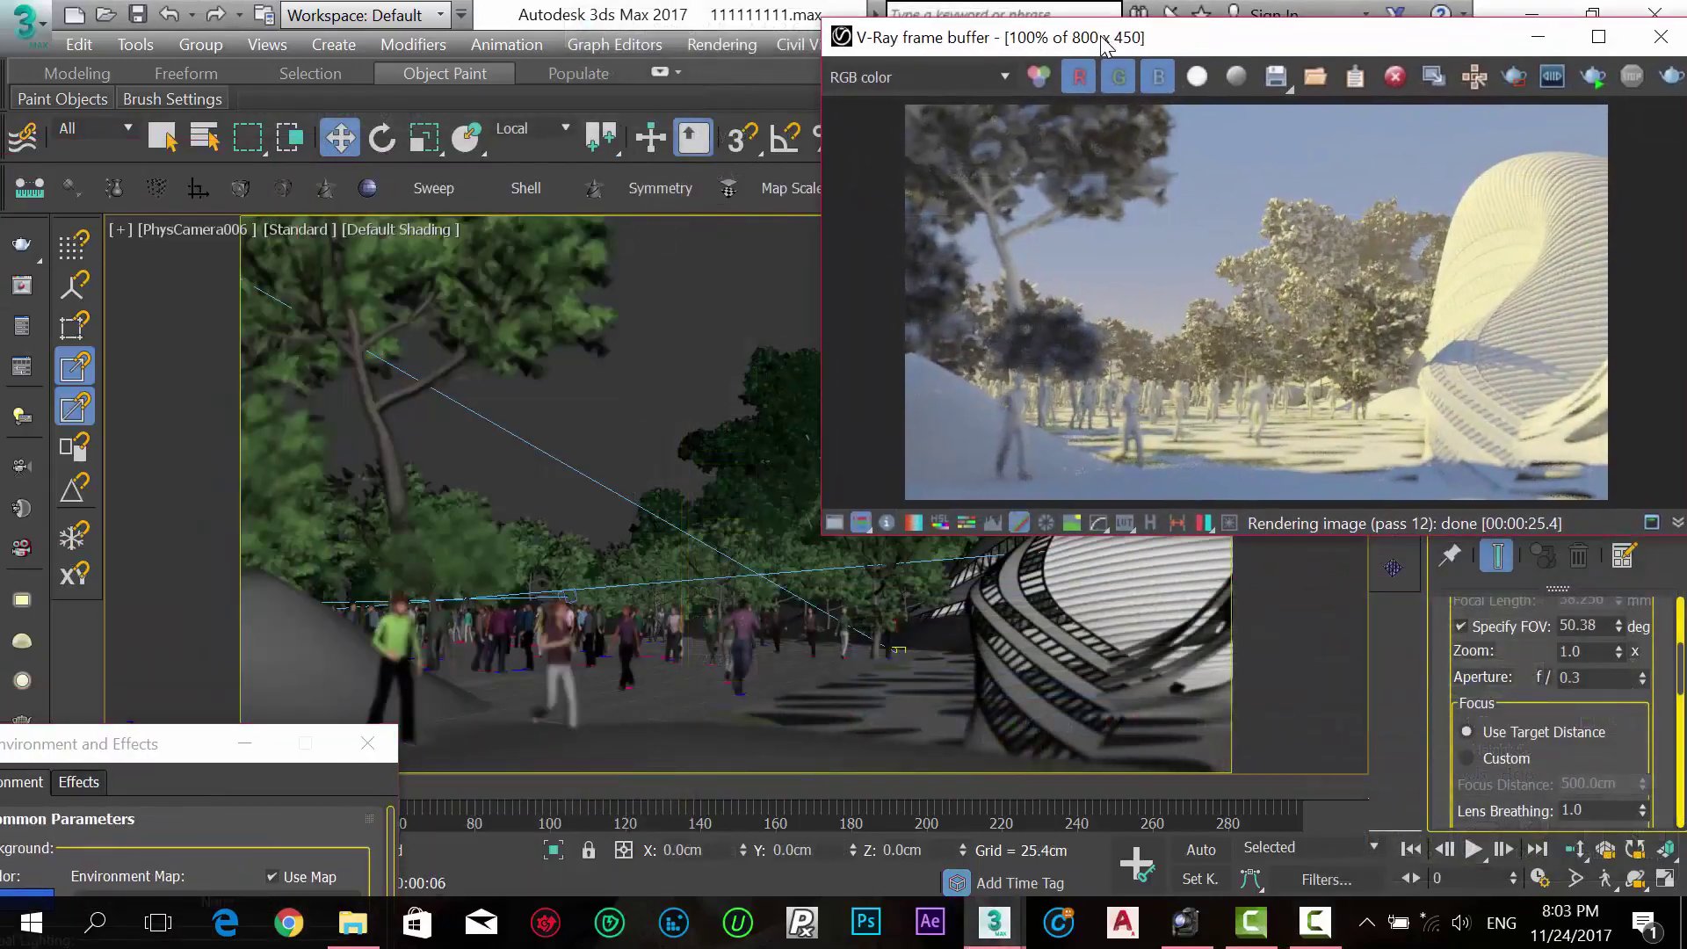
click(31, 322)
click(937, 84)
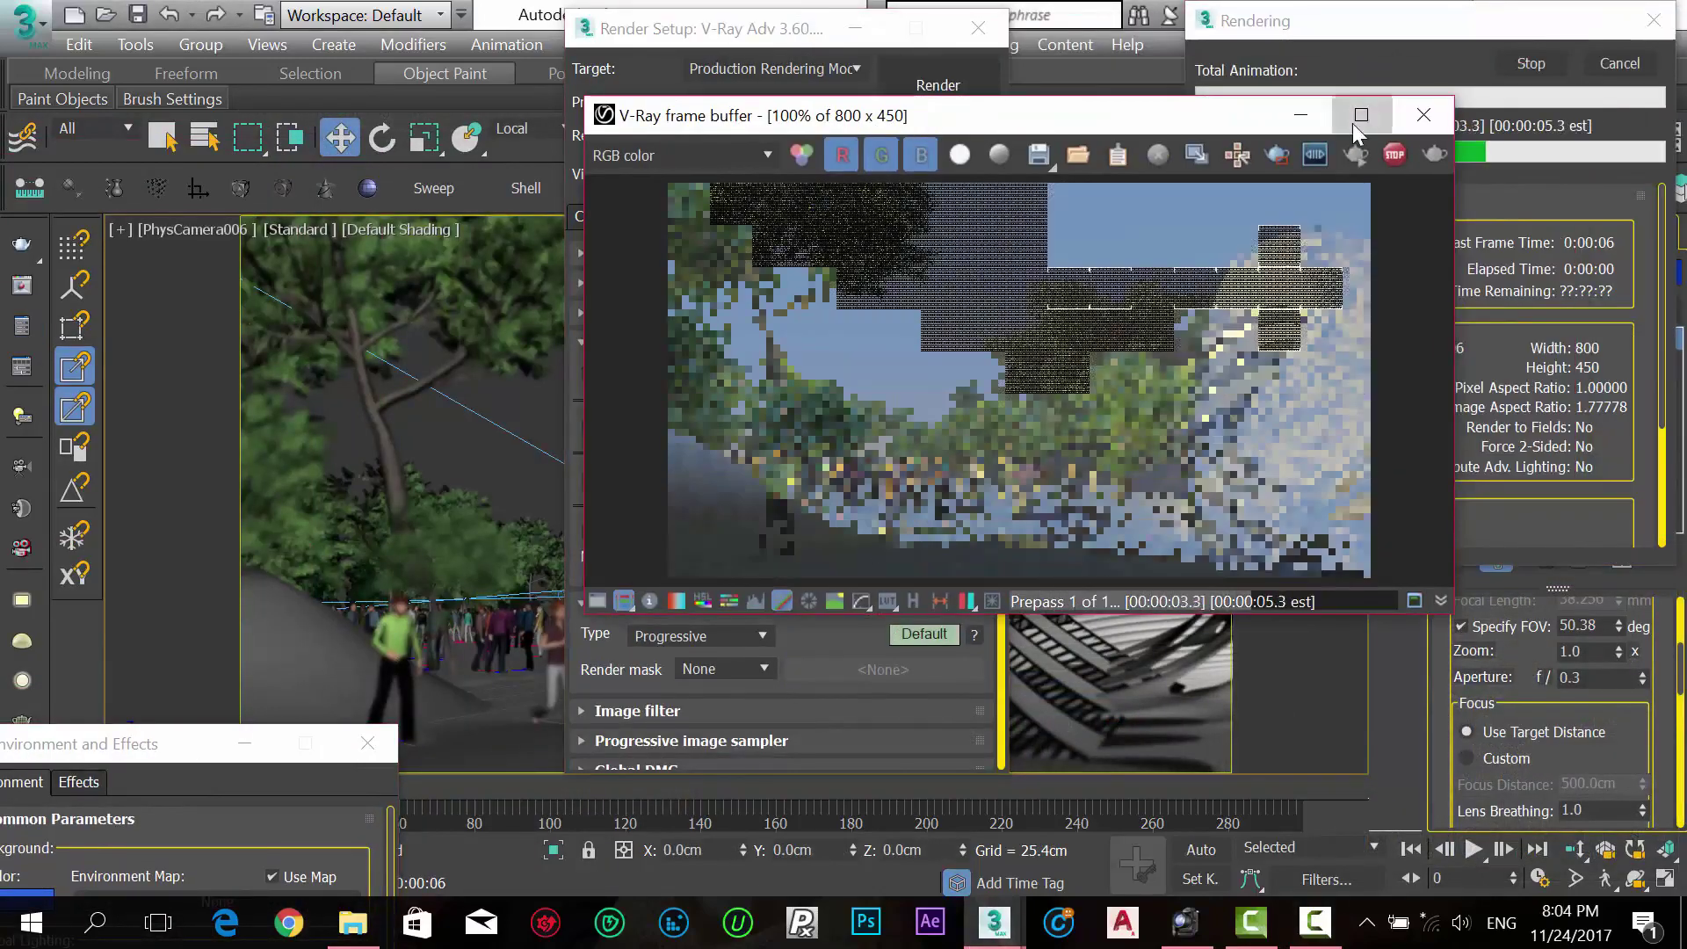
click(1362, 115)
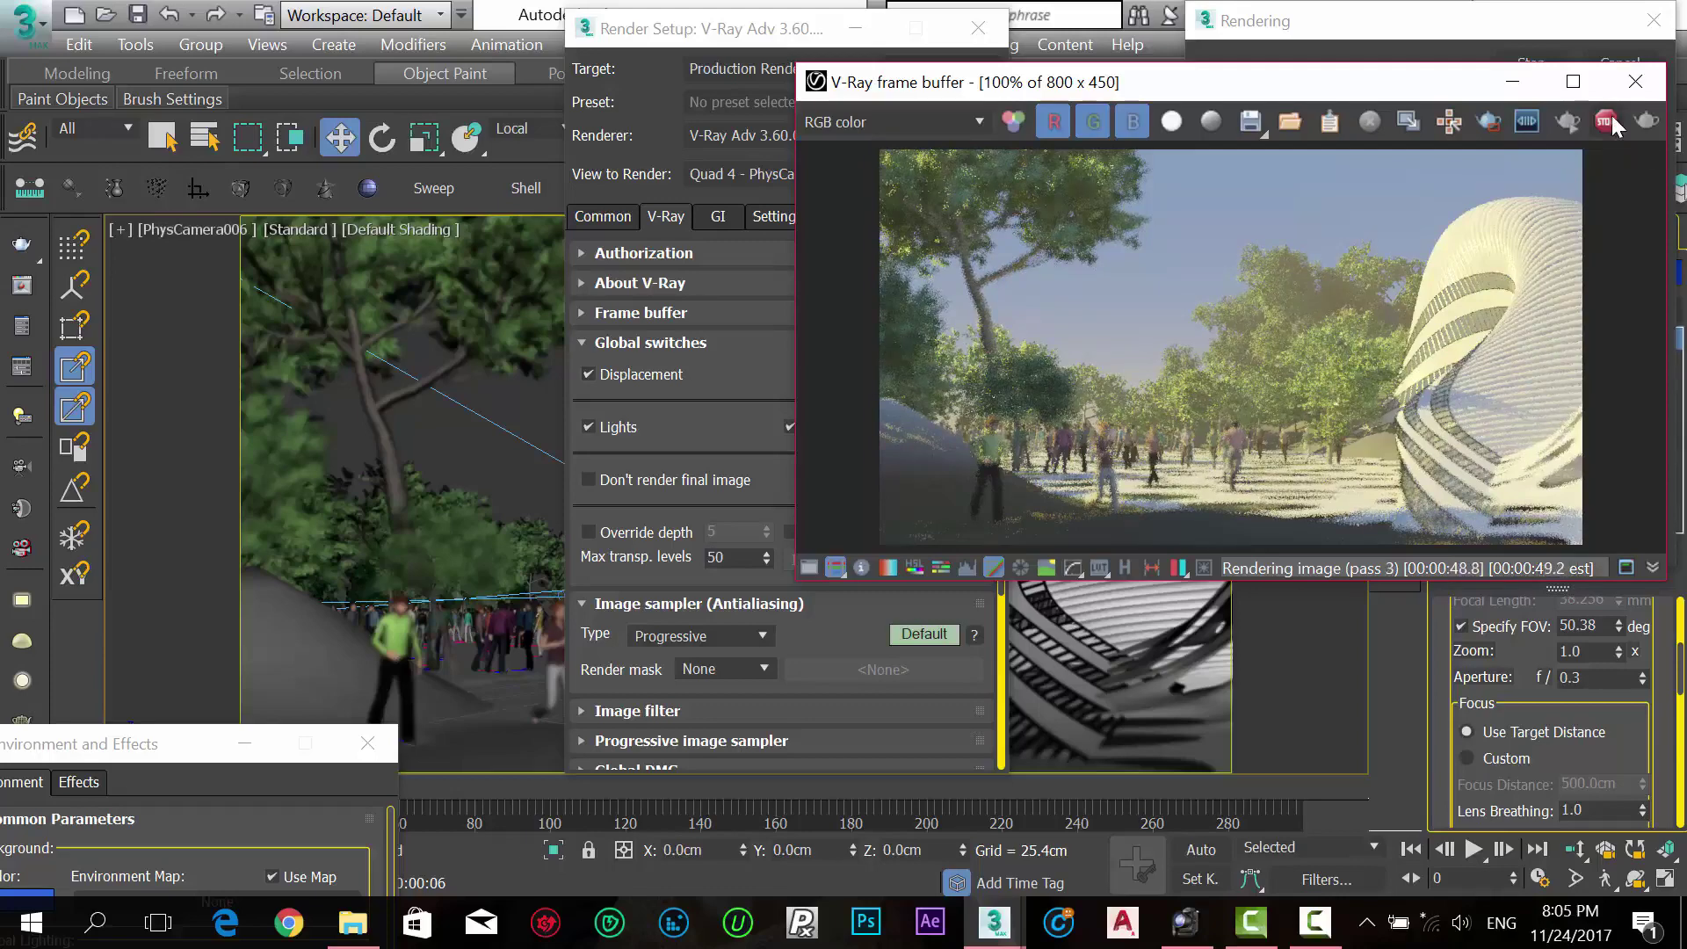
mouse_move(1213, 89)
mouse_down()
mouse_move(671, 559)
mouse_move(257, 722)
mouse_up()
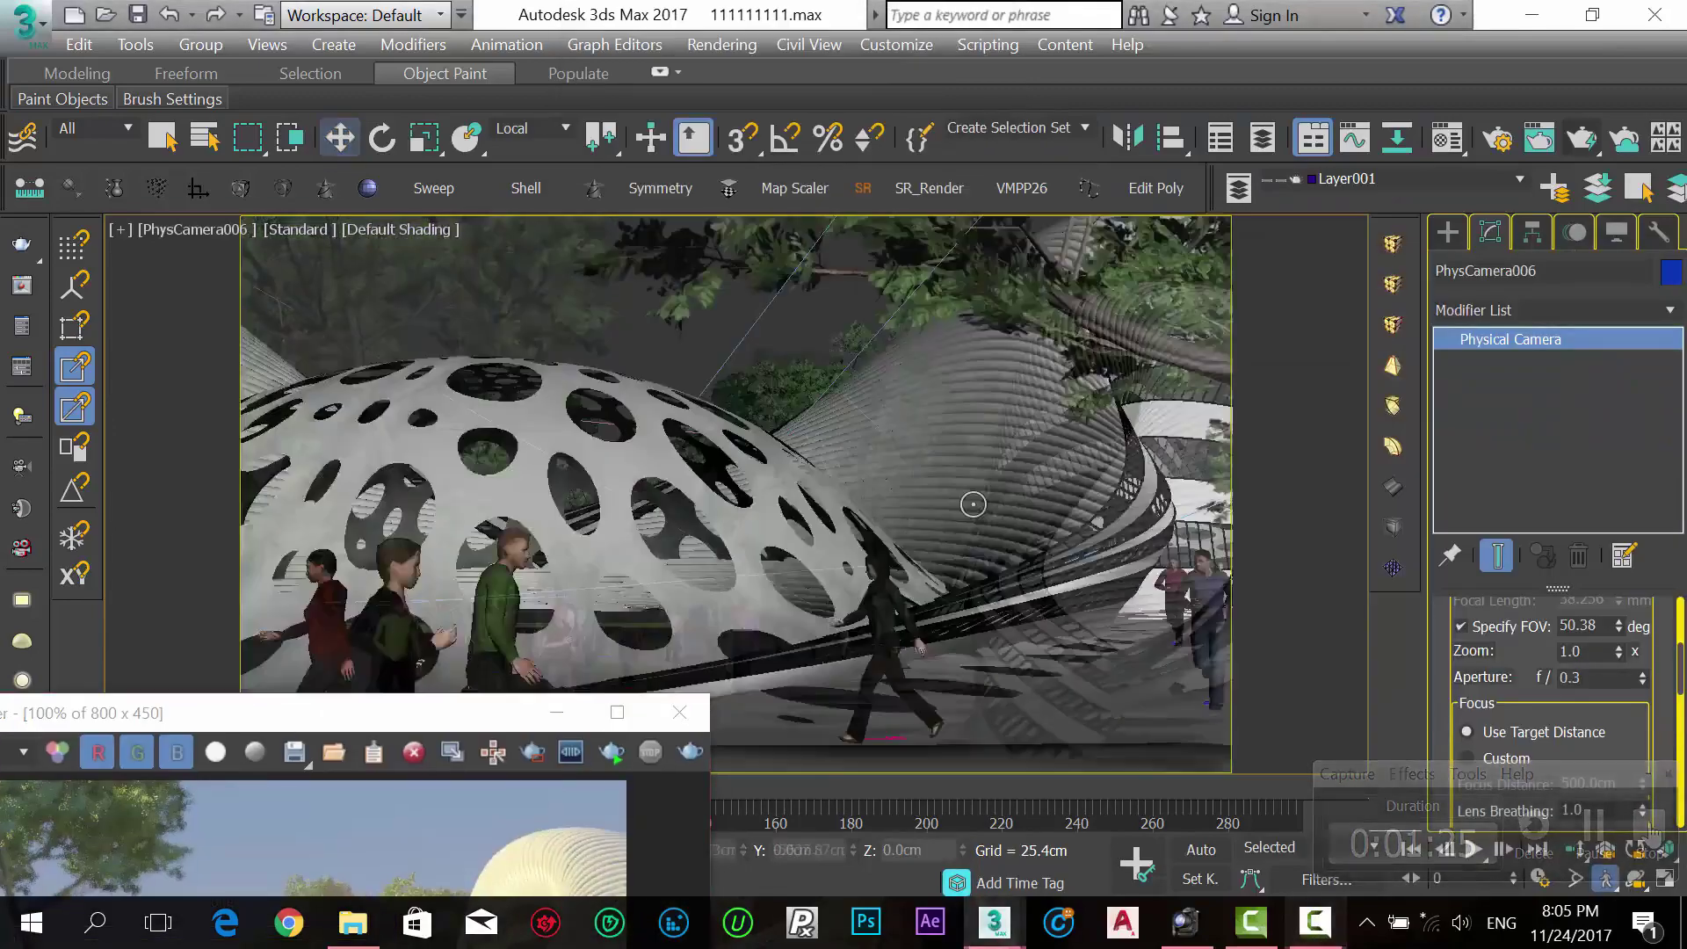
Play the crowd animation, start a render with white balance enabled, then stop it.
middle_drag(967, 528, 1048, 646)
click(1474, 849)
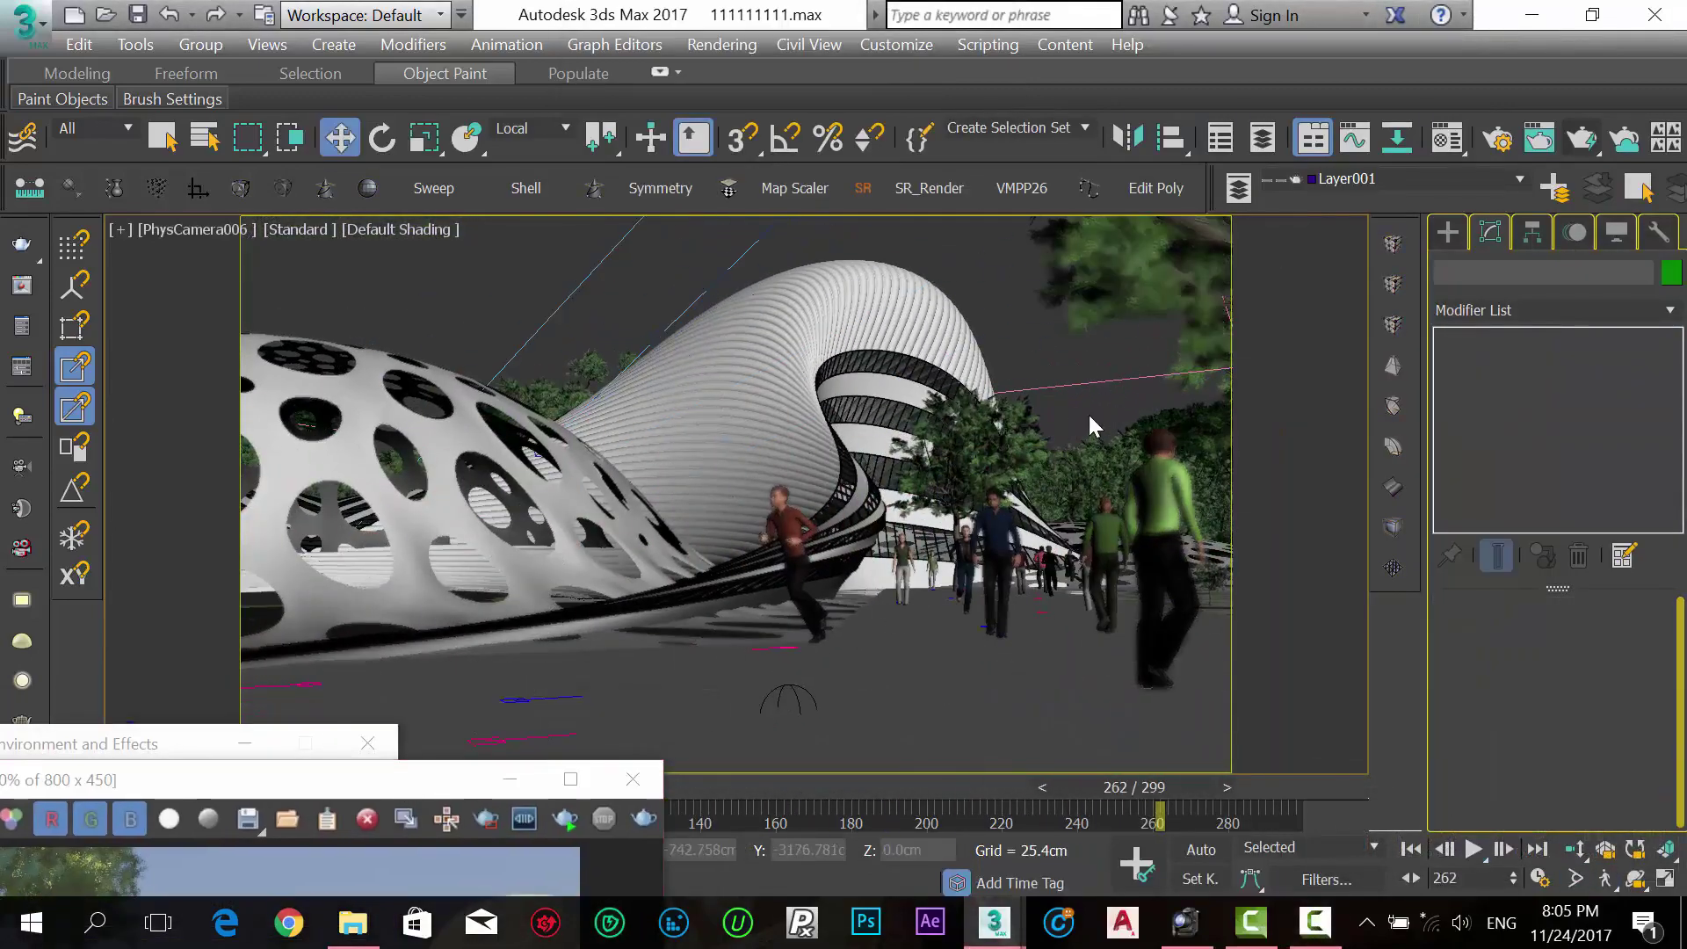
key(shift+q)
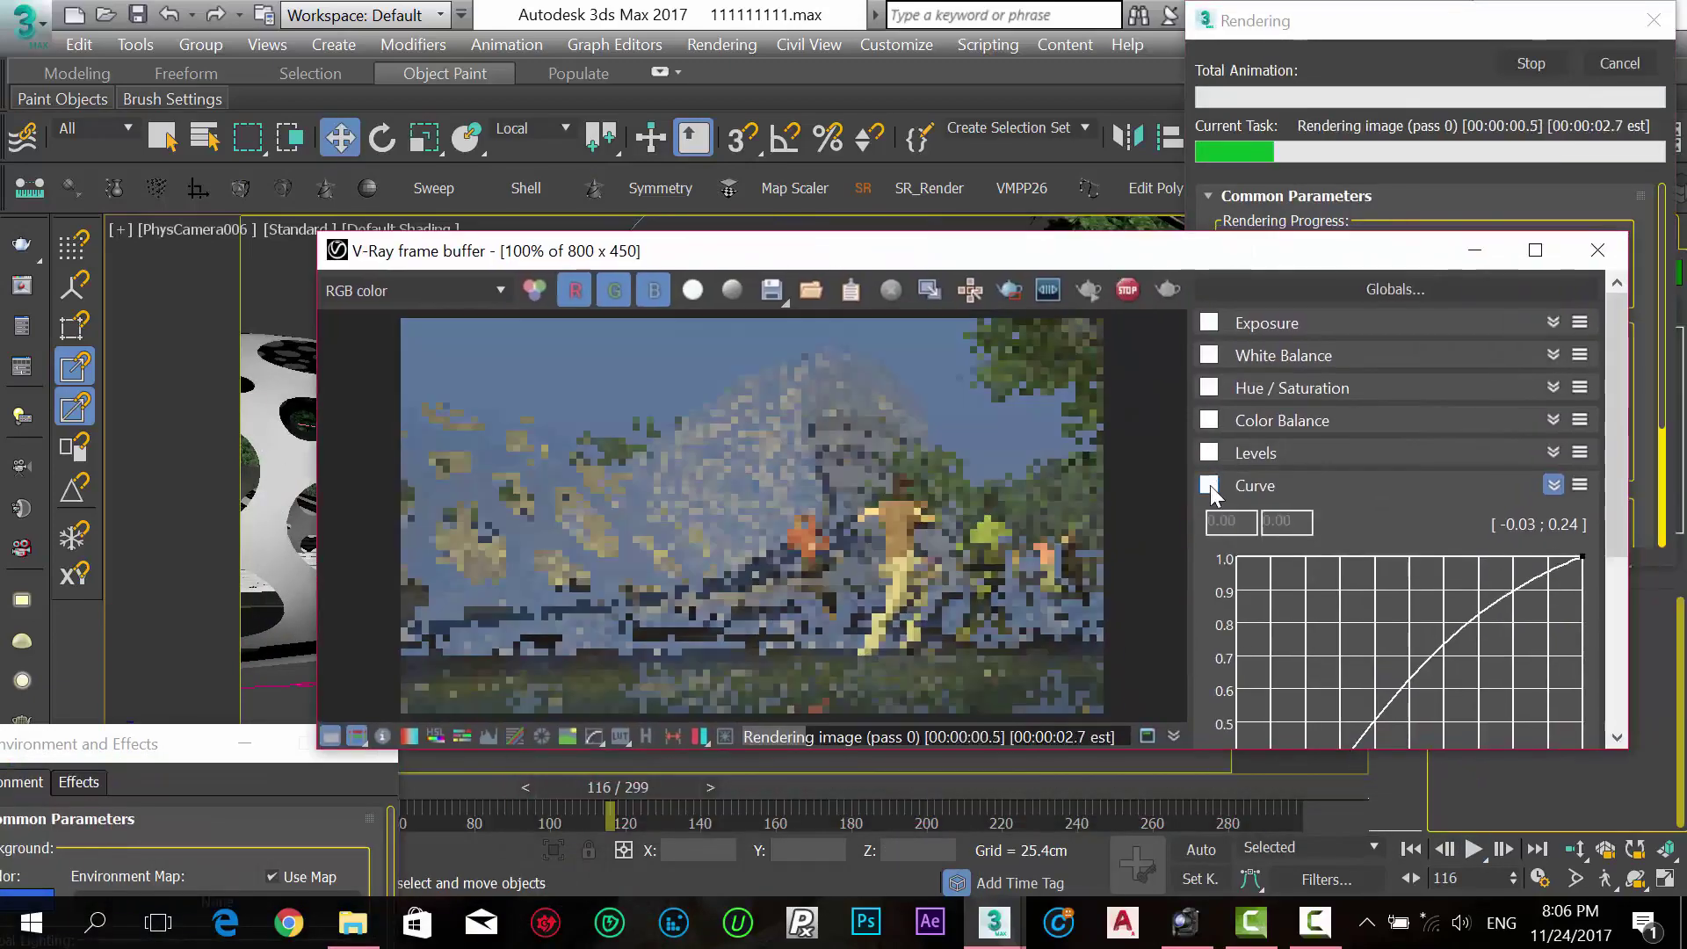
click(1210, 354)
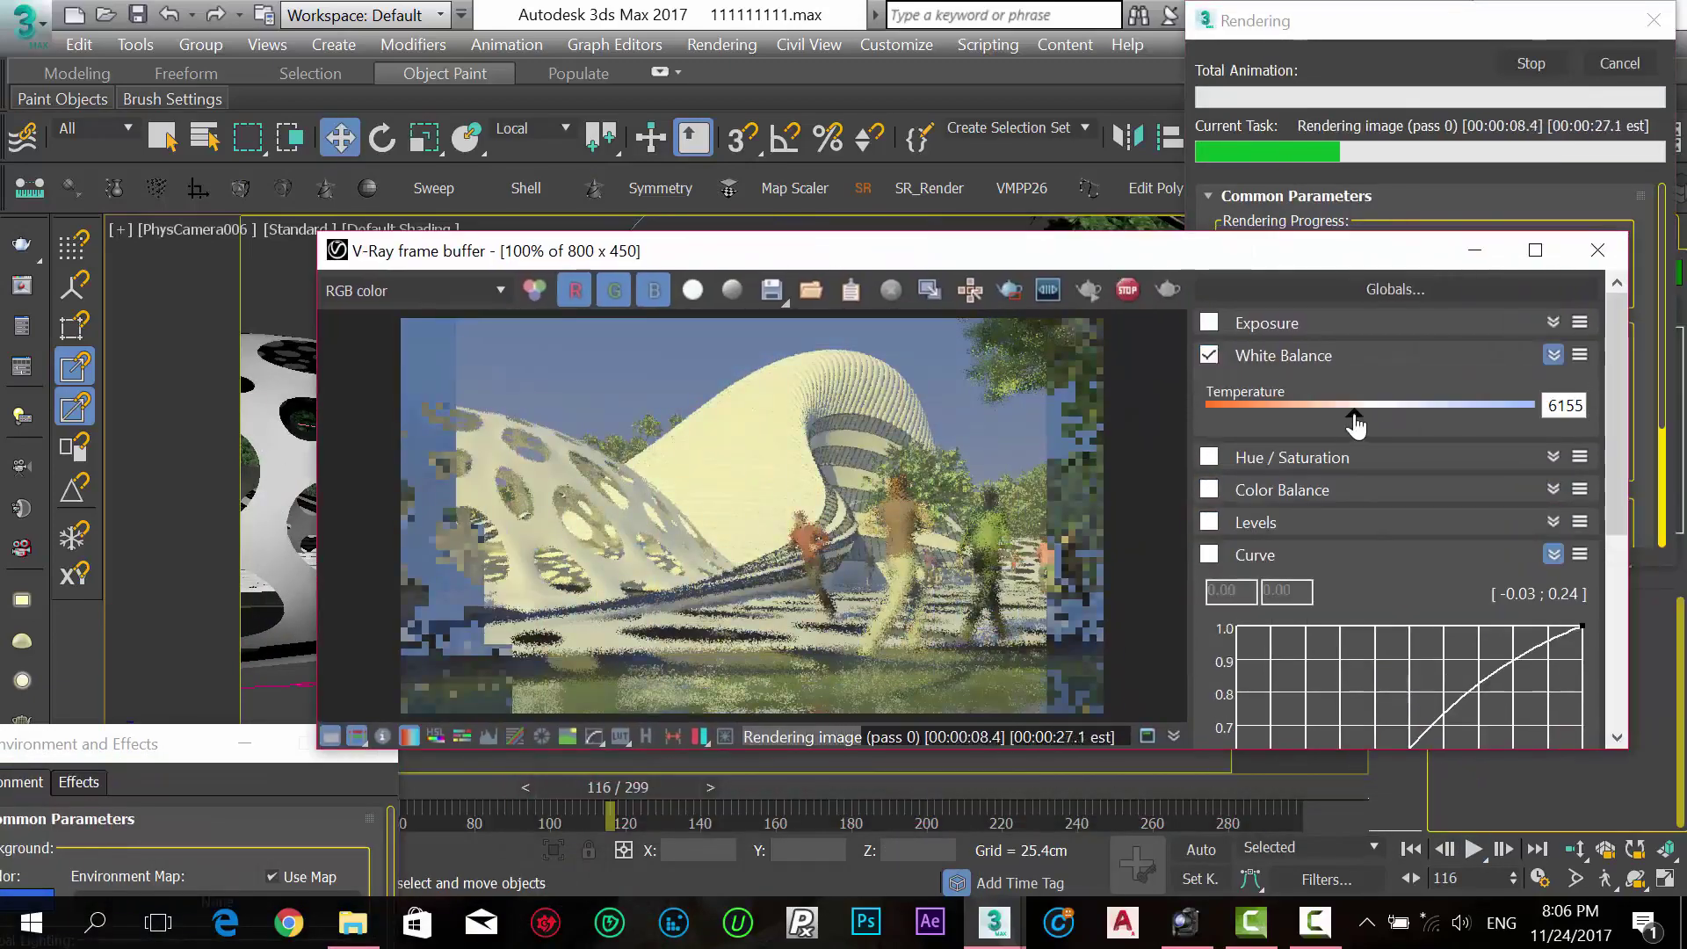
click(1128, 290)
Look through PhysCamera006, select a tree, and play back the camera walkthrough.
key(c)
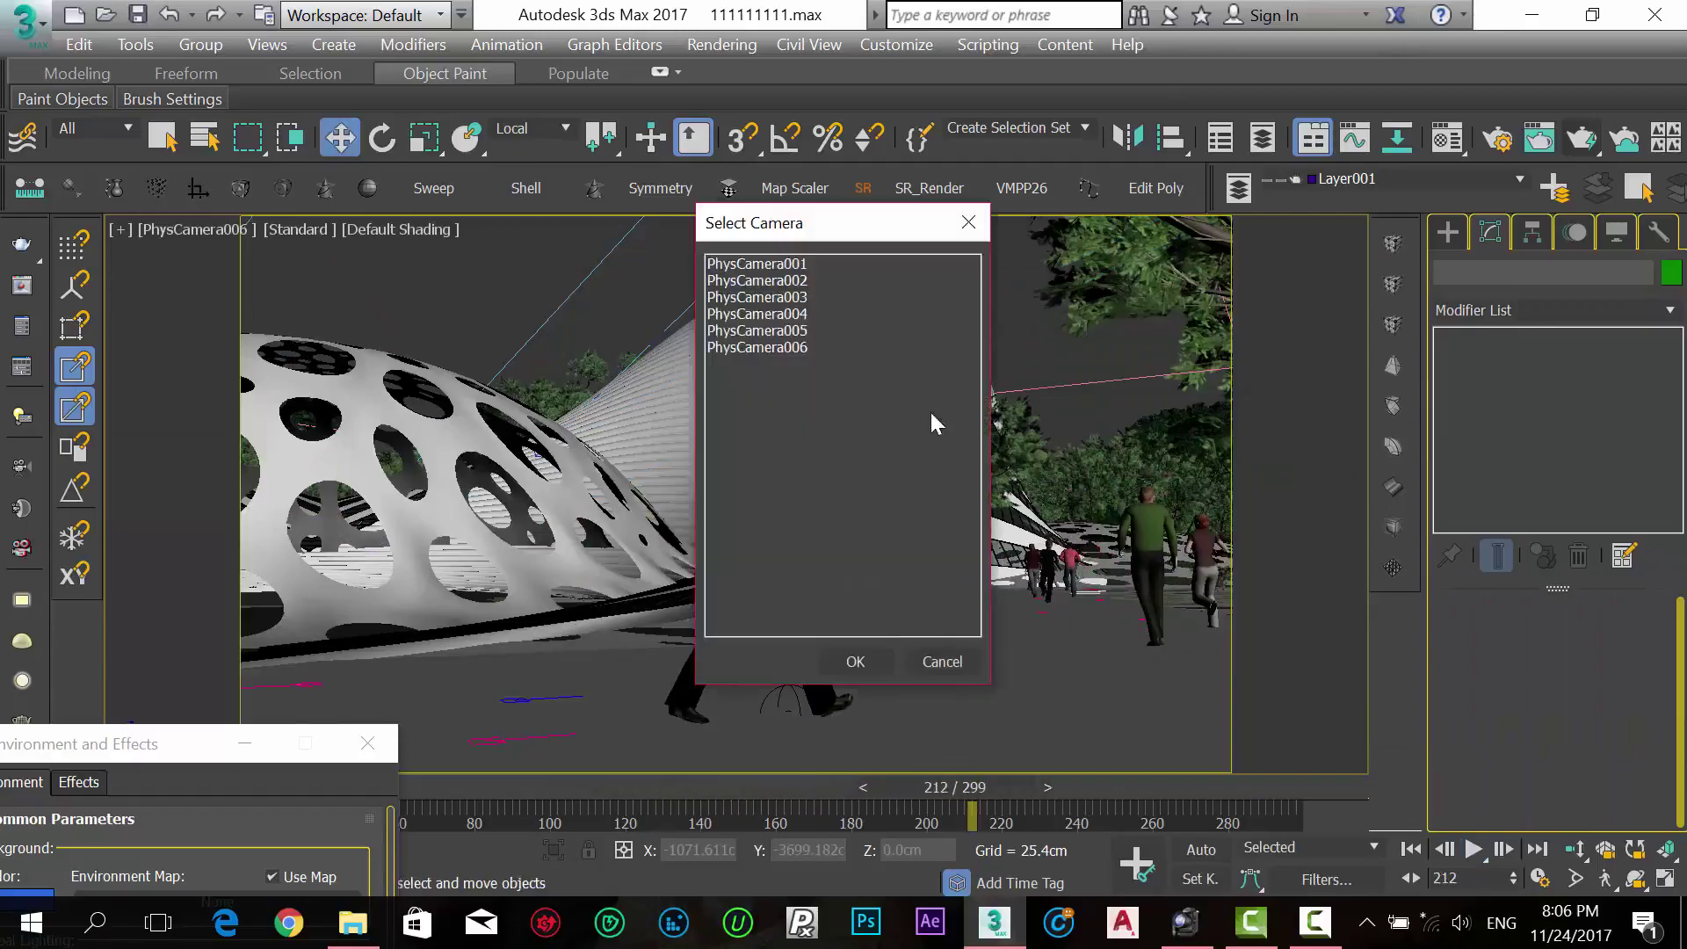
key(Escape)
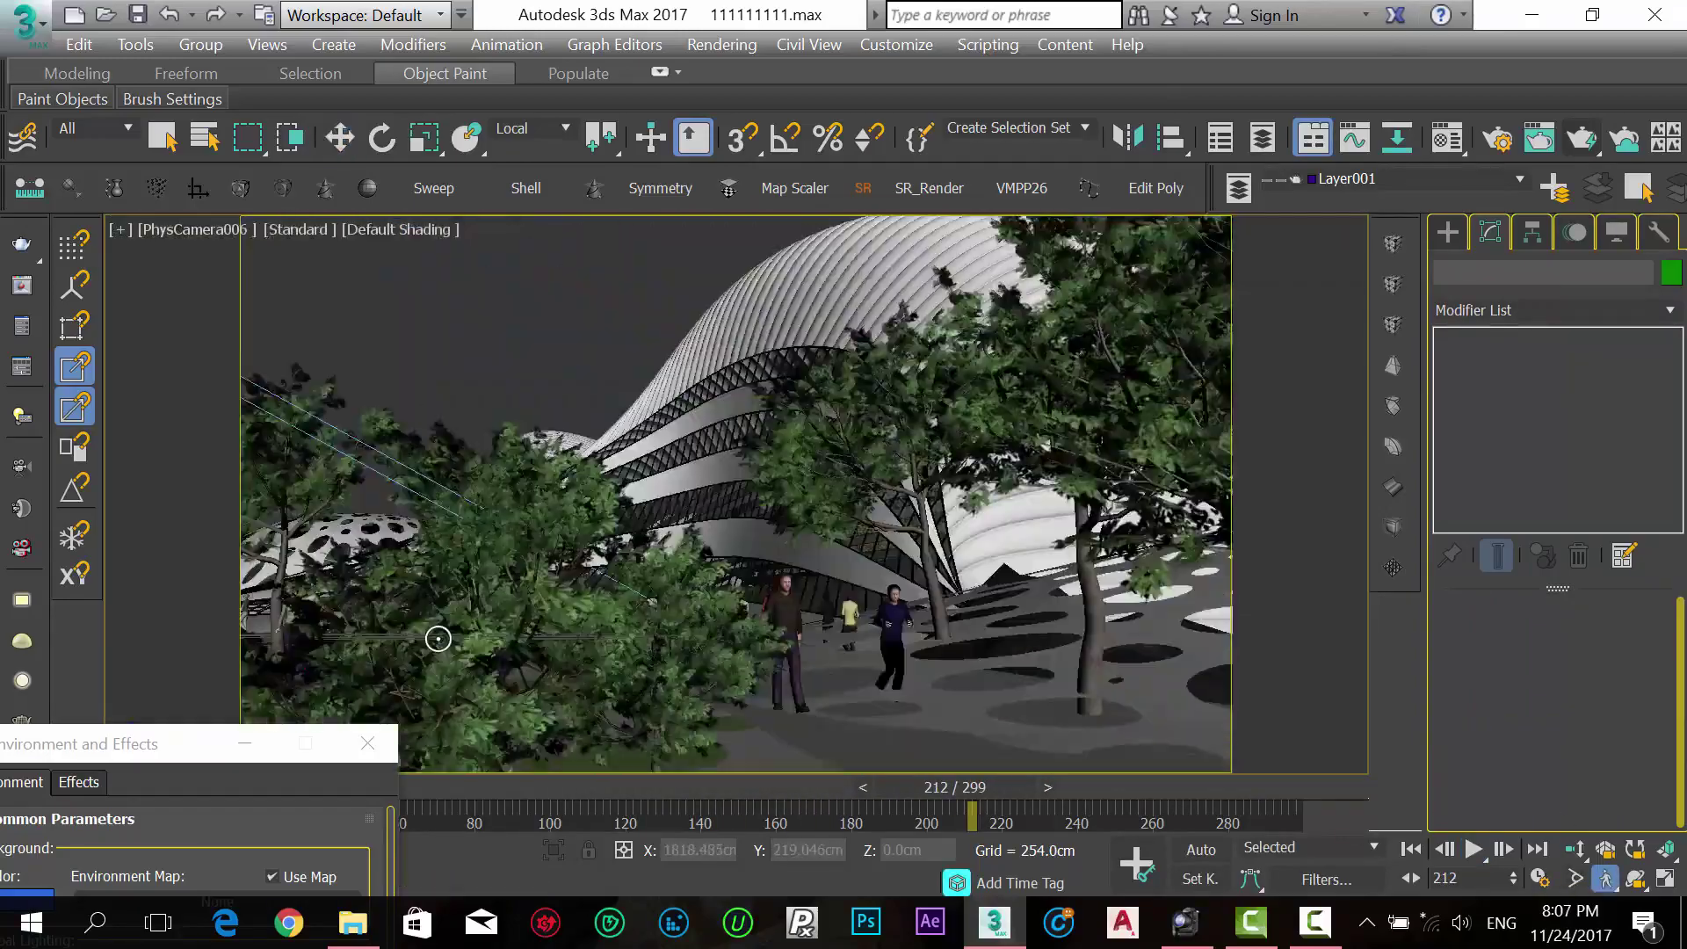
click(787, 413)
right_click(786, 413)
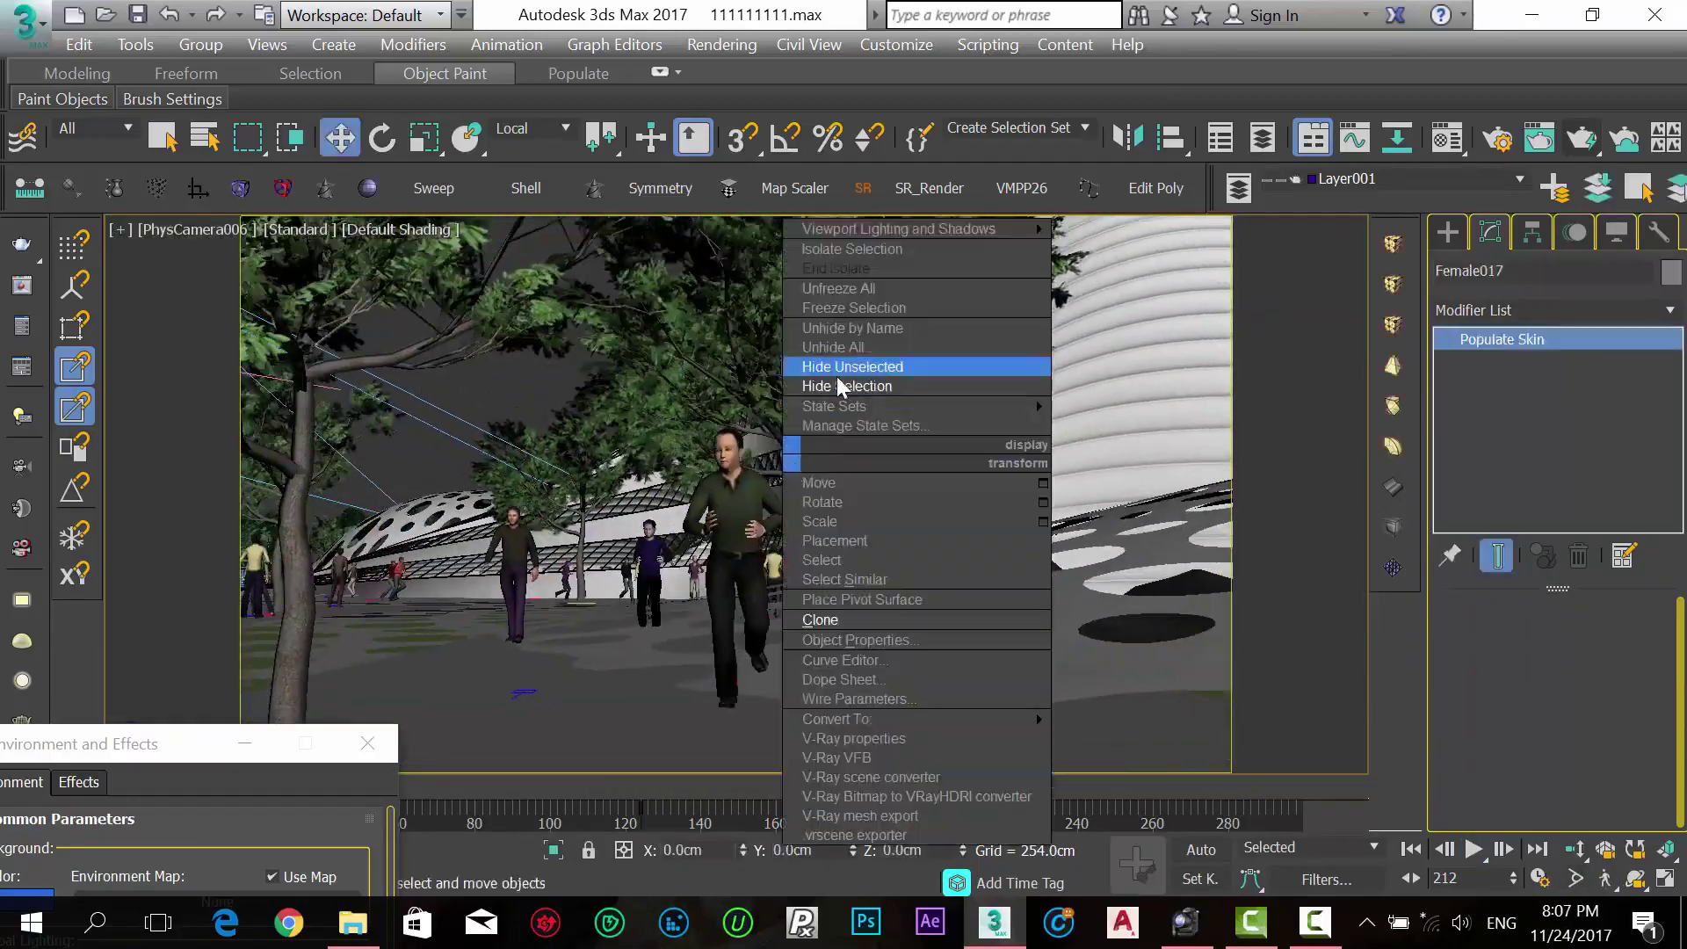
click(845, 441)
click(932, 236)
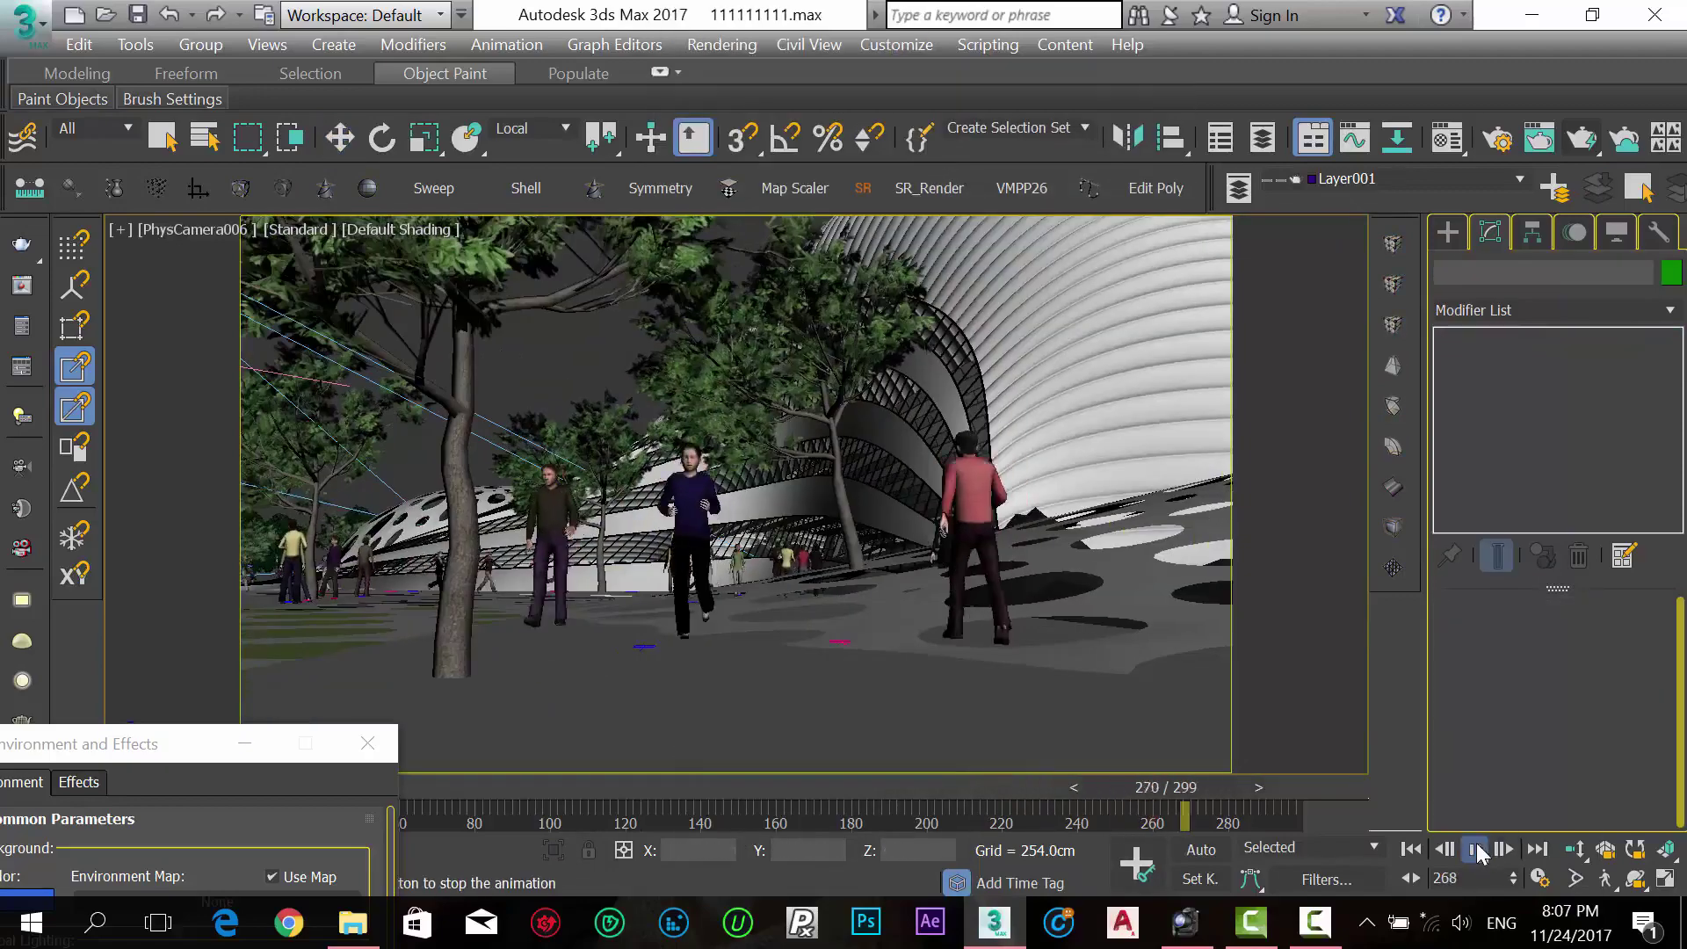
Scrub the time slider and reselect PhysCamera006 and its target from Top view.
click(21, 332)
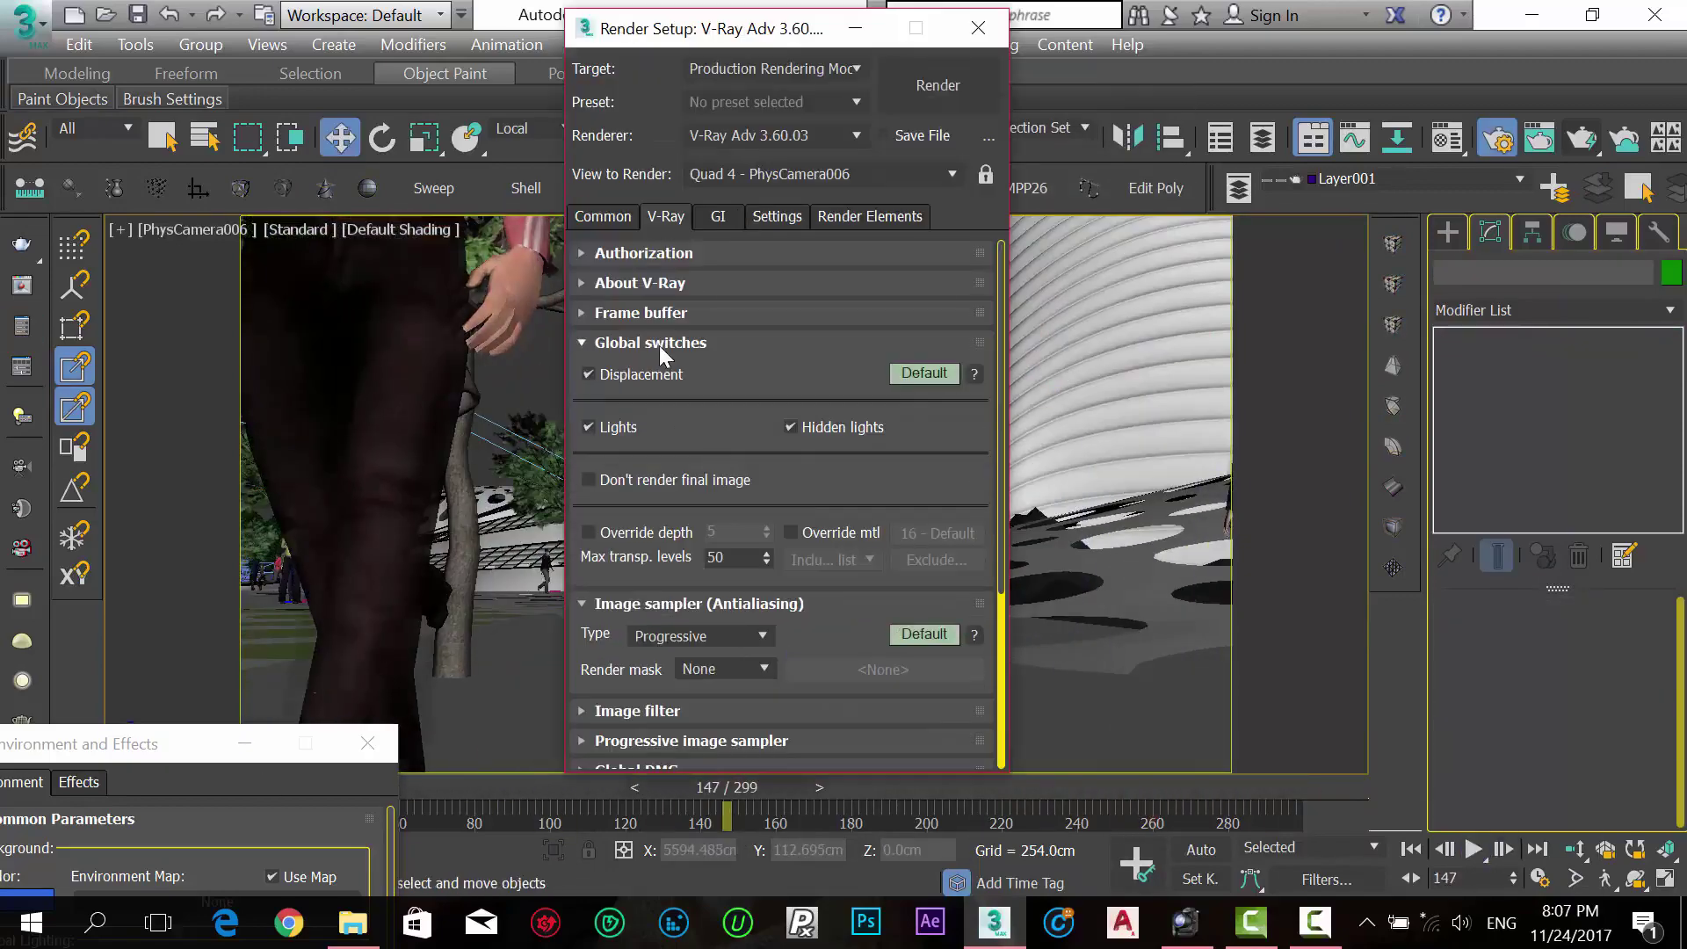
click(952, 36)
mouse_move(727, 815)
mouse_down()
mouse_move(667, 826)
mouse_move(697, 831)
mouse_up()
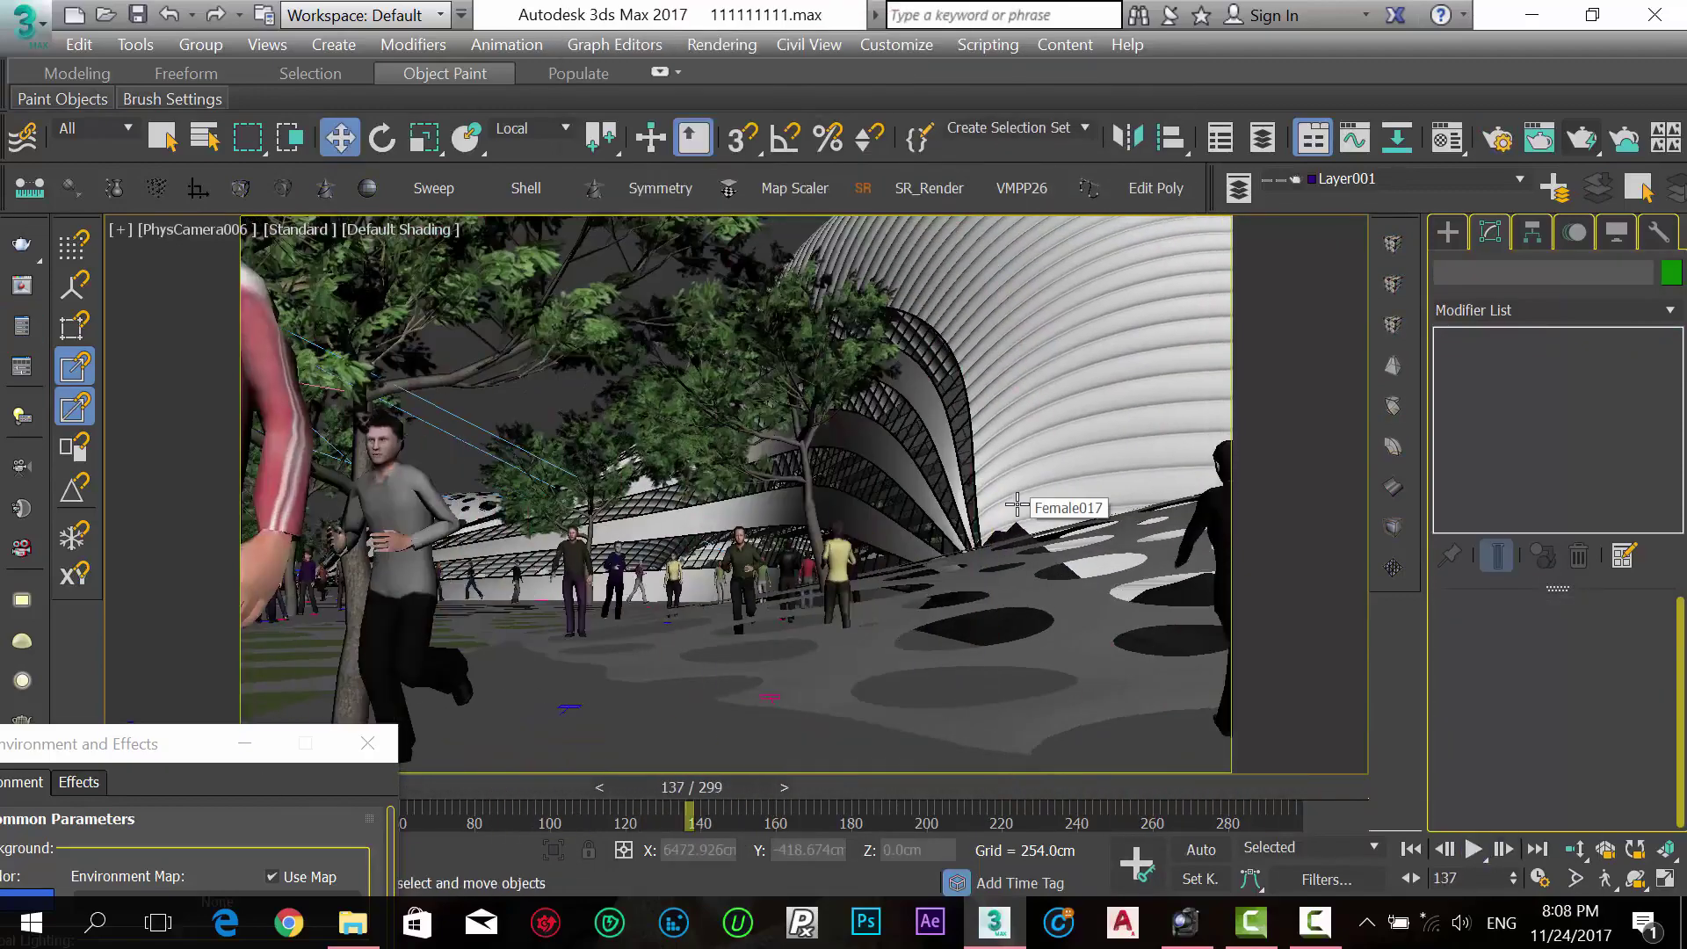
right_click(721, 482)
click(615, 463)
key(t)
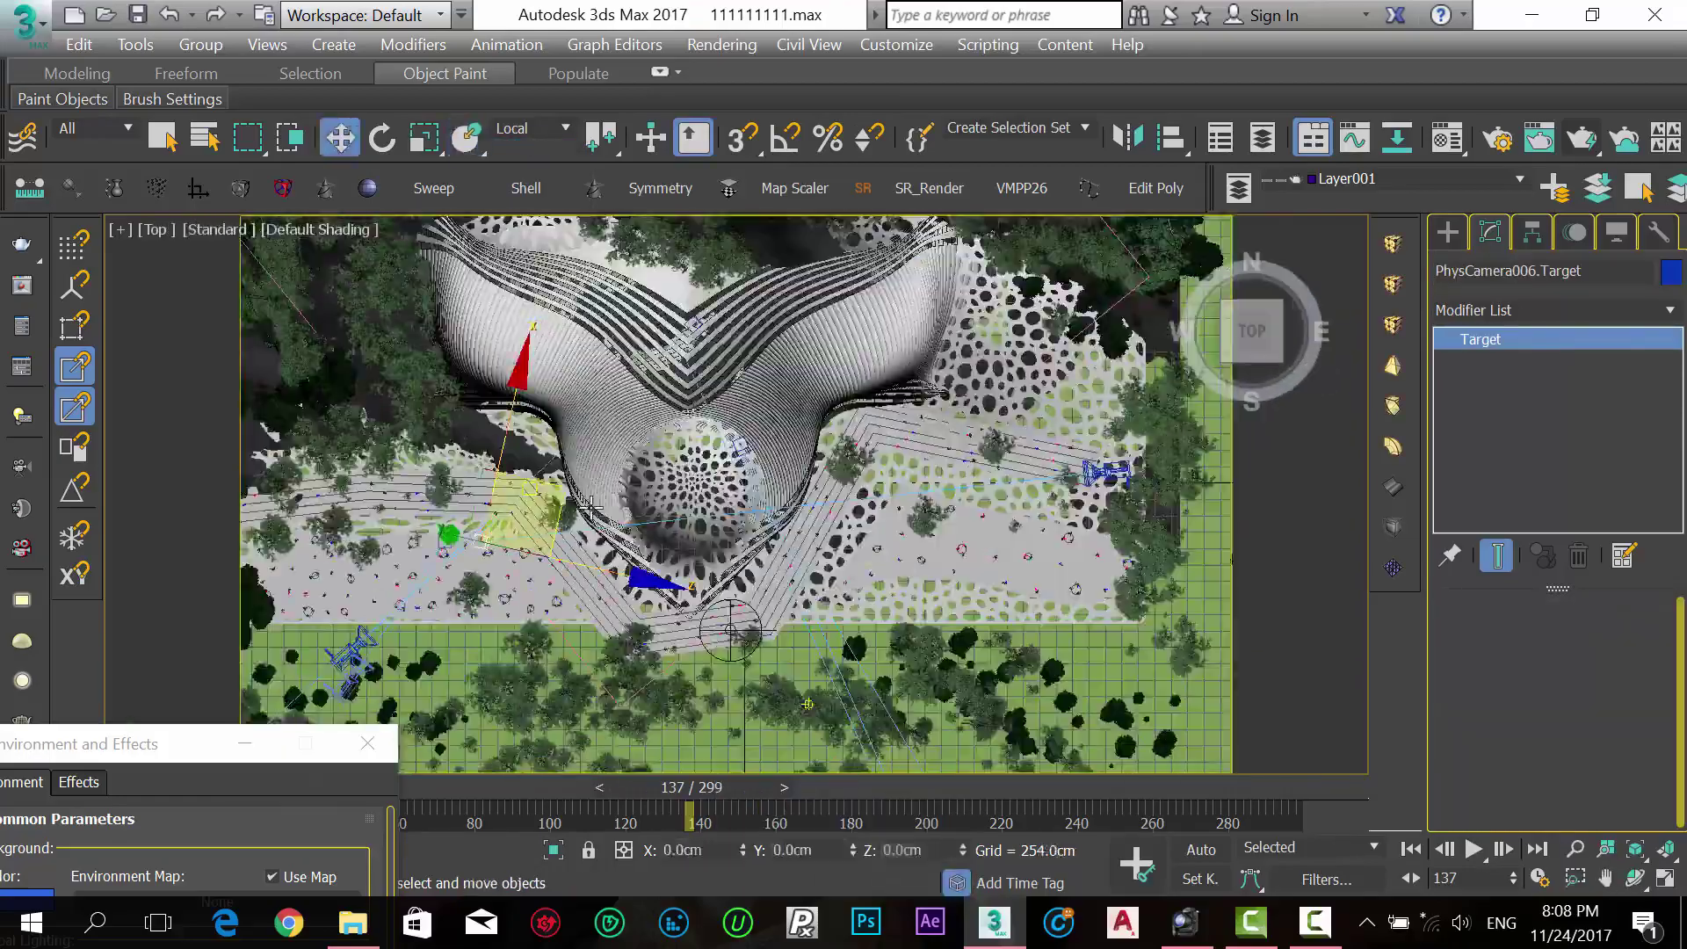
click(1104, 473)
key(c)
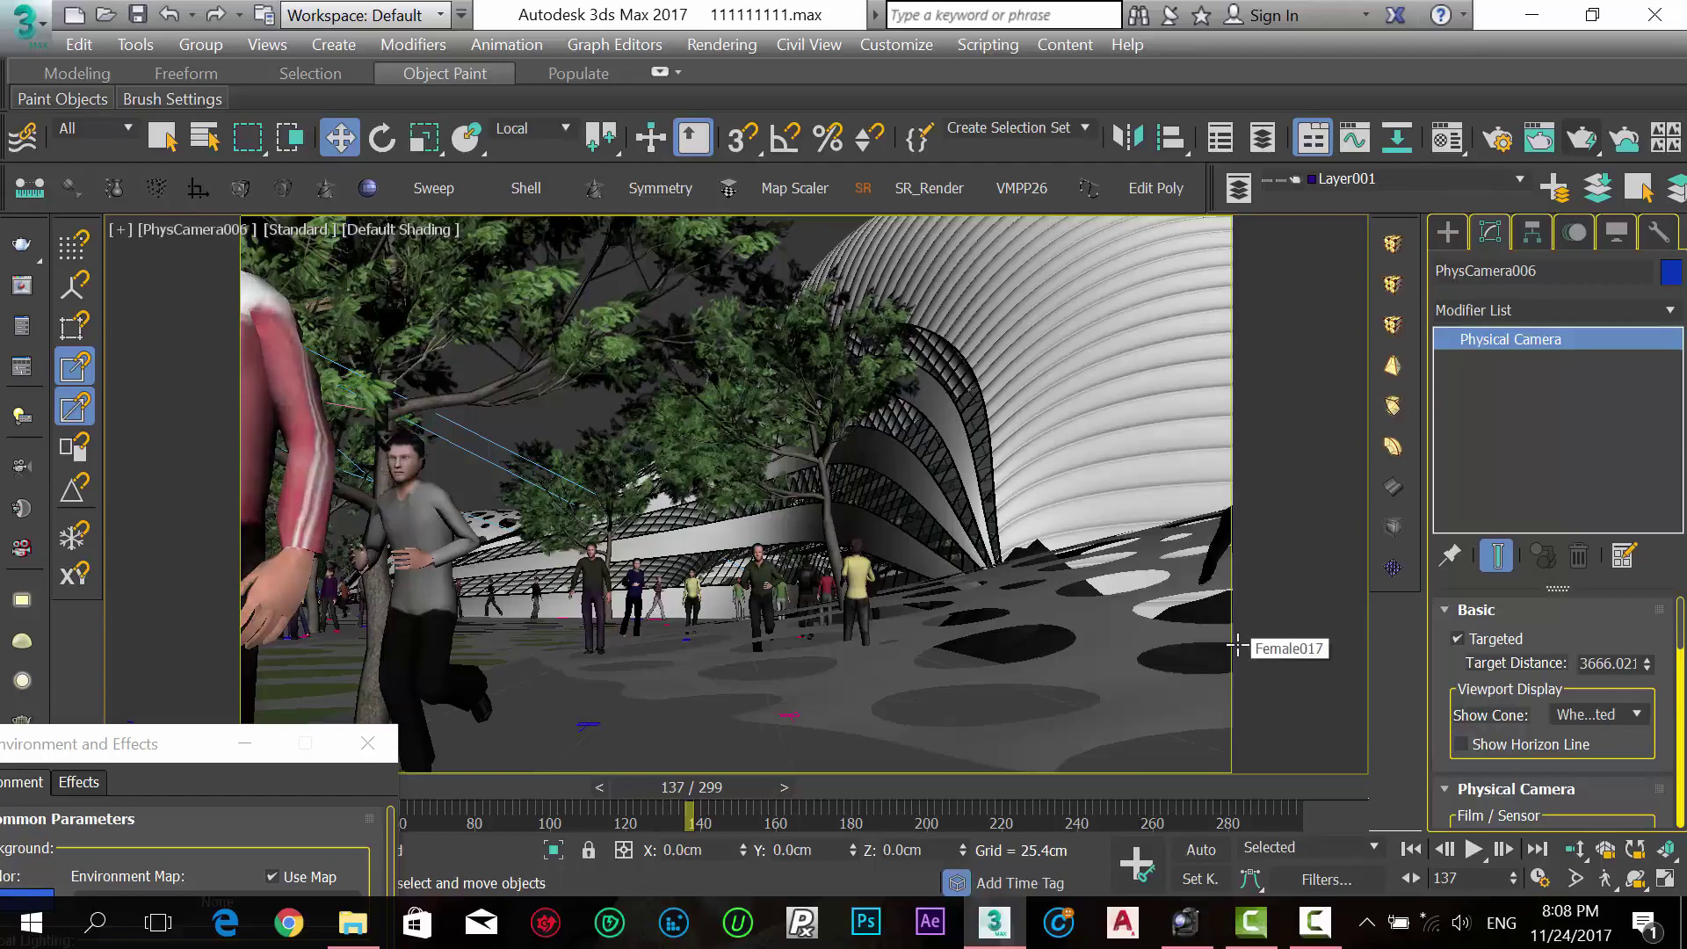
Toggle Expert Mode and render the current PhysCamera006 frame, closing the V-Ray log.
key(ctrl+x)
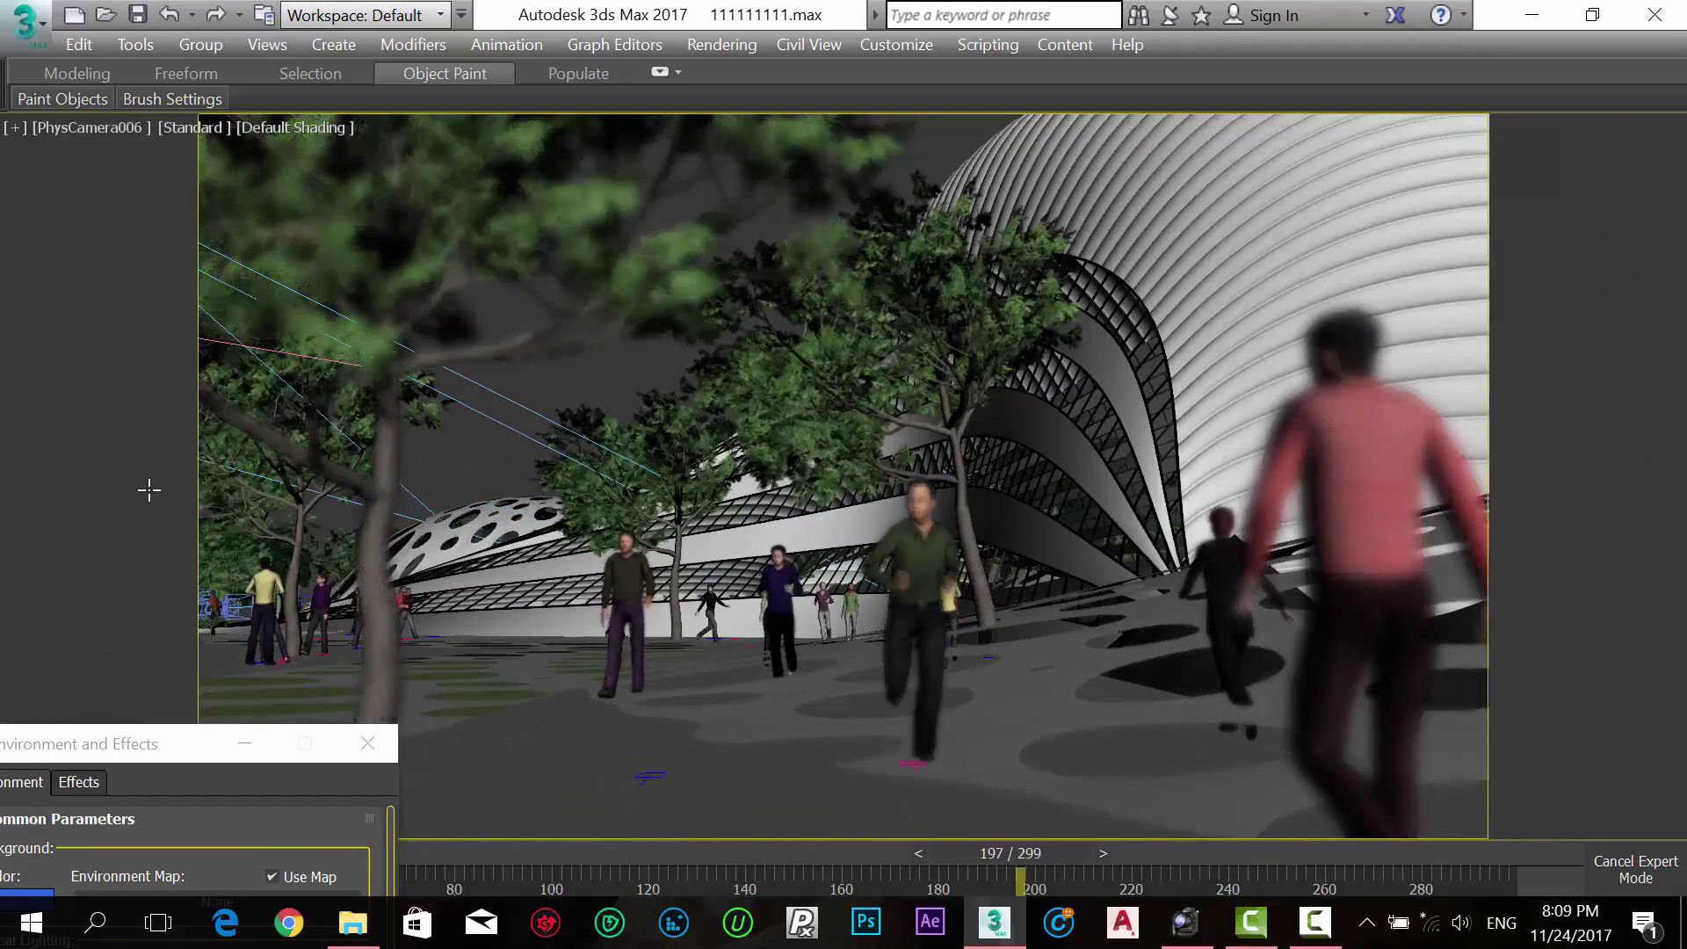
key(F10)
click(923, 88)
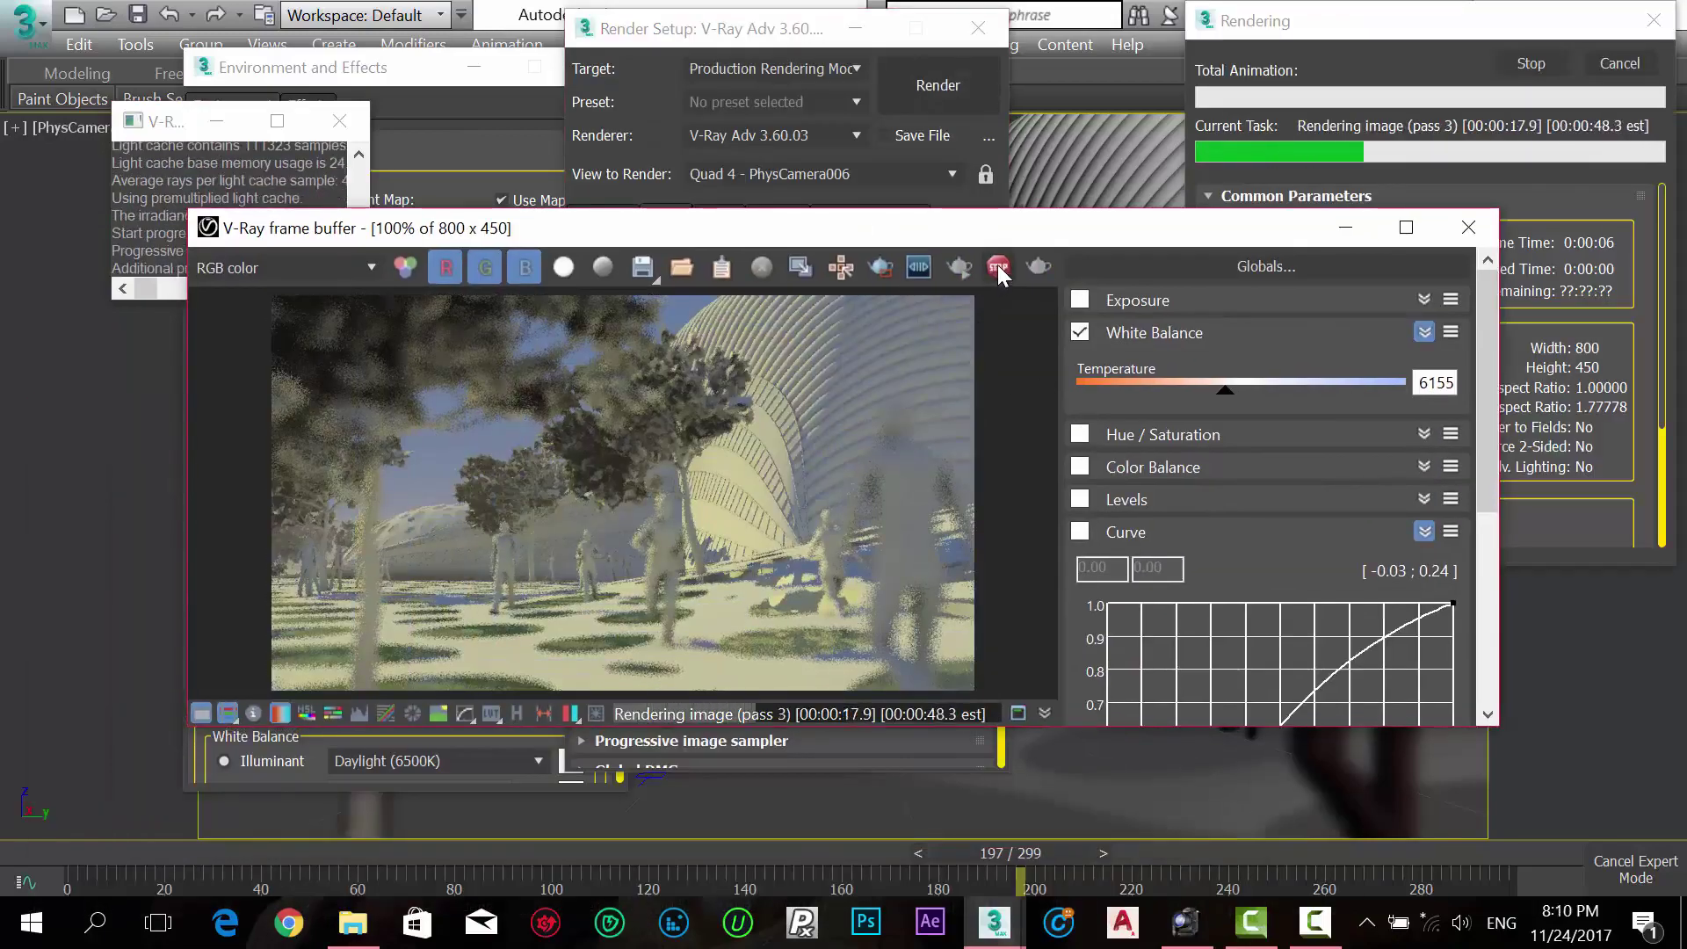
click(354, 123)
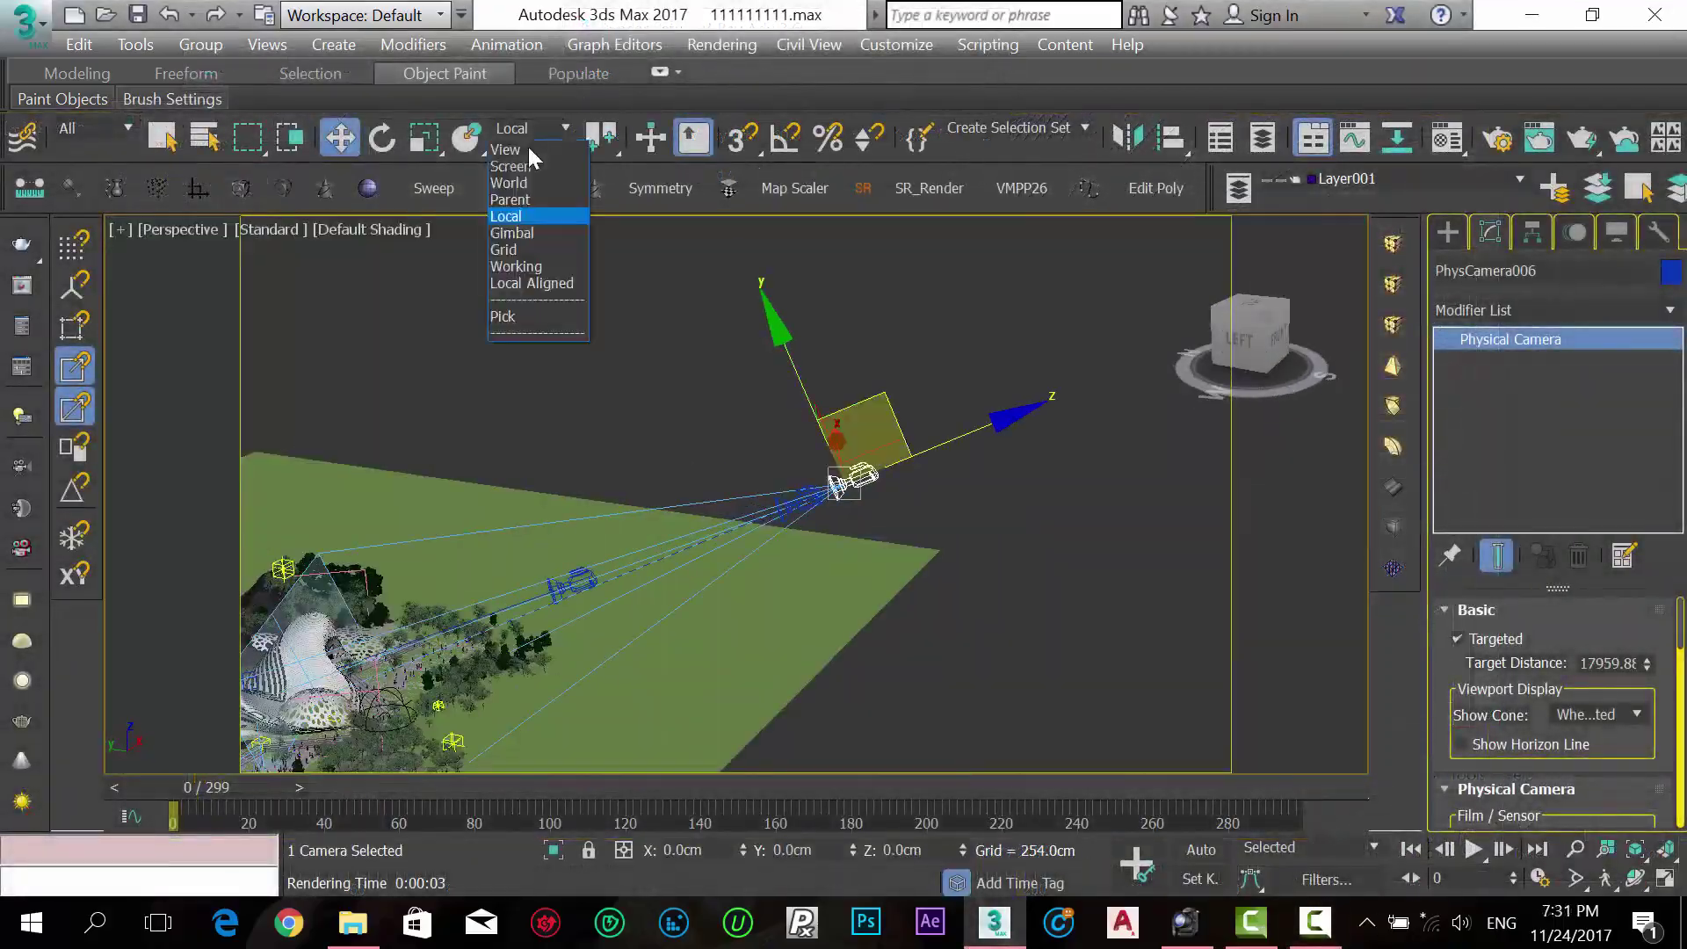
Look through PhysCamera006, walk forward and start a quick preview render of the camera view.
key(Escape)
key(c)
key(Up)
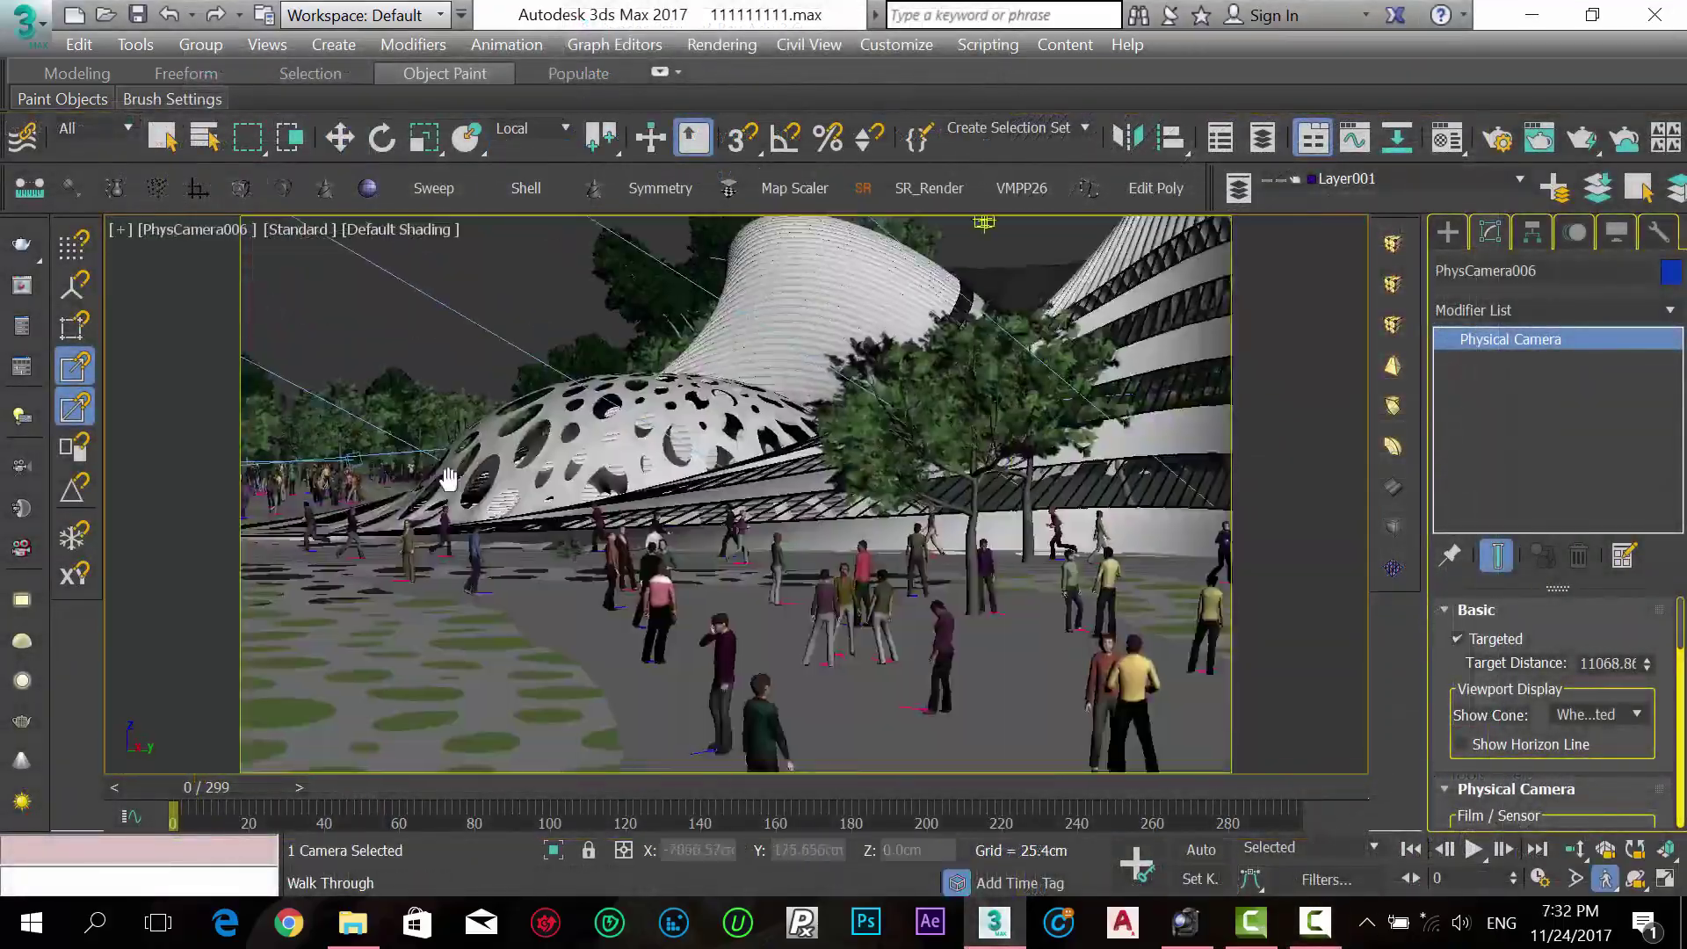
key(shift+q)
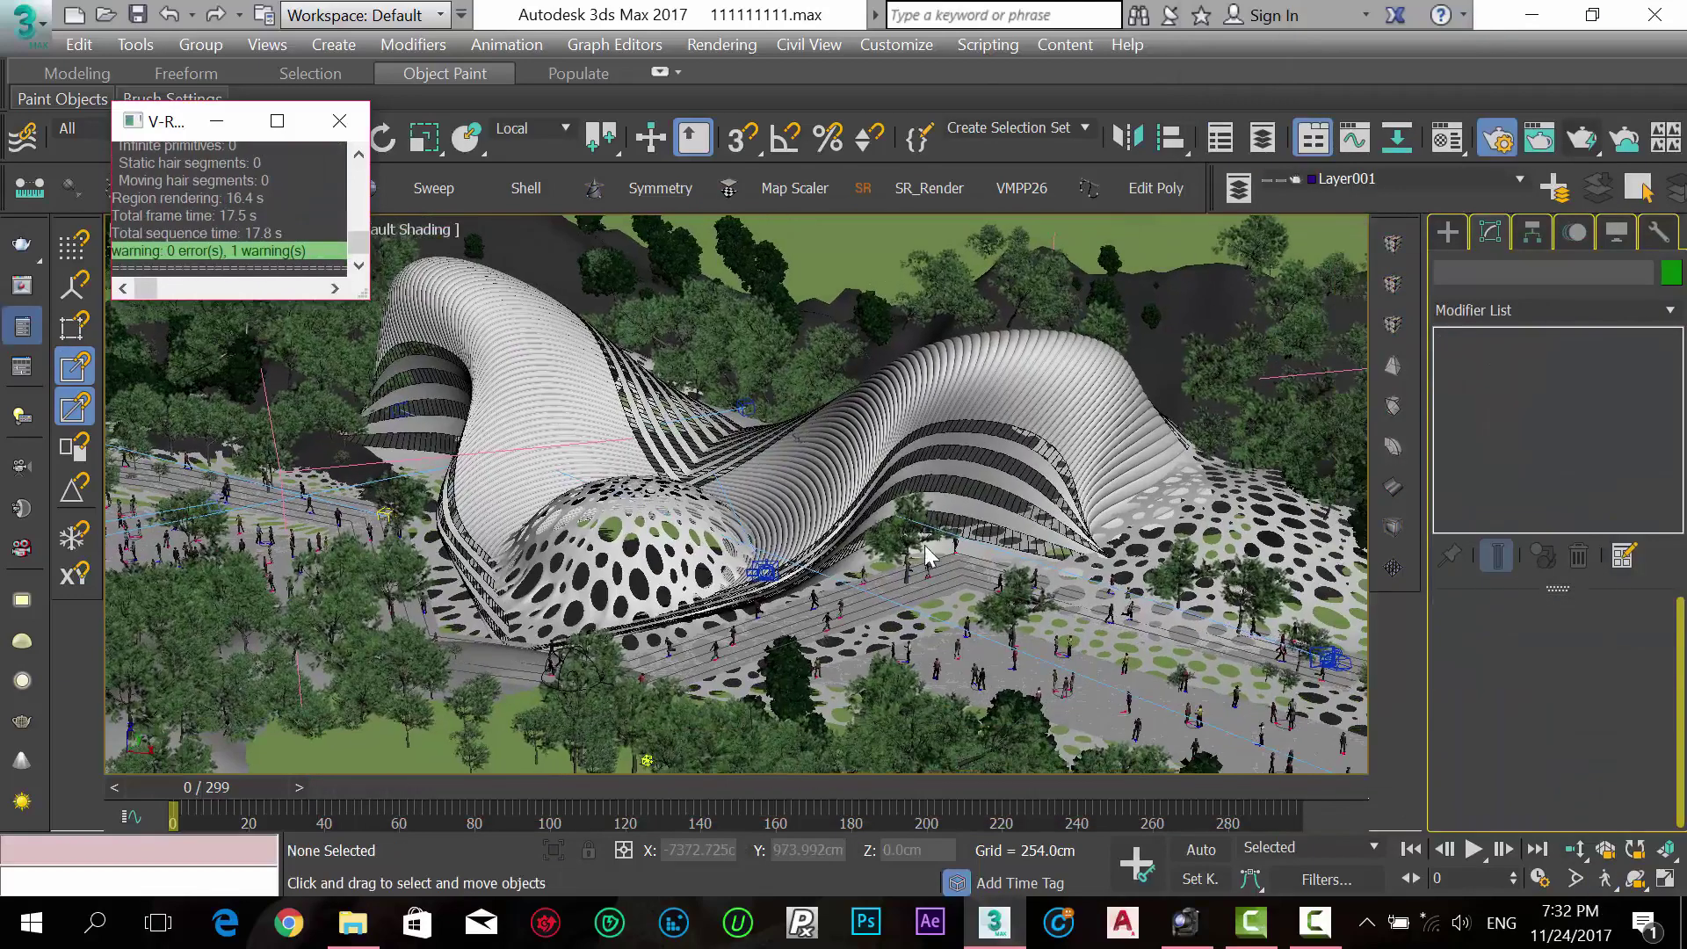
In Render Setup, set the V-Ray image sampler type to Bucket and expand Global DMC.
key(F10)
click(804, 337)
scroll(812, 314, down, 5)
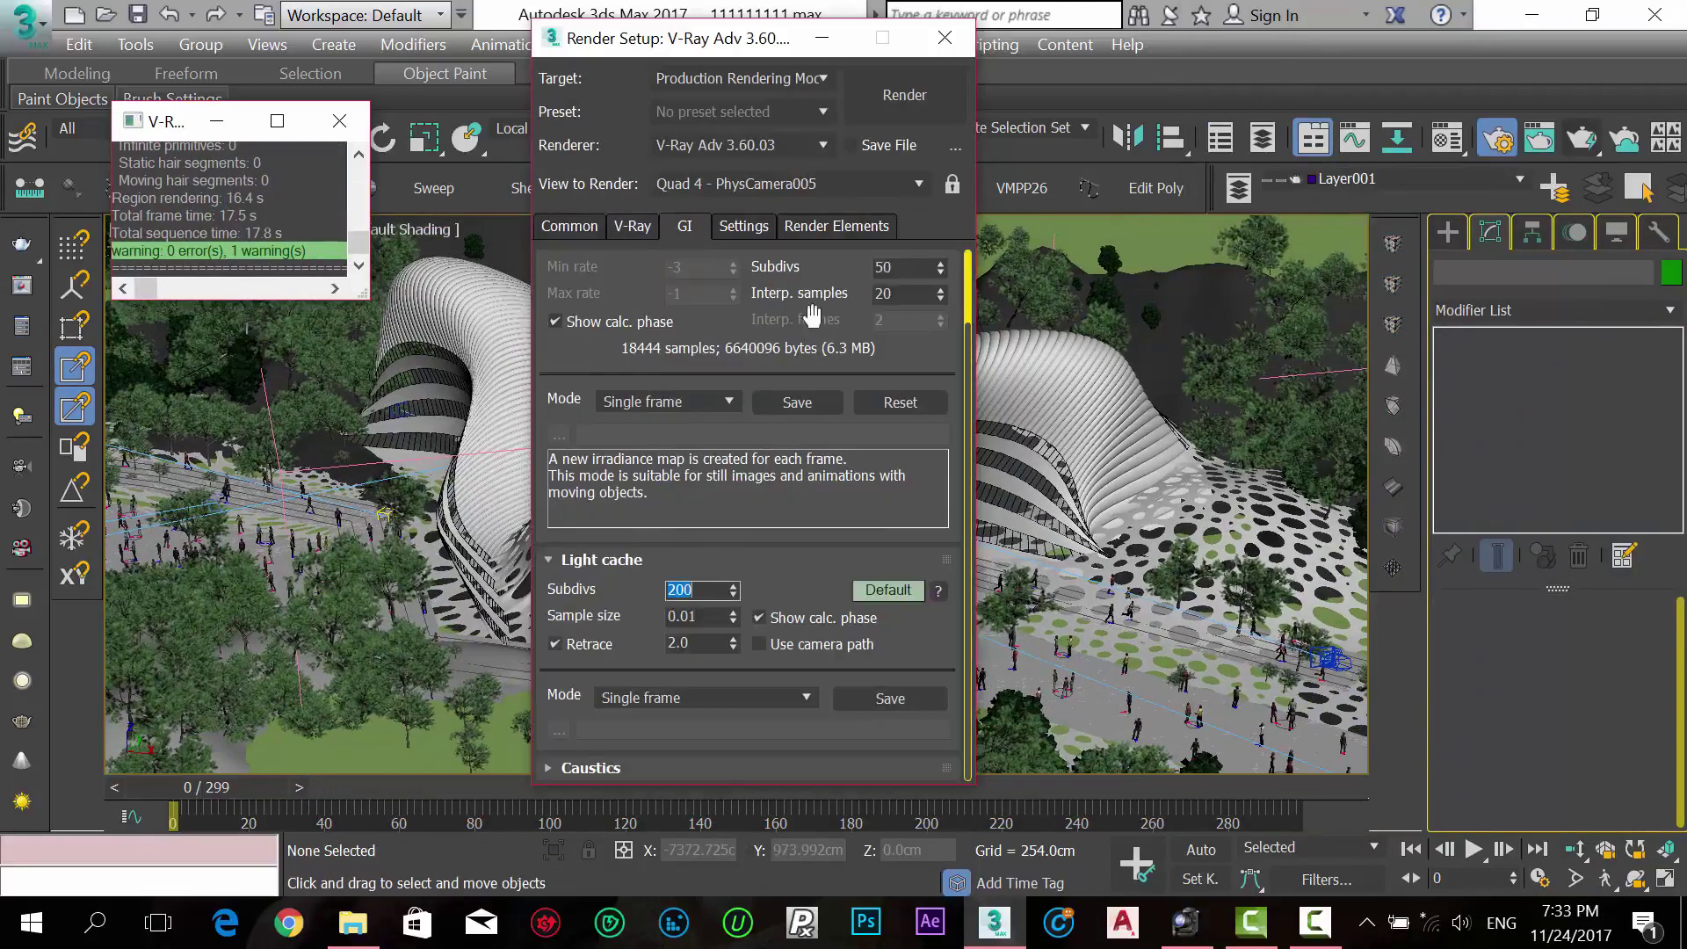
click(836, 226)
scroll(917, 640, down, 5)
click(568, 226)
click(632, 226)
click(666, 414)
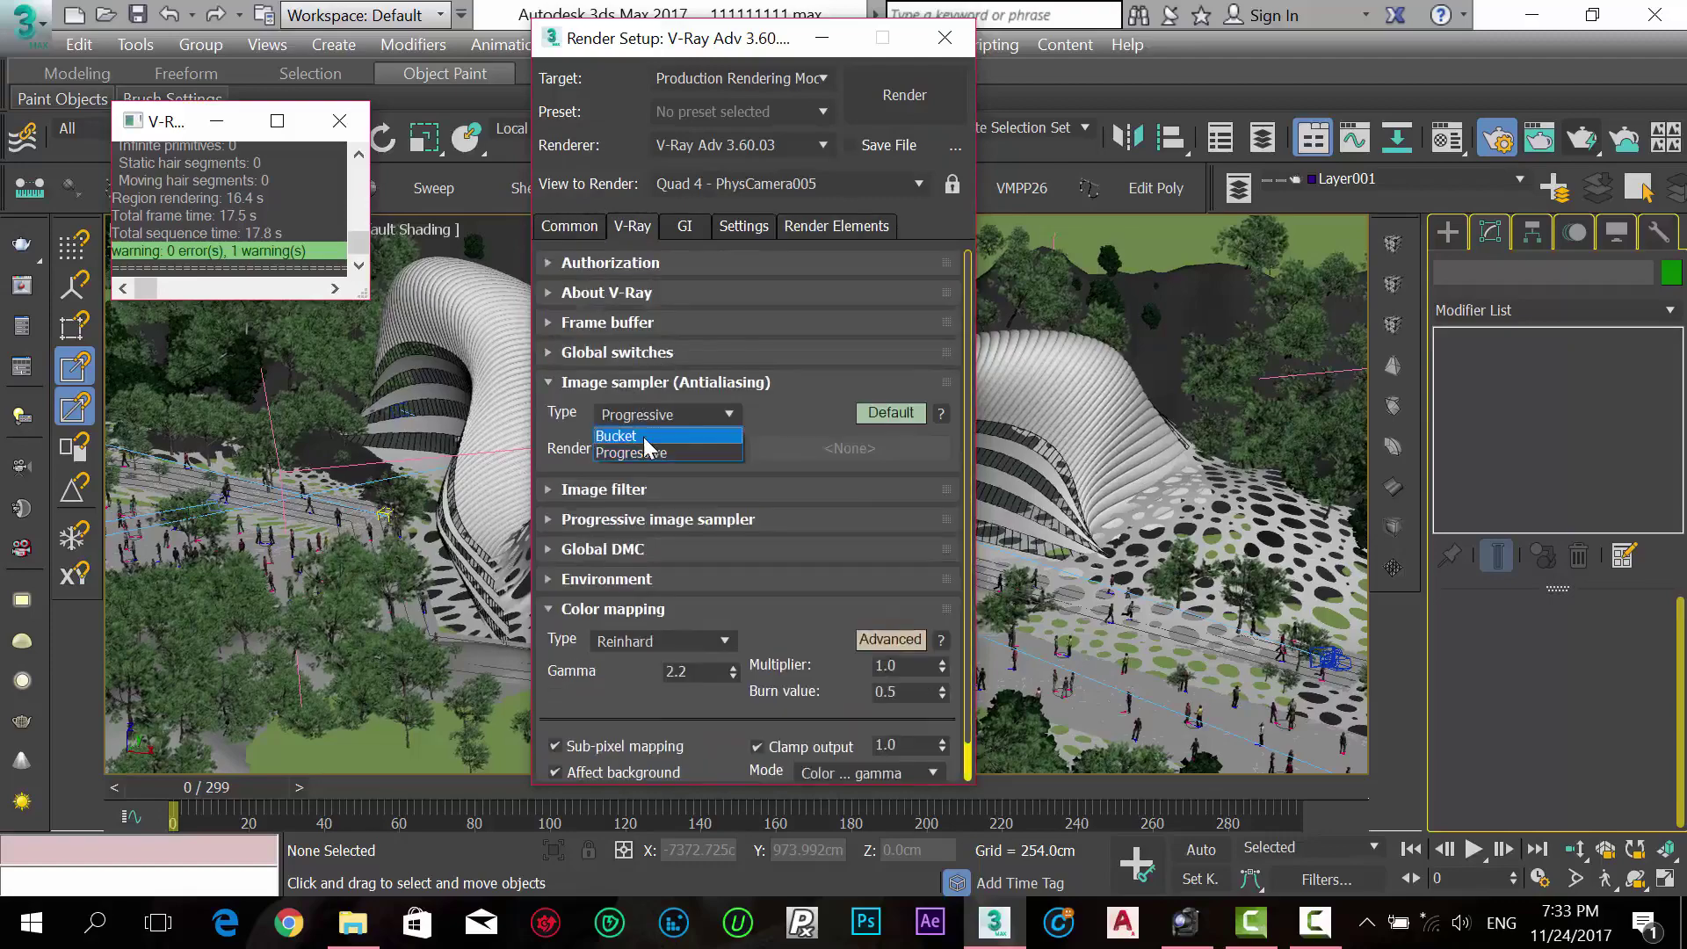
click(722, 602)
click(603, 643)
Start the final 1920x1080 render and add a brightening Curve correction in the VFB.
click(904, 94)
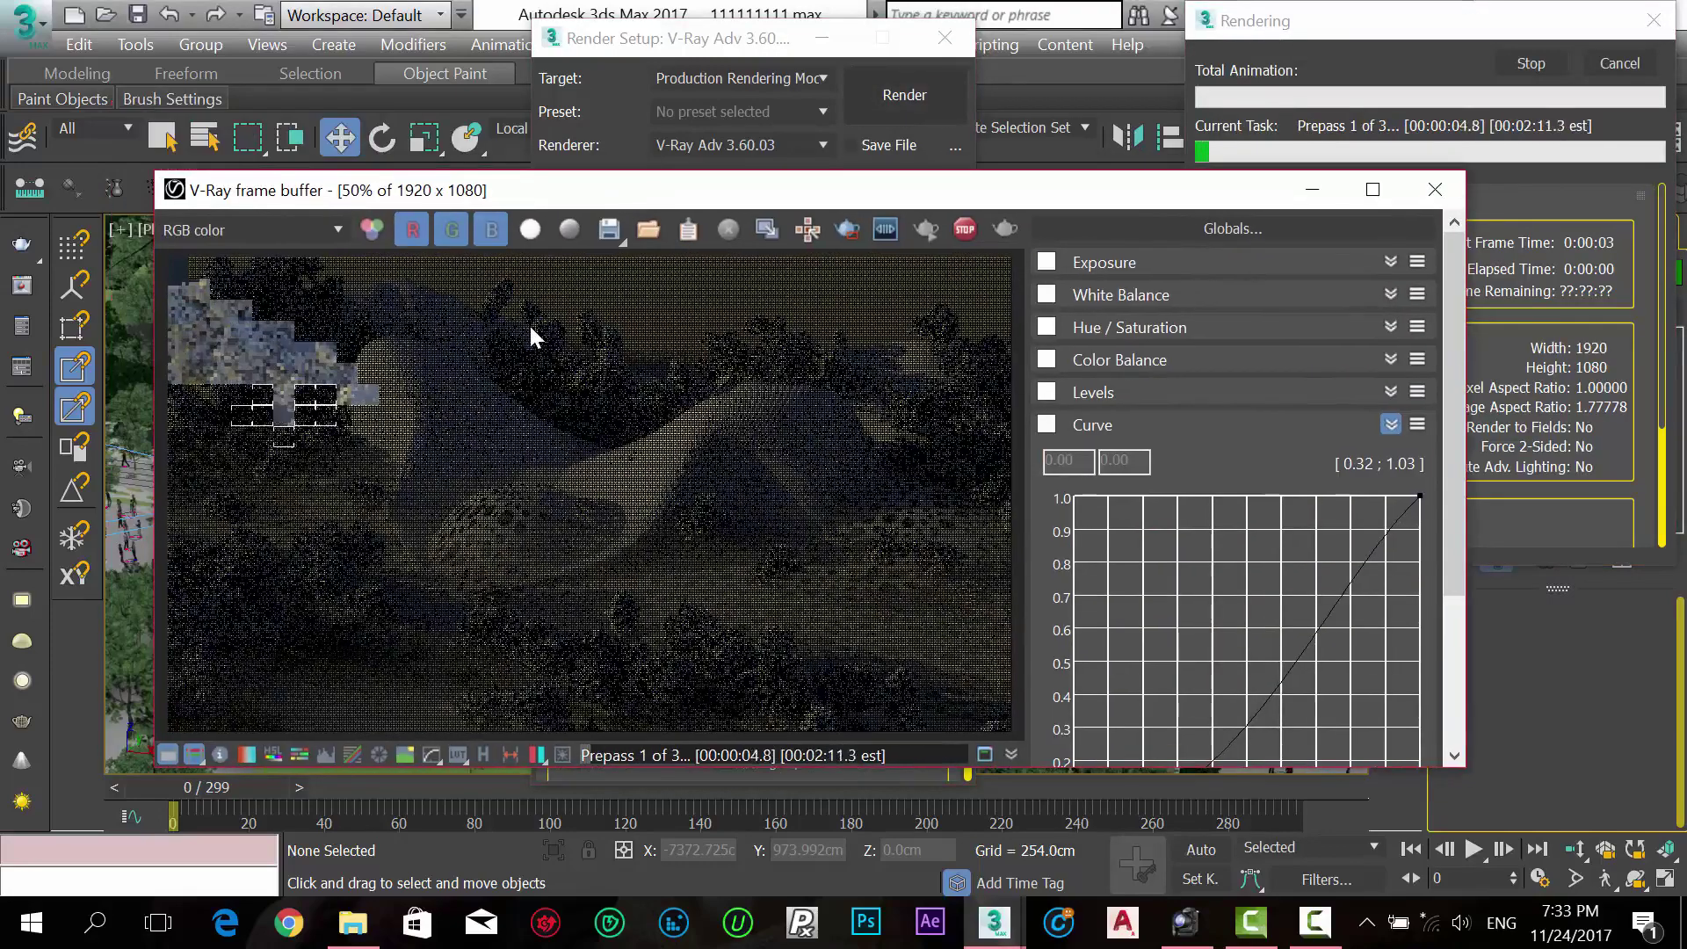
click(1417, 425)
drag(1318, 575, 1213, 550)
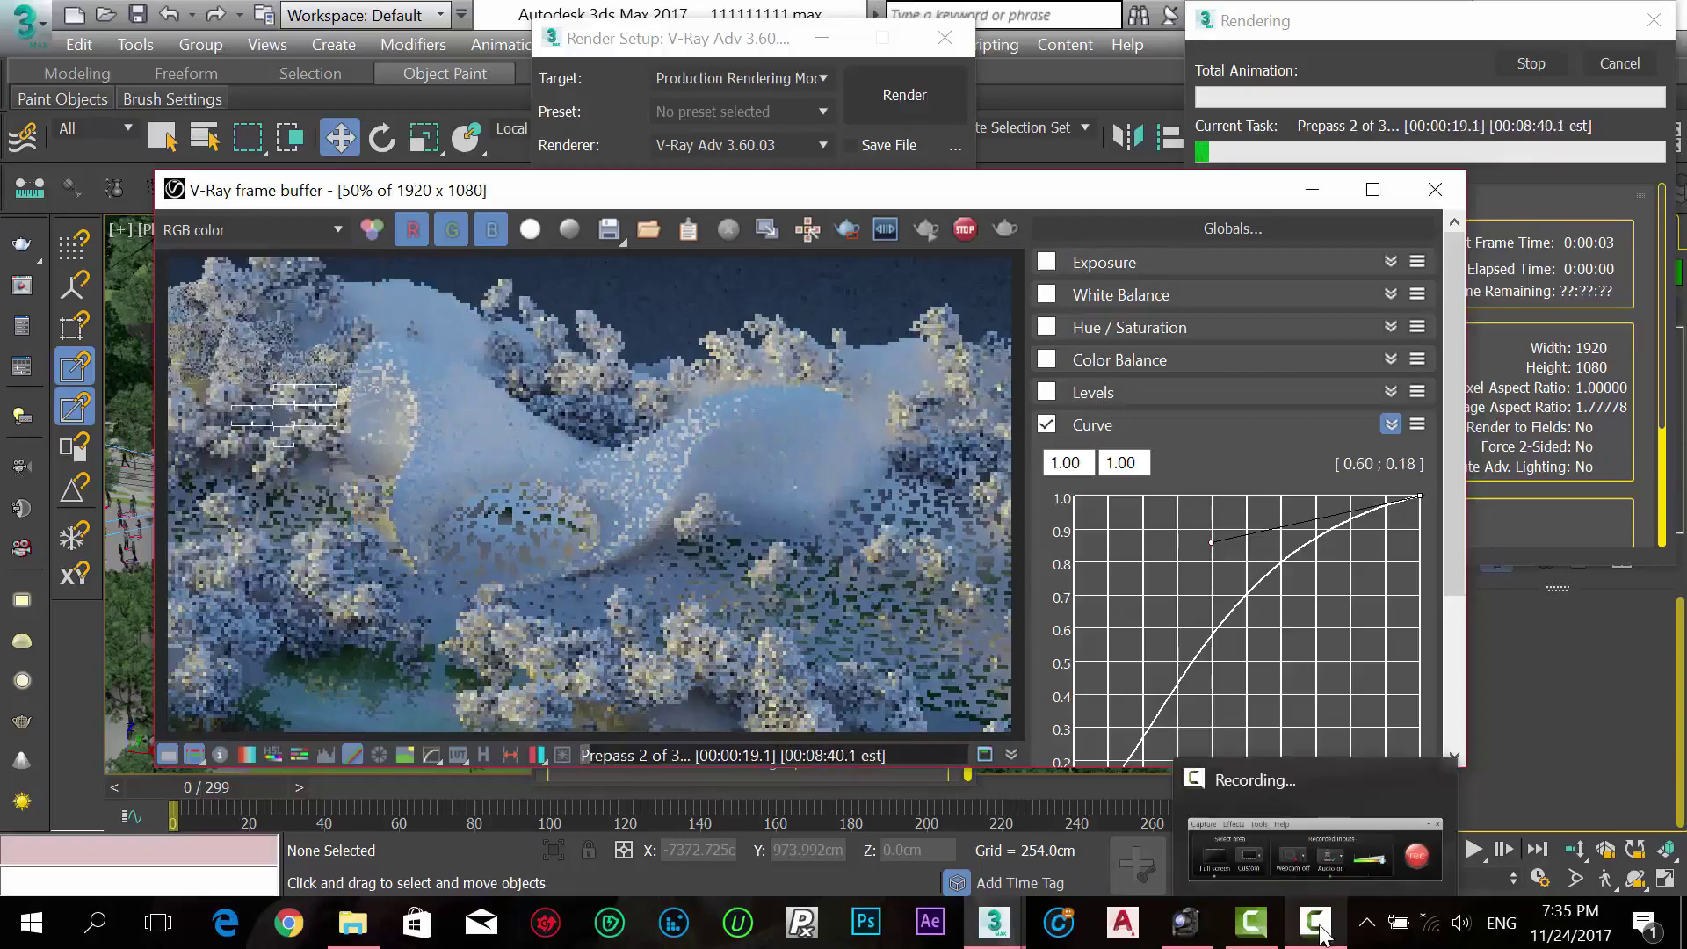
Maximize the V-Ray frame buffer, zoom to 100% and pan across the dome, ribbed building and trees.
click(1372, 190)
scroll(346, 516, up, 1)
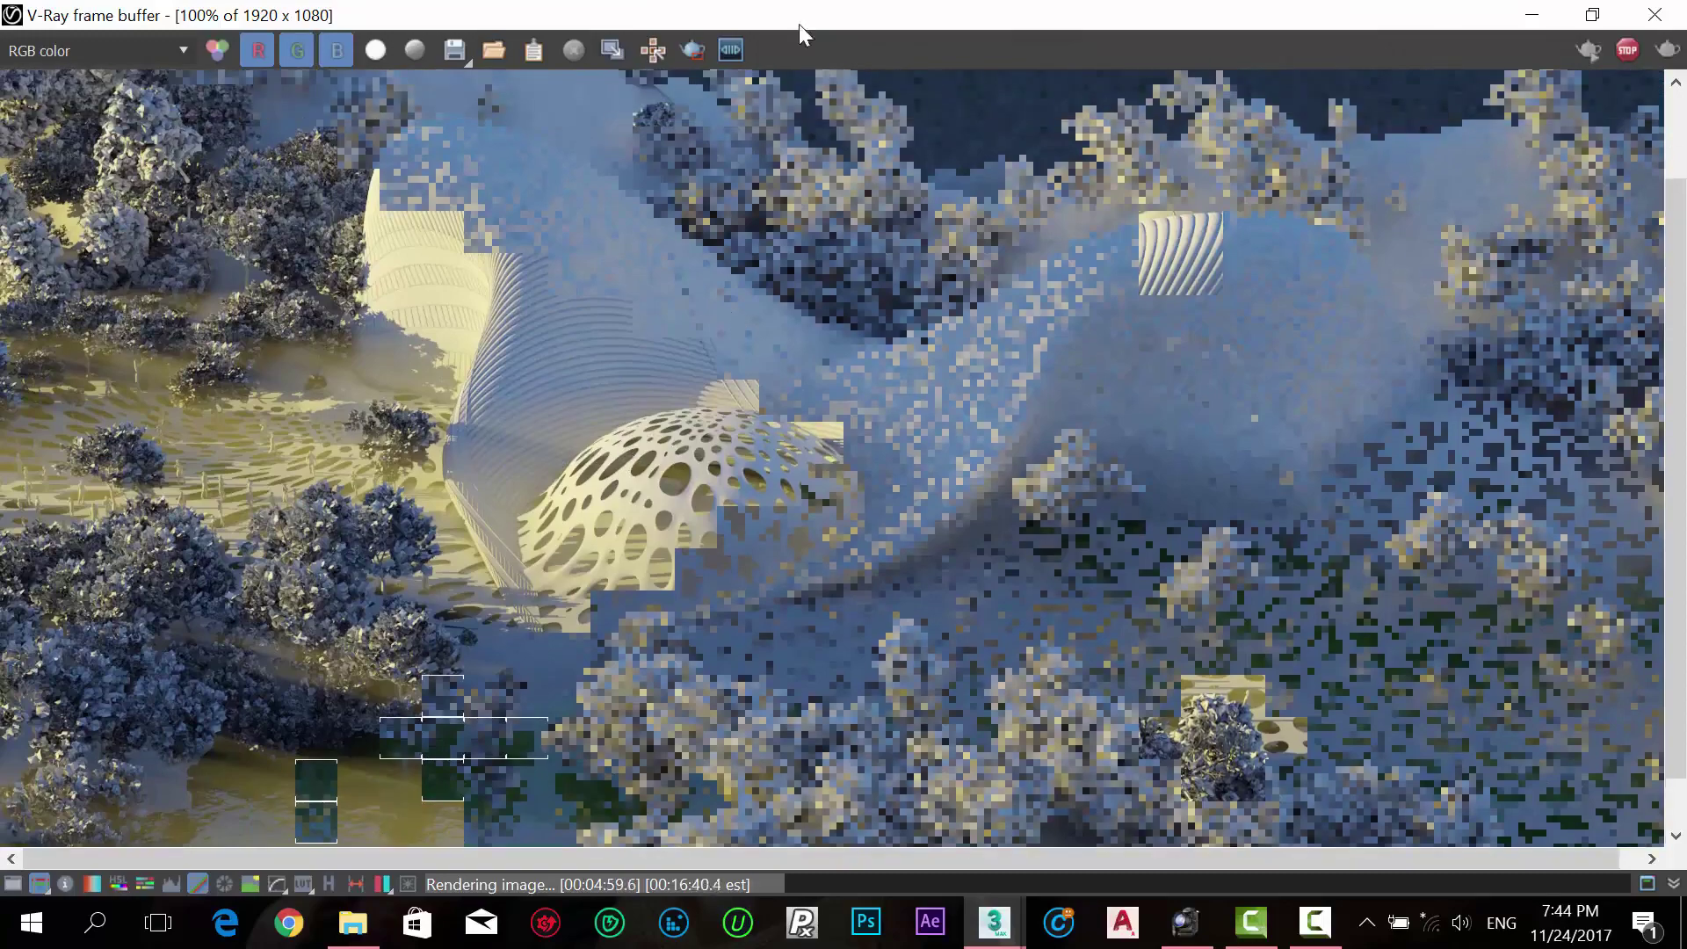
double_click(799, 24)
scroll(604, 425, down, 1)
scroll(658, 535, up, 1)
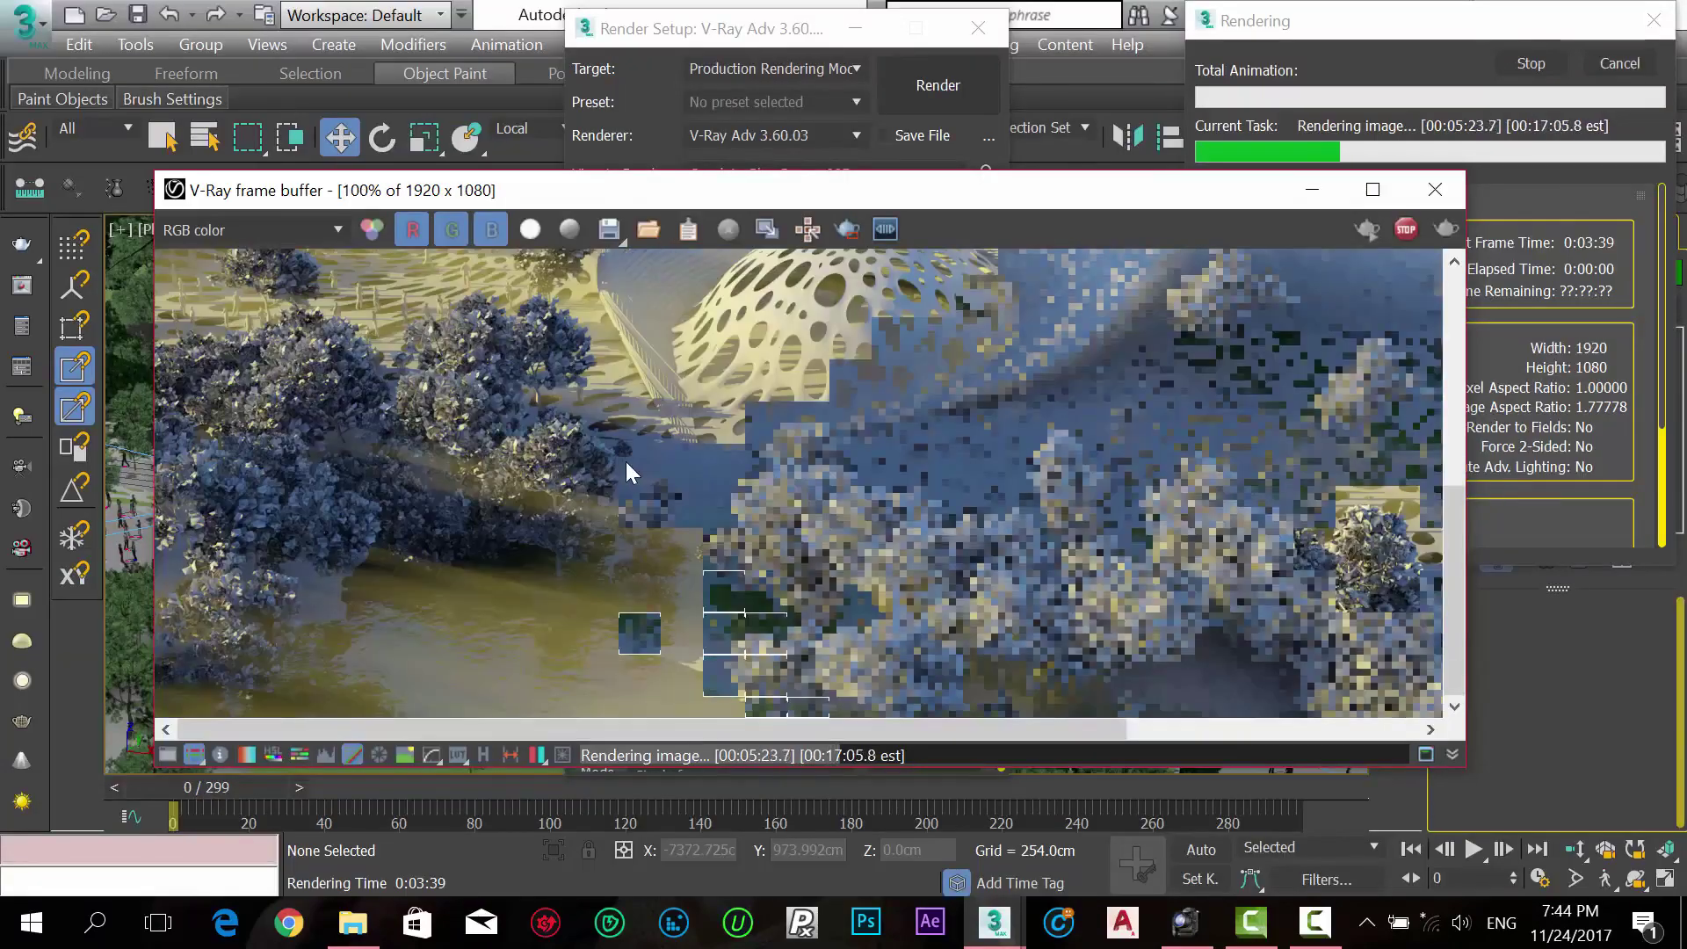
scroll(618, 563, down, 1)
scroll(633, 503, up, 1)
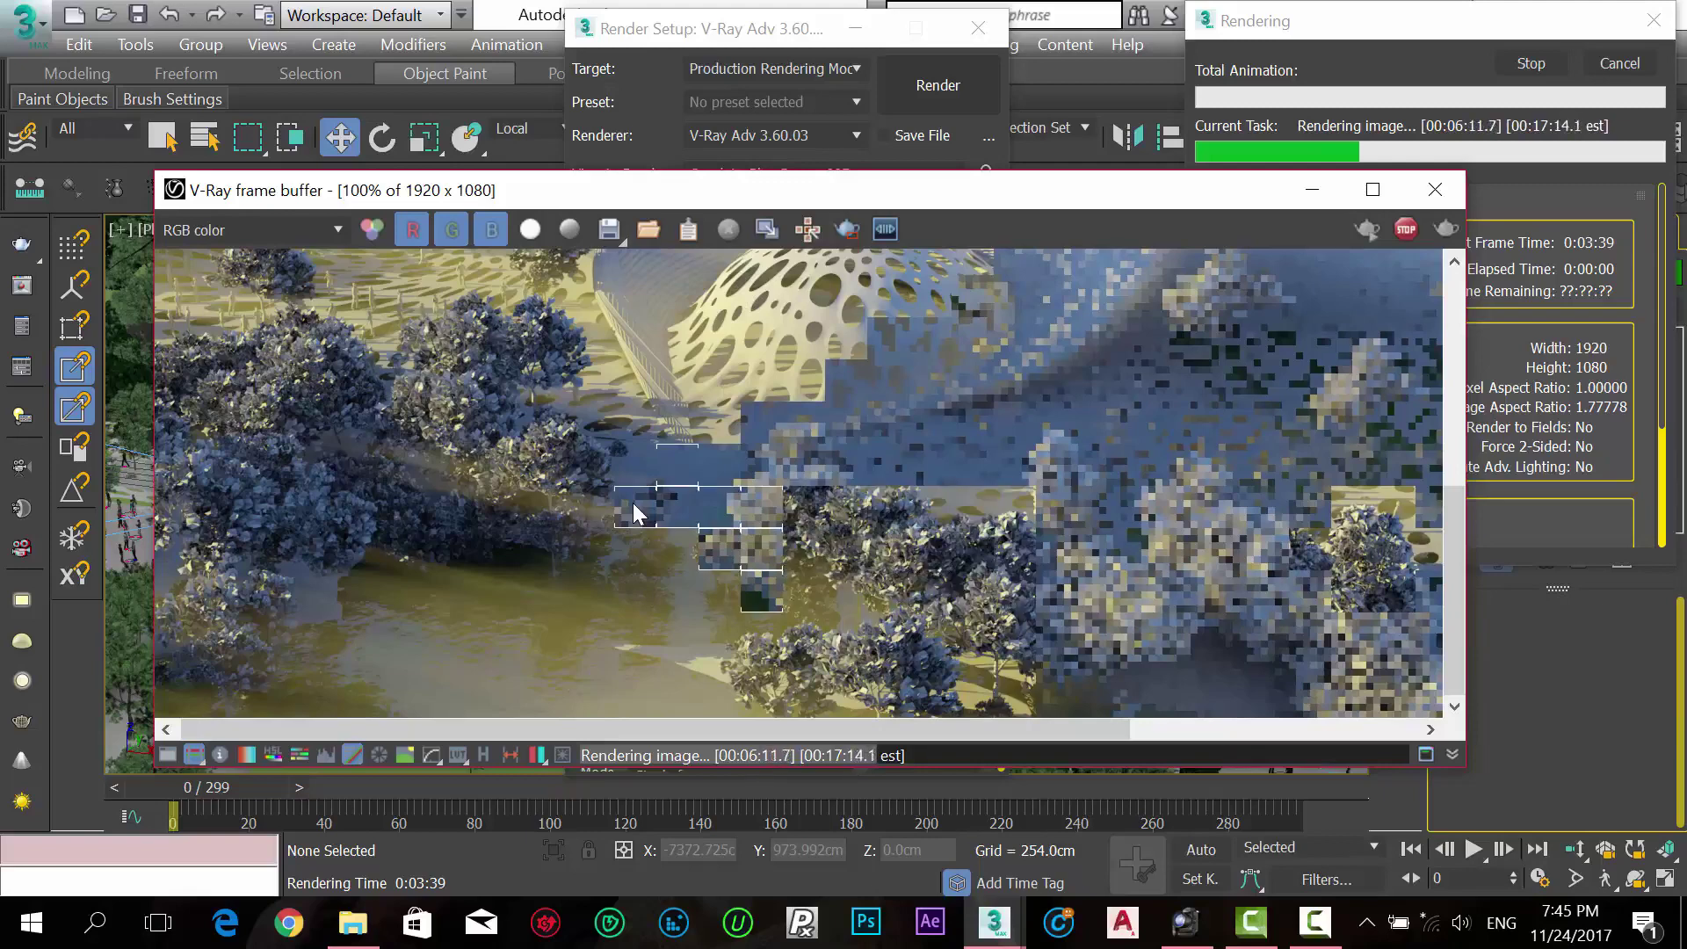
middle_drag(633, 503, 712, 551)
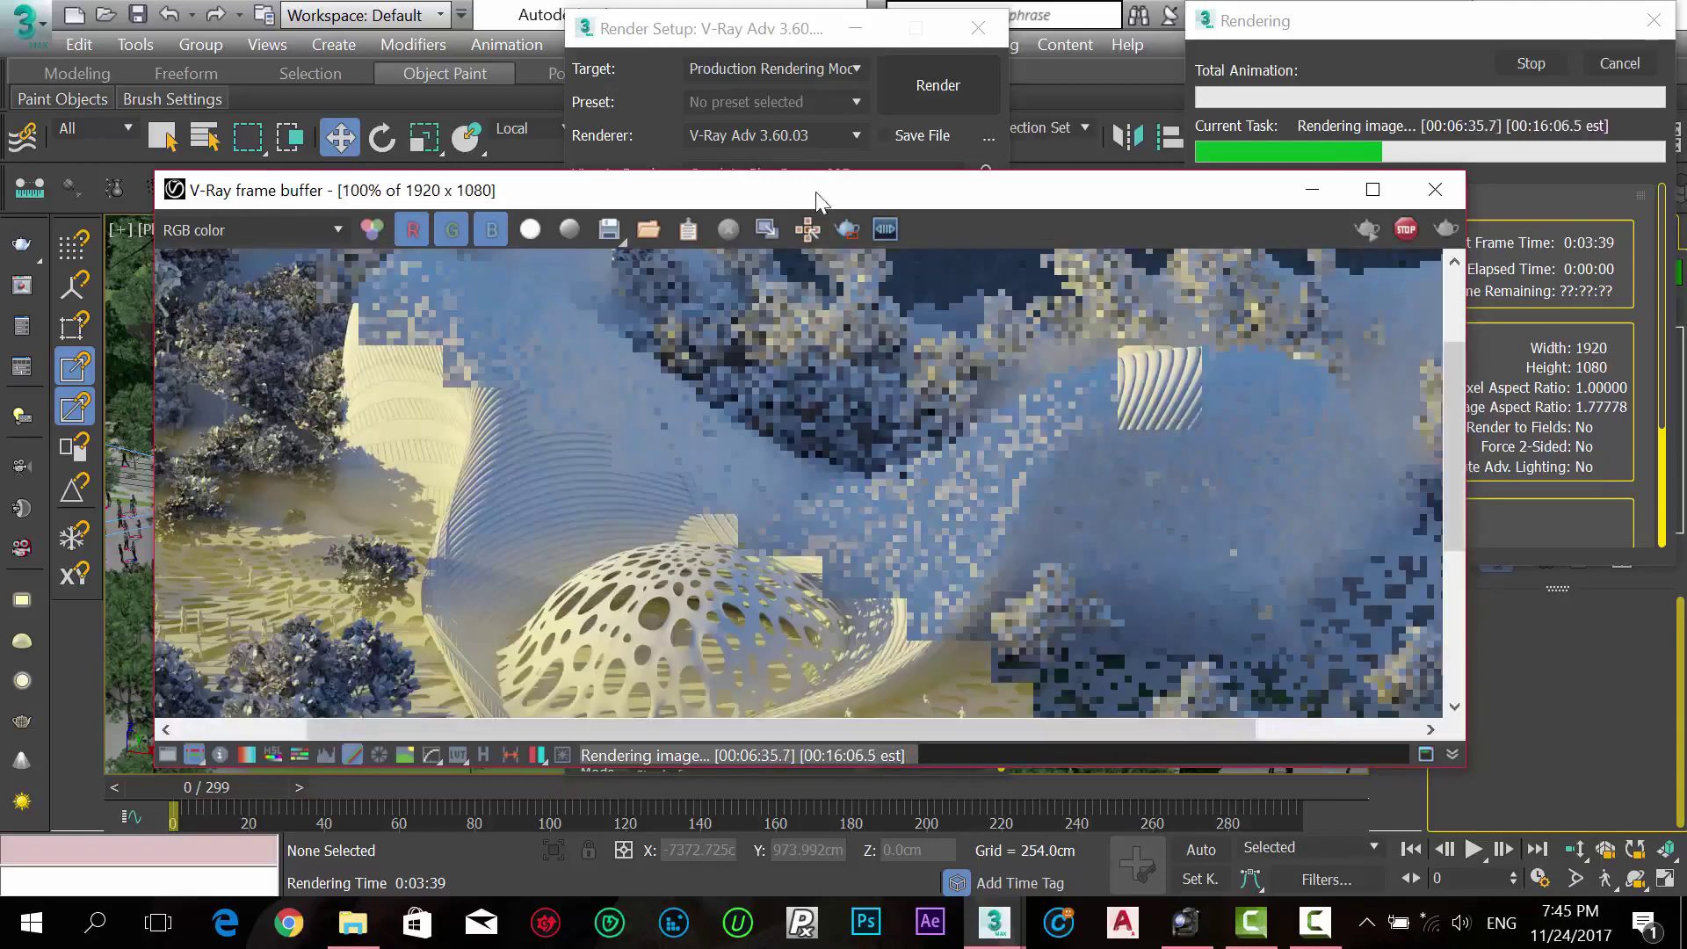
key(super+Up)
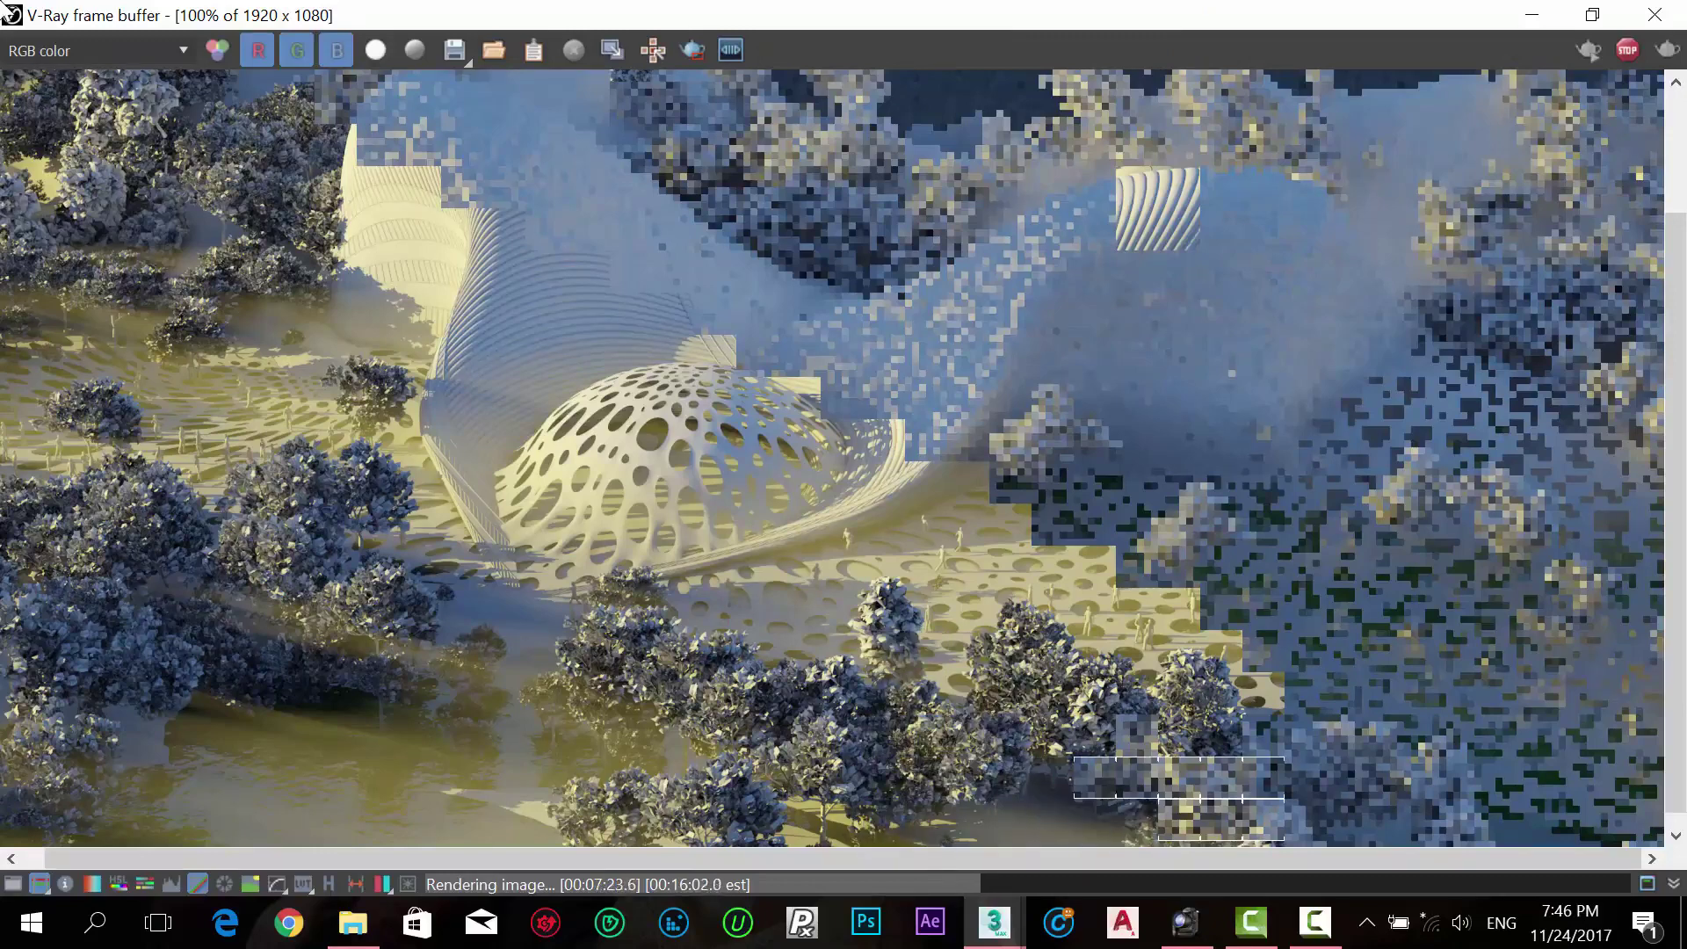
middle_drag(2, 161, 3, 145)
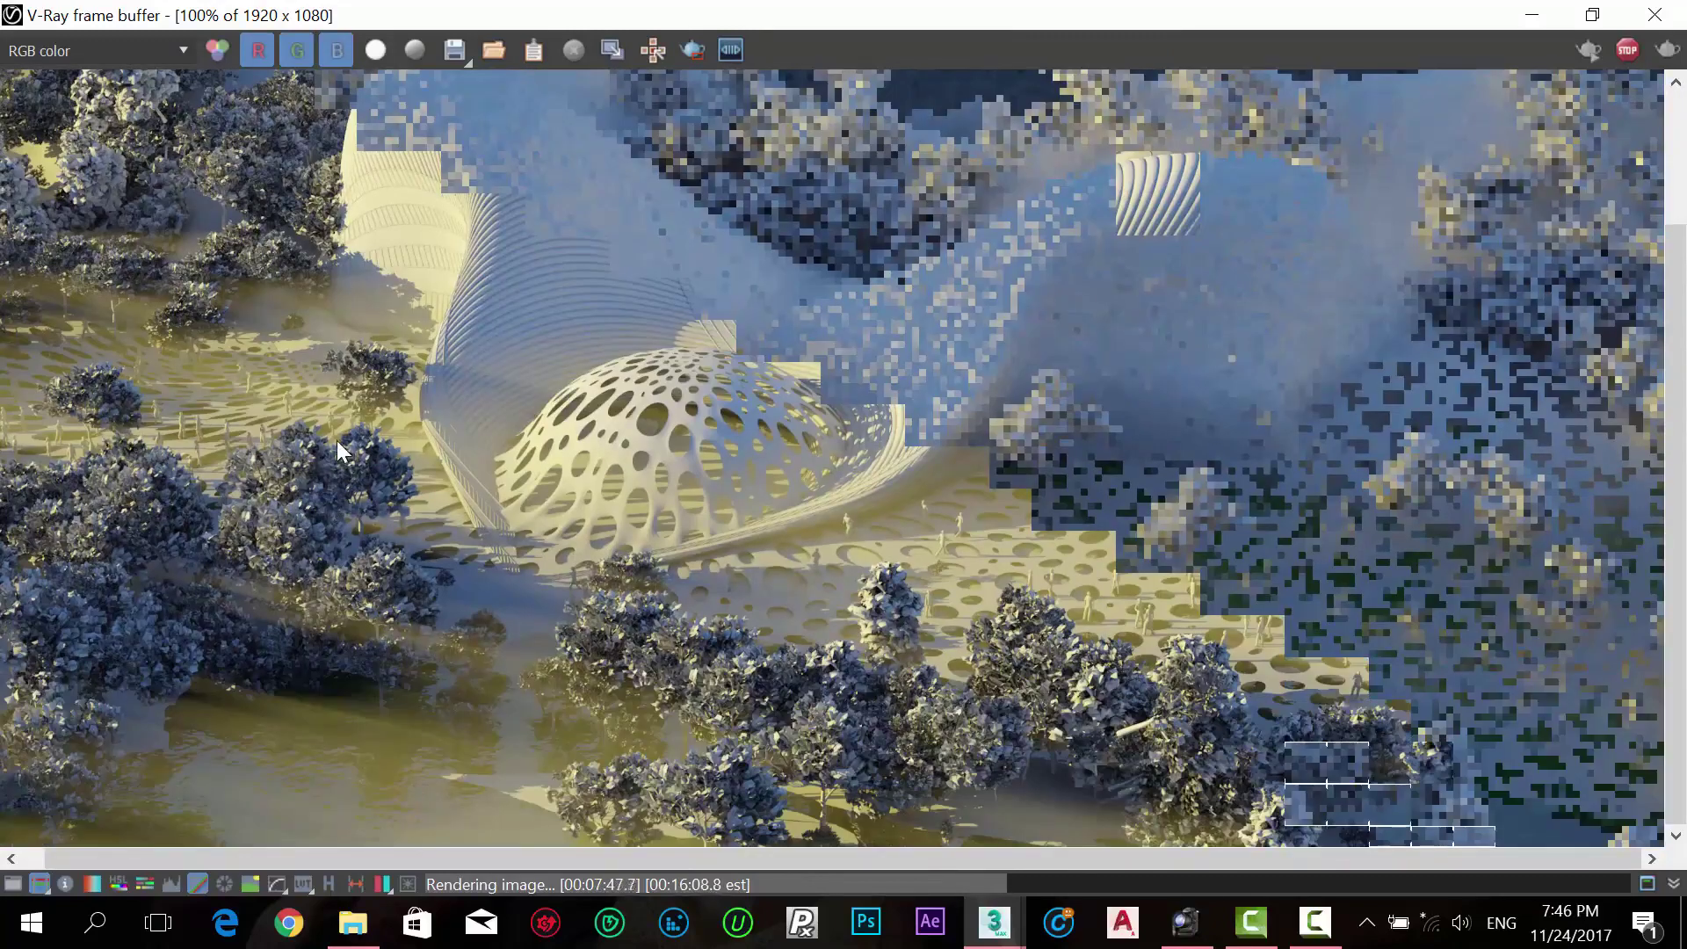